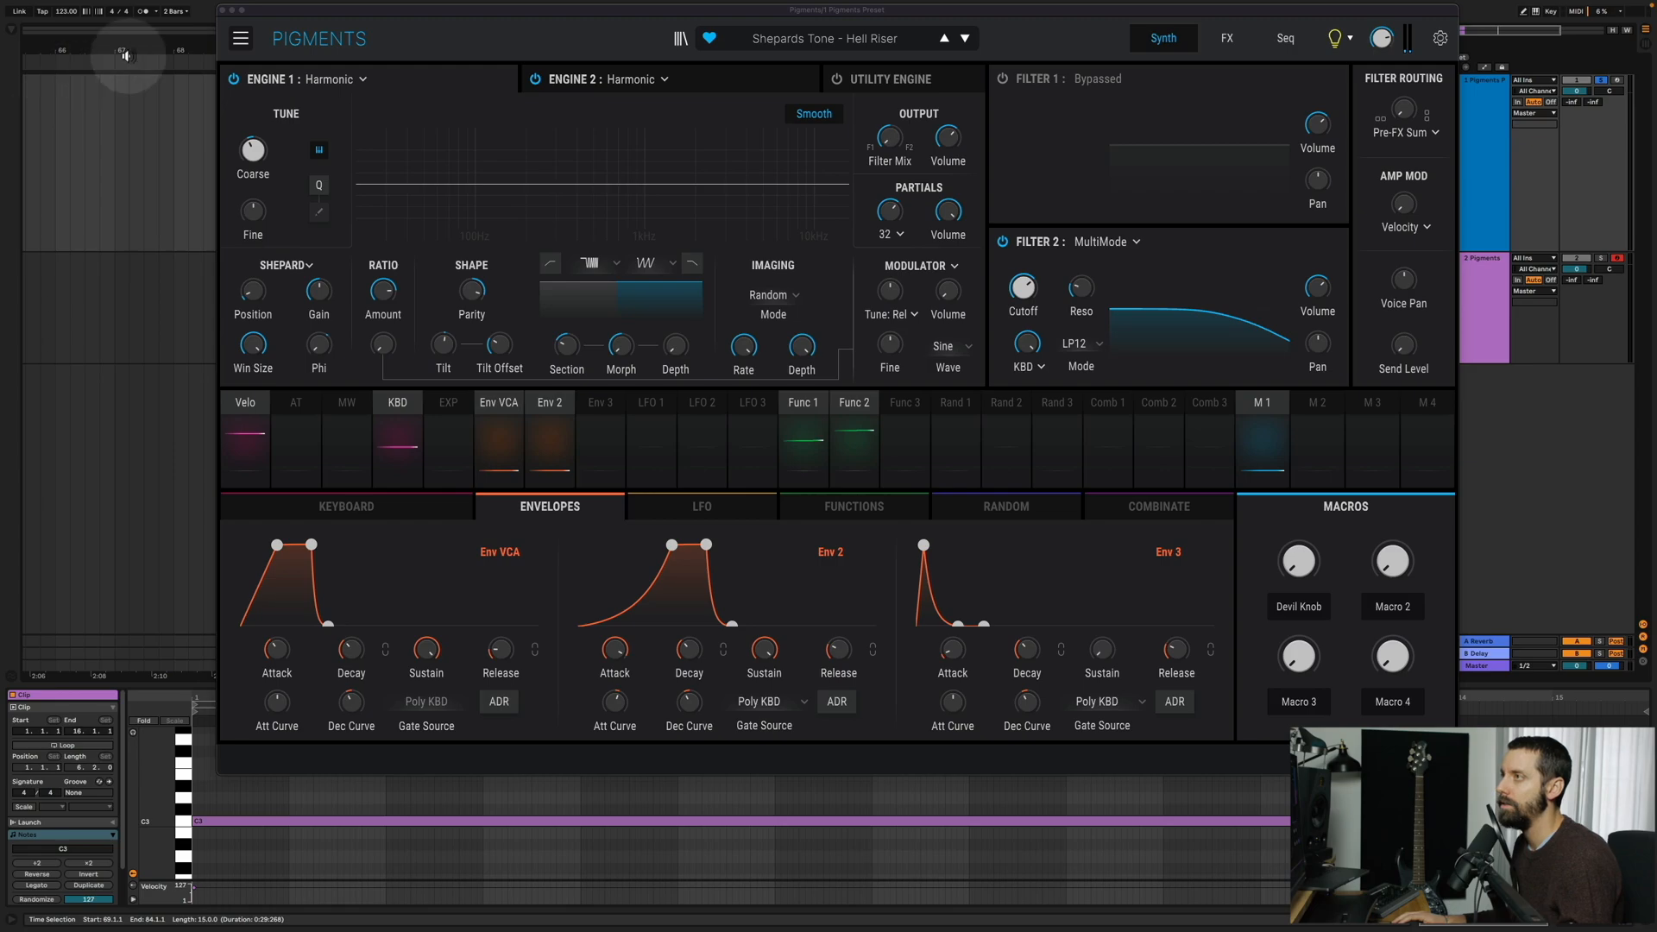
- Close the Shepards Tone - Hell Riser window and open the default Pigments instrument on the 2 Pigments track
{"action": "left_click", "coordinate": [221, 10]}
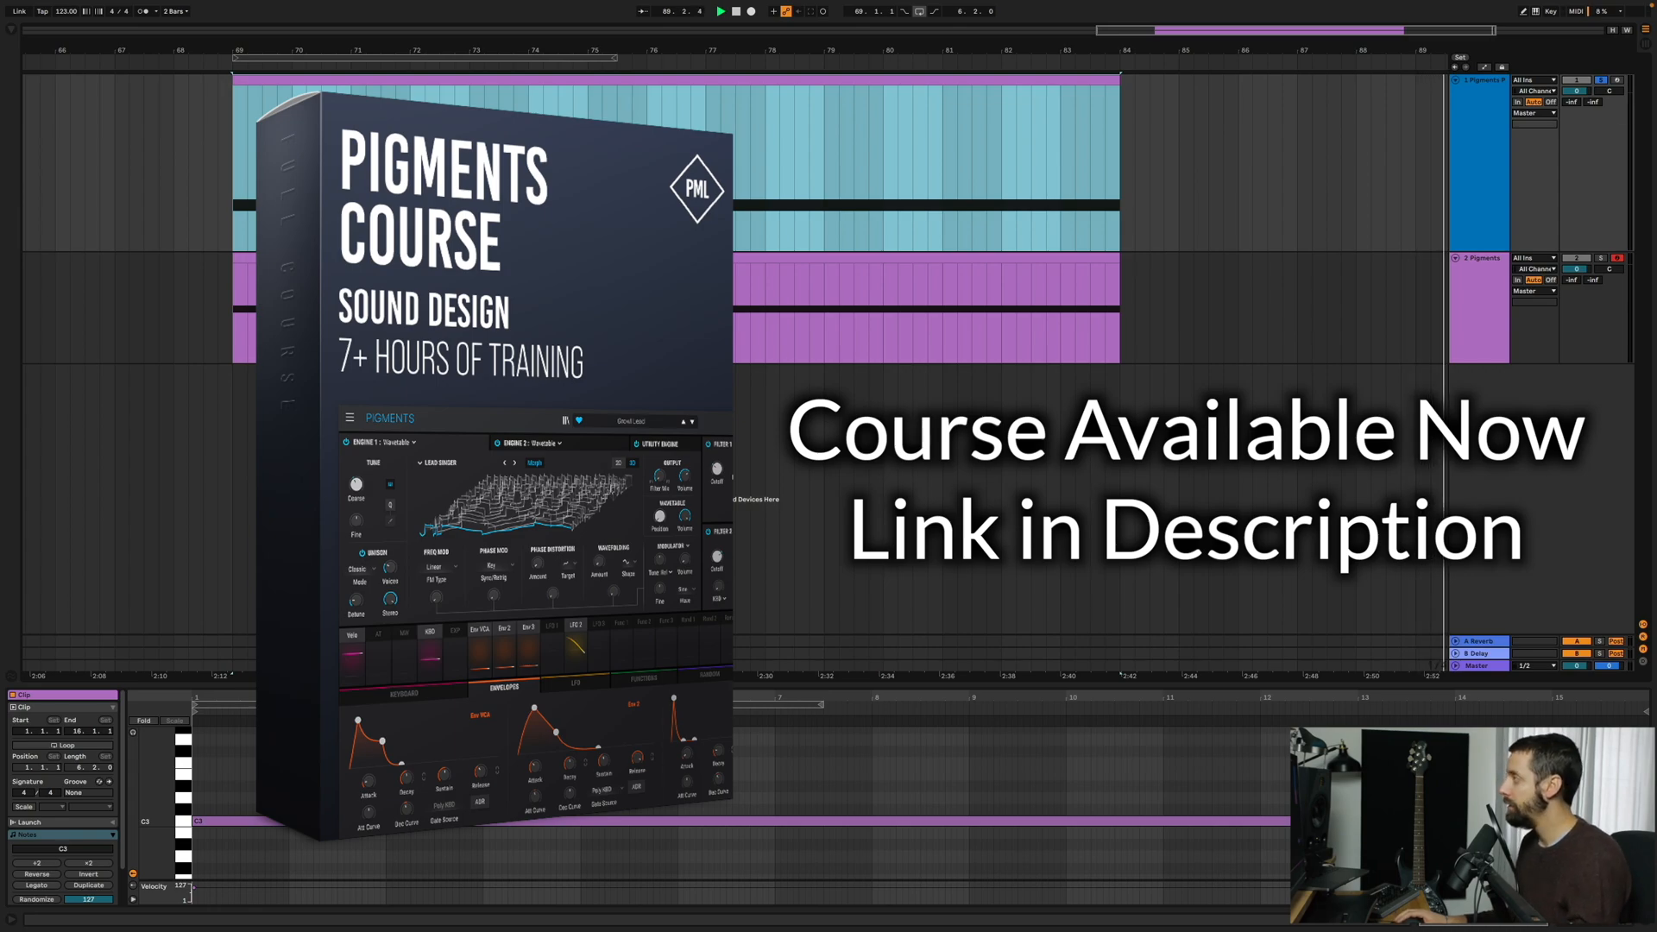
{"action": "left_click", "coordinate": [1483, 294]}
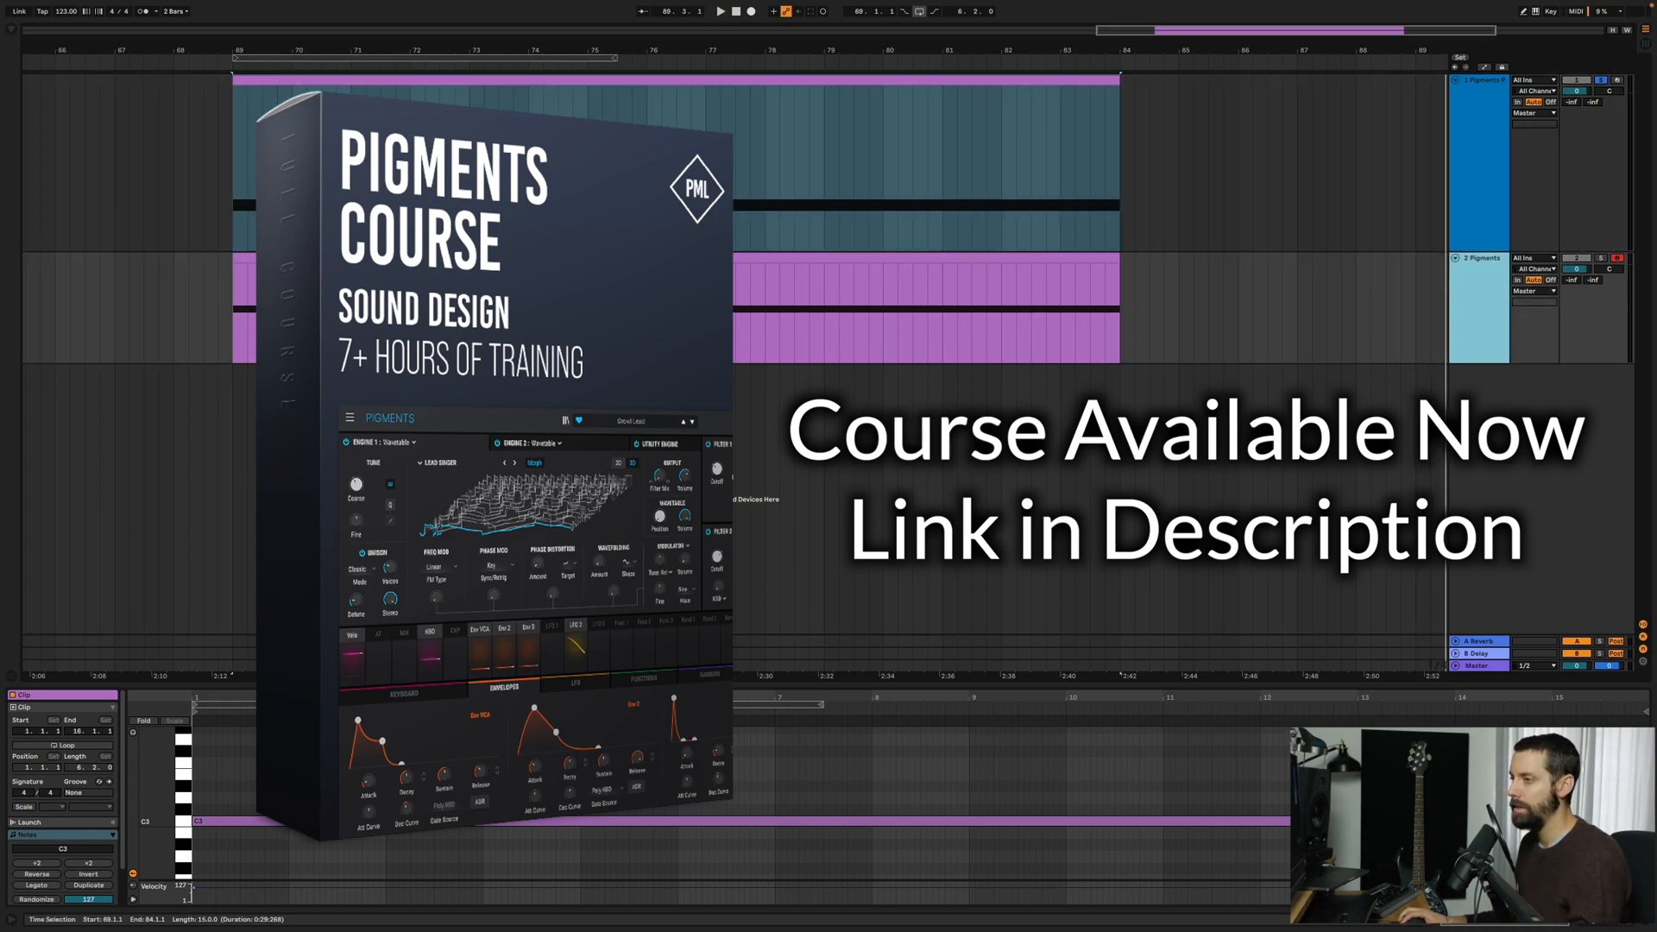
{"action": "left_click", "coordinate": [1485, 278]}
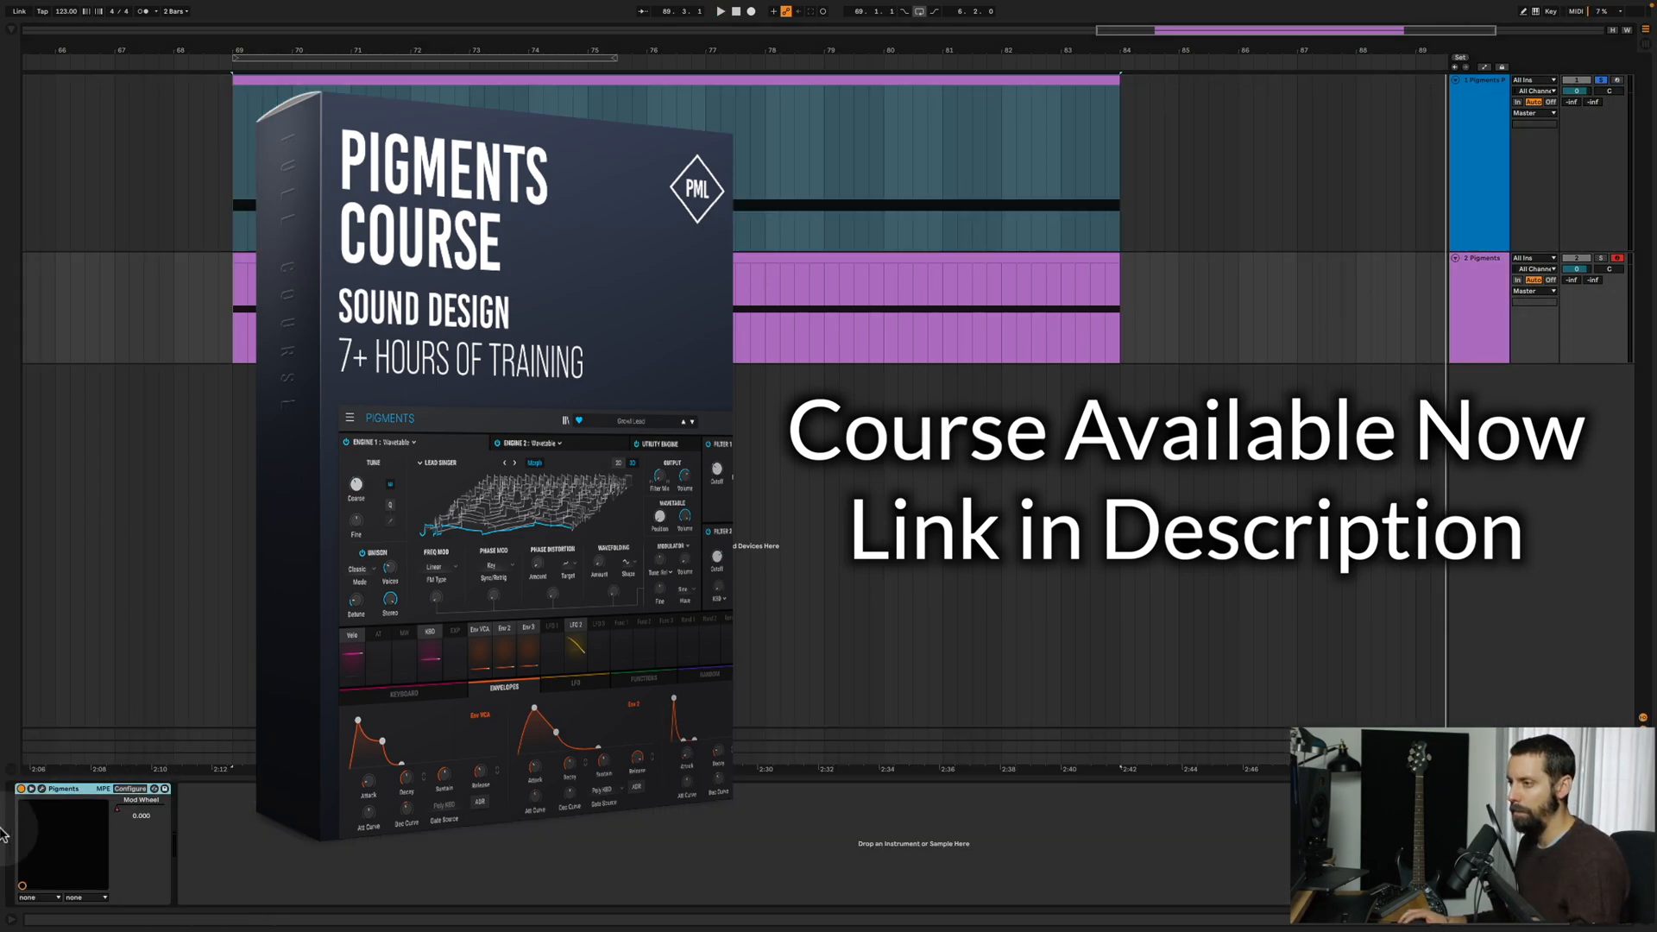
{"action": "left_click", "coordinate": [42, 788]}
{"action": "left_click", "coordinate": [133, 74]}
{"action": "left_click", "coordinate": [407, 142]}
{"action": "mouse_move", "coordinate": [553, 38]}
{"action": "left_mouse_down"}
{"action": "mouse_move", "coordinate": [525, 18]}
{"action": "mouse_move", "coordinate": [561, 15]}
{"action": "left_mouse_up"}
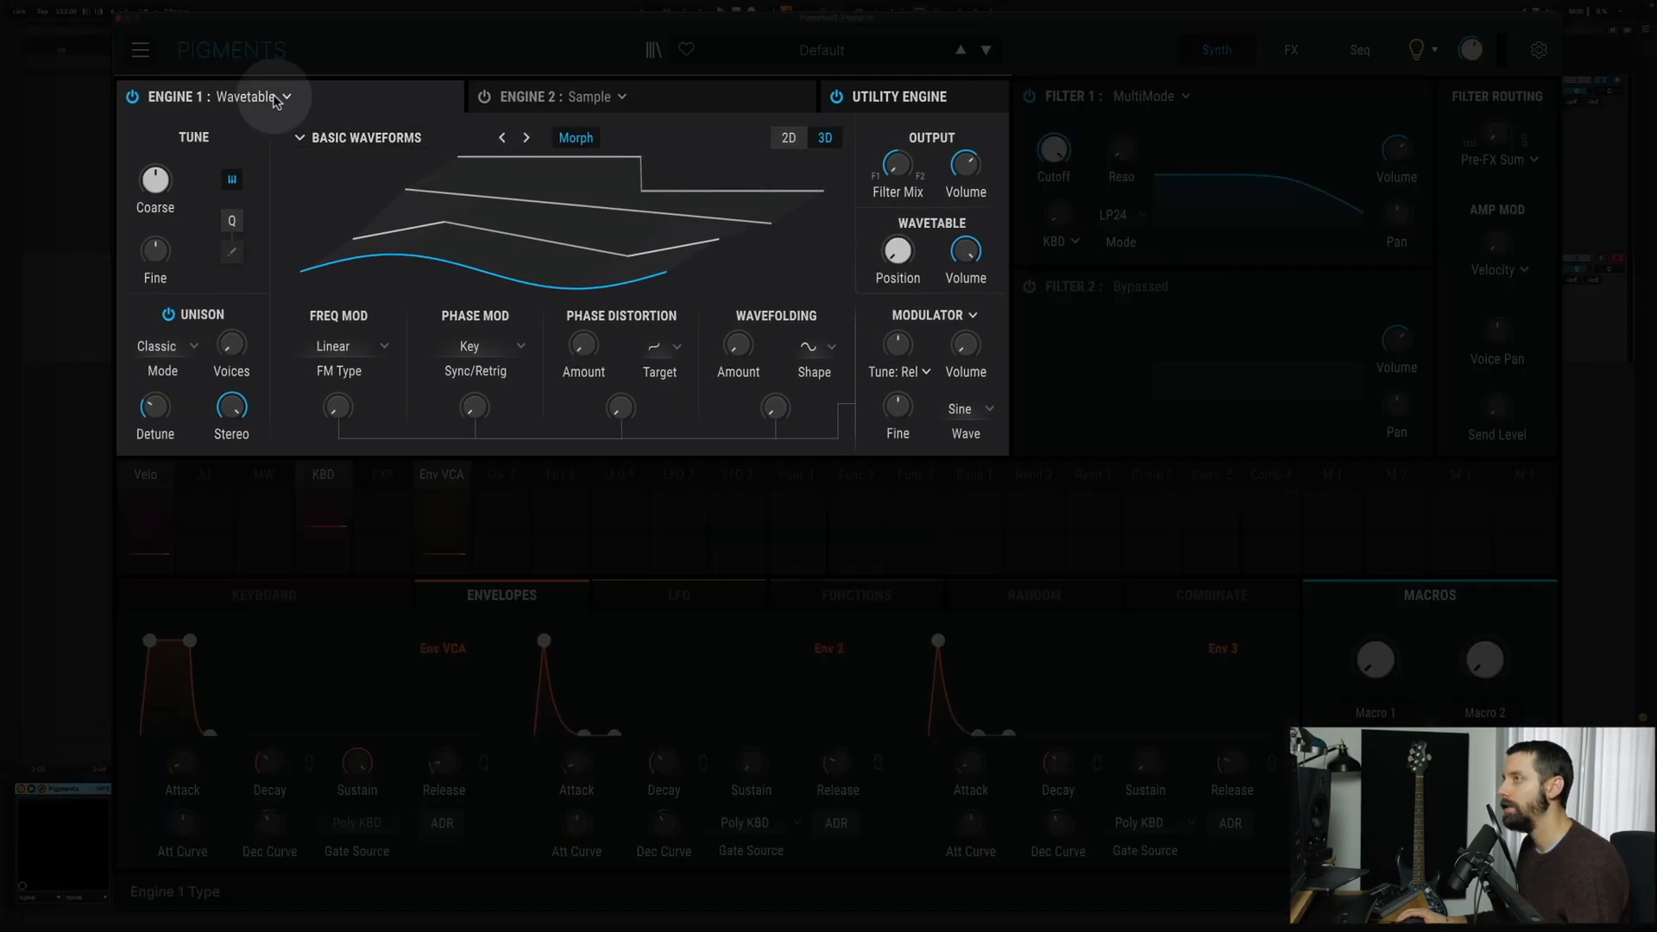
- Switch Engine 1 to the Harmonic type and solo the 2 Pigments track
{"action": "left_click", "coordinate": [259, 97]}
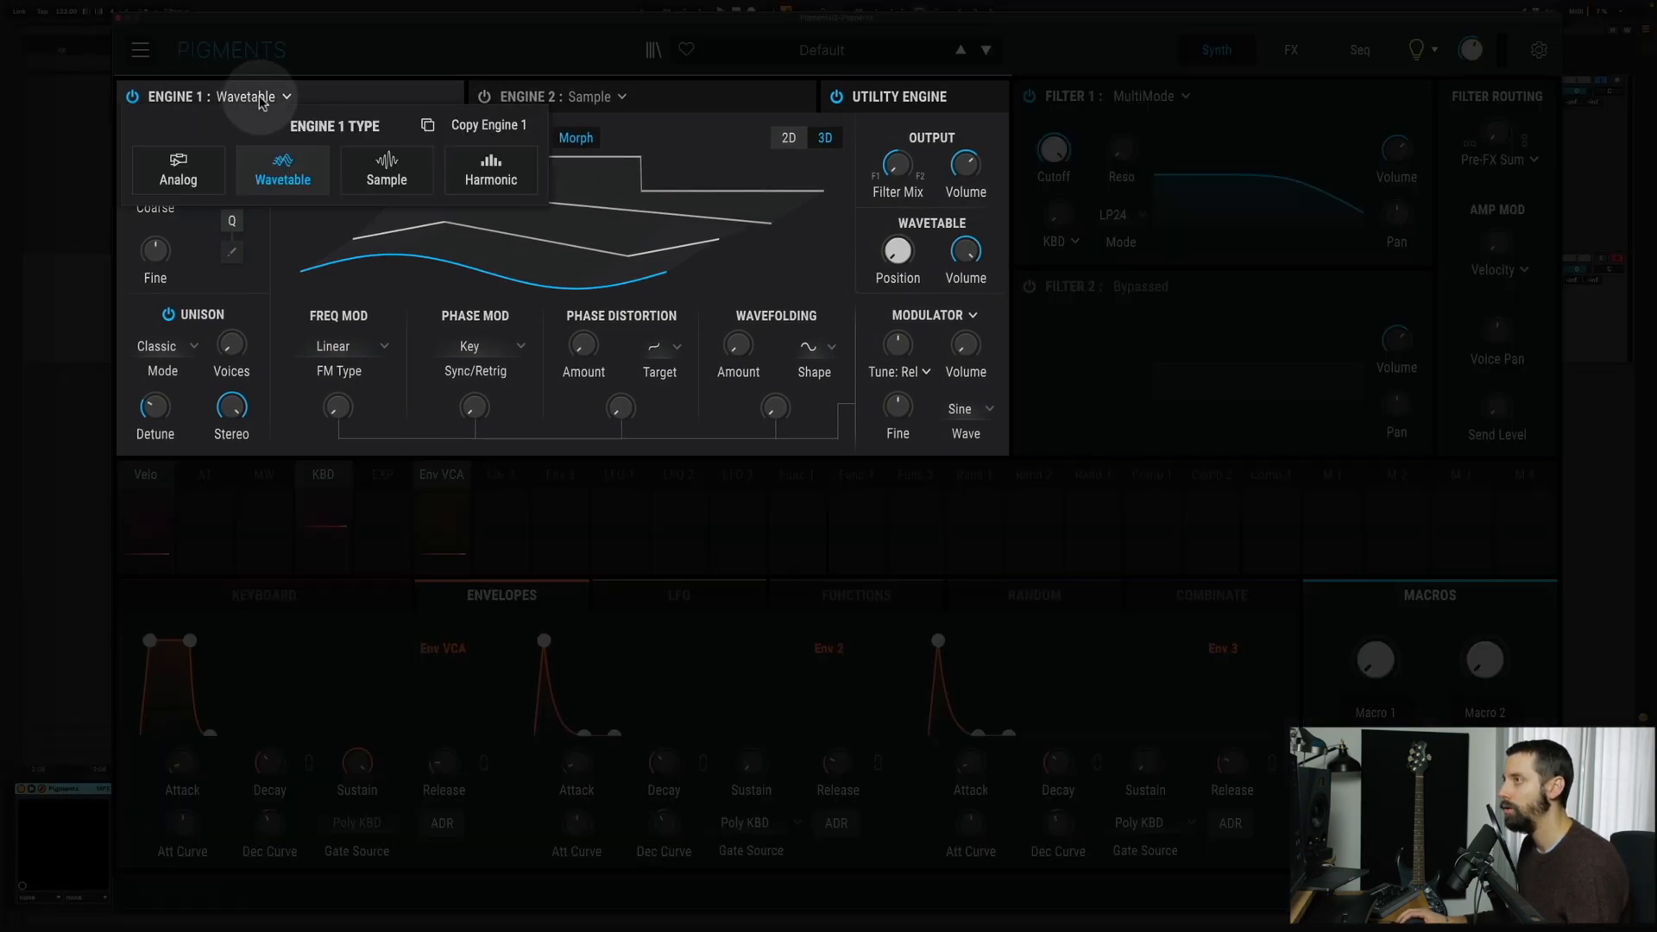
{"action": "left_click", "coordinate": [491, 170]}
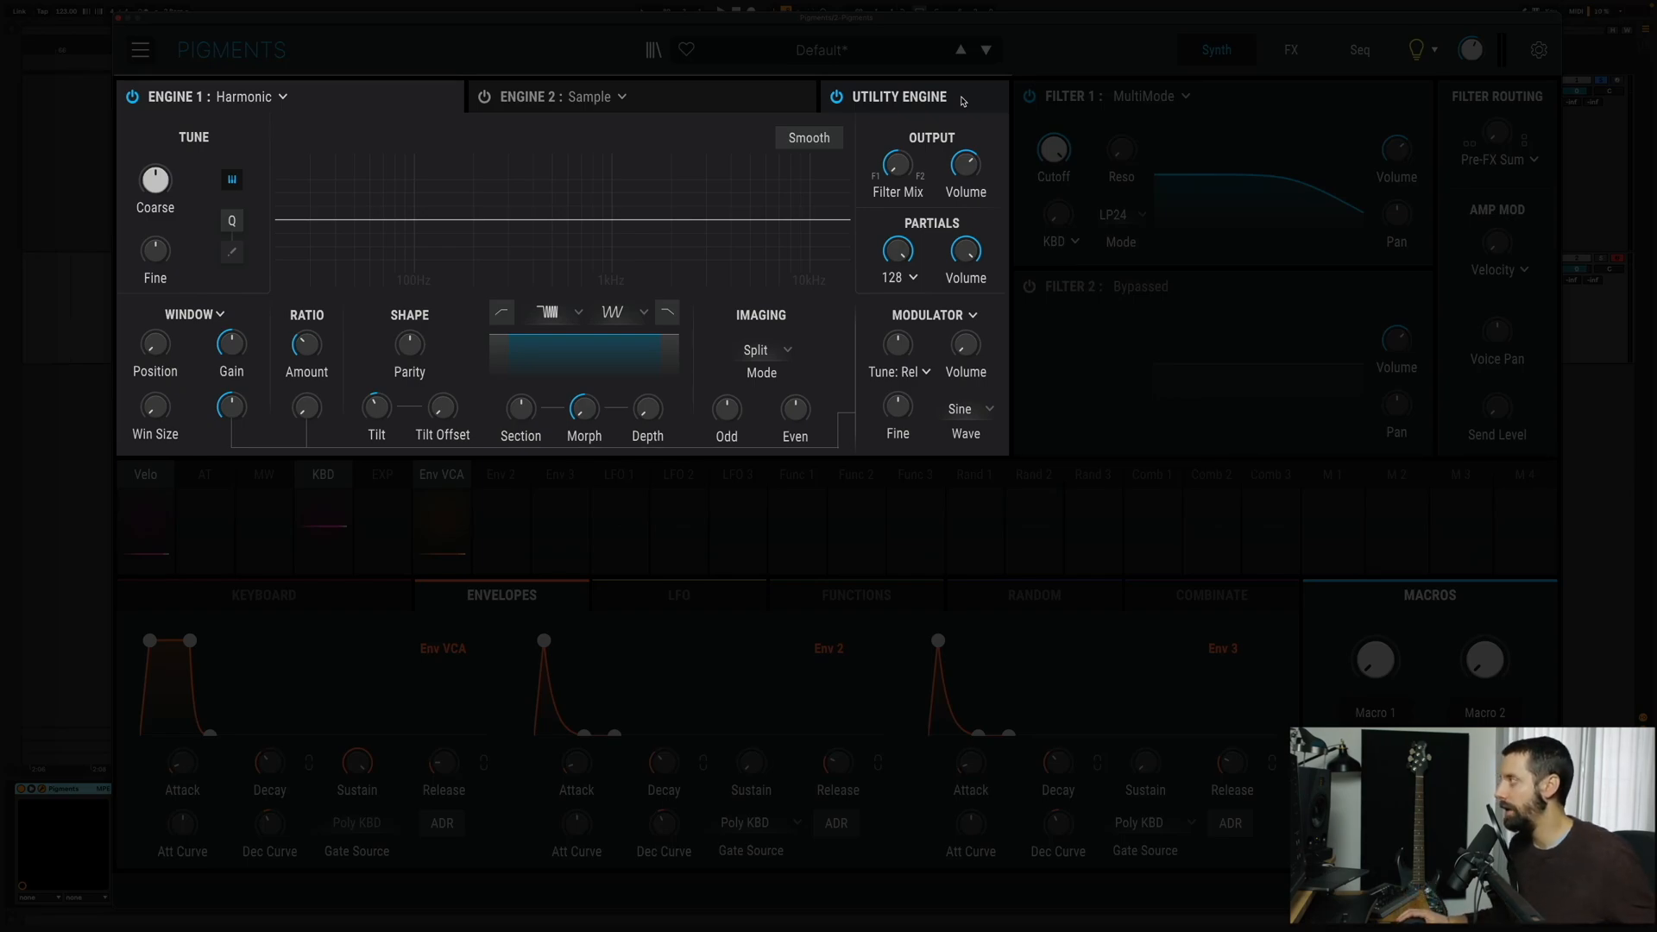
{"action": "left_click", "coordinate": [1603, 261]}
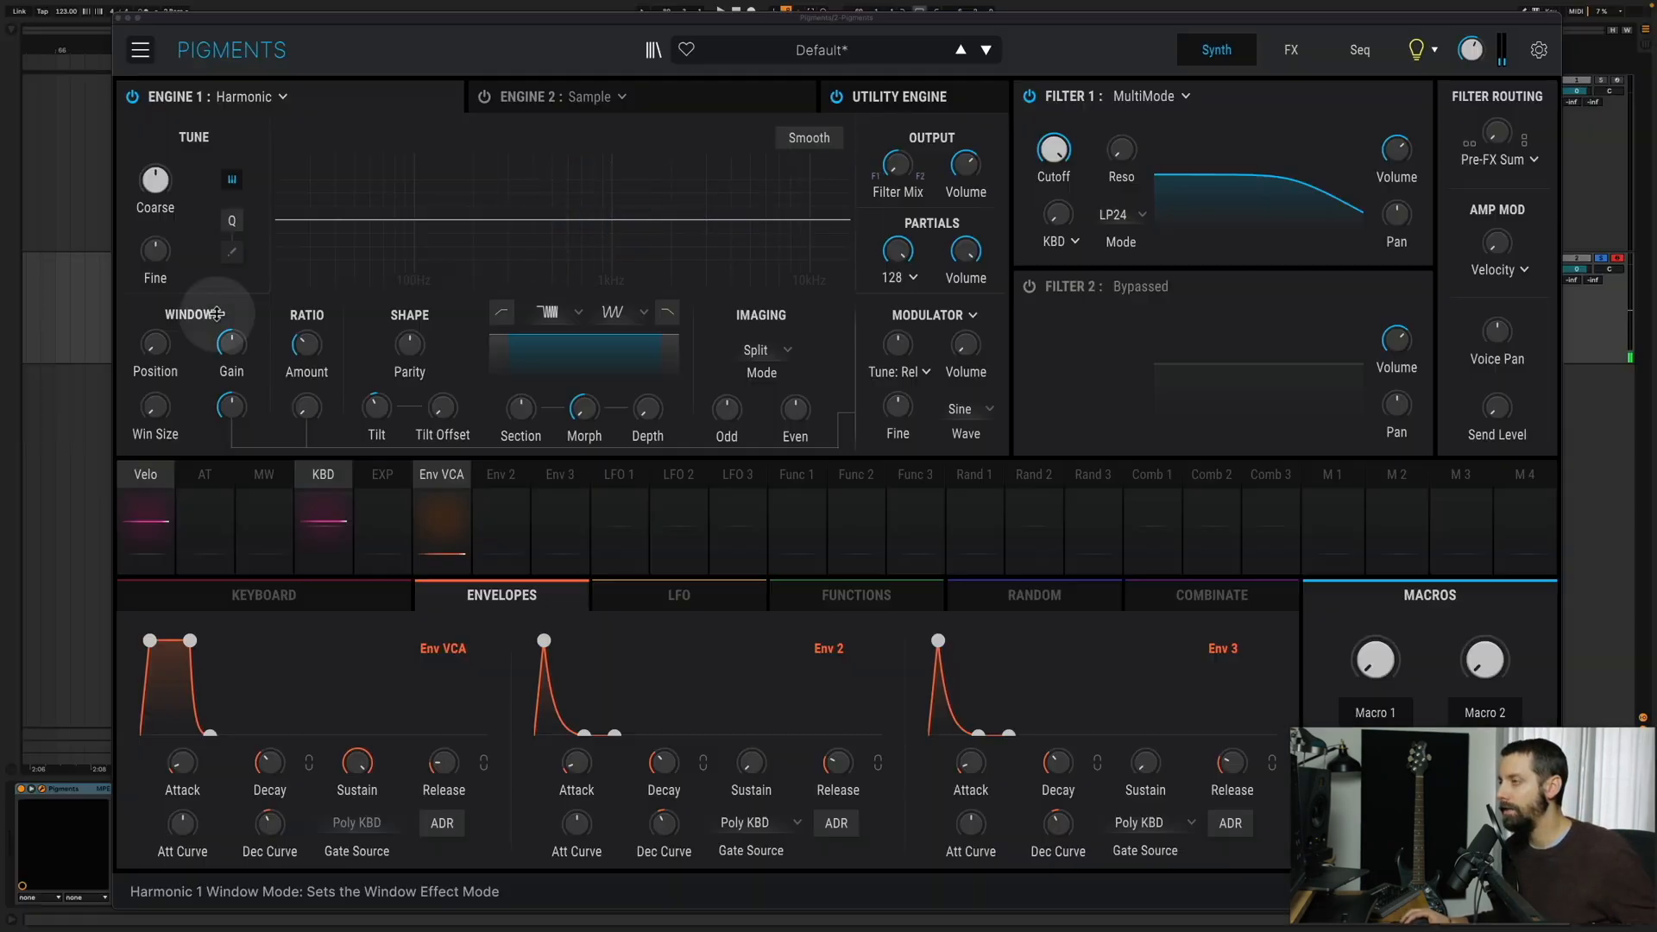
- Set Engine 1's partial modulation mode to Shepard and try out its Phi control
{"action": "left_click", "coordinate": [216, 316]}
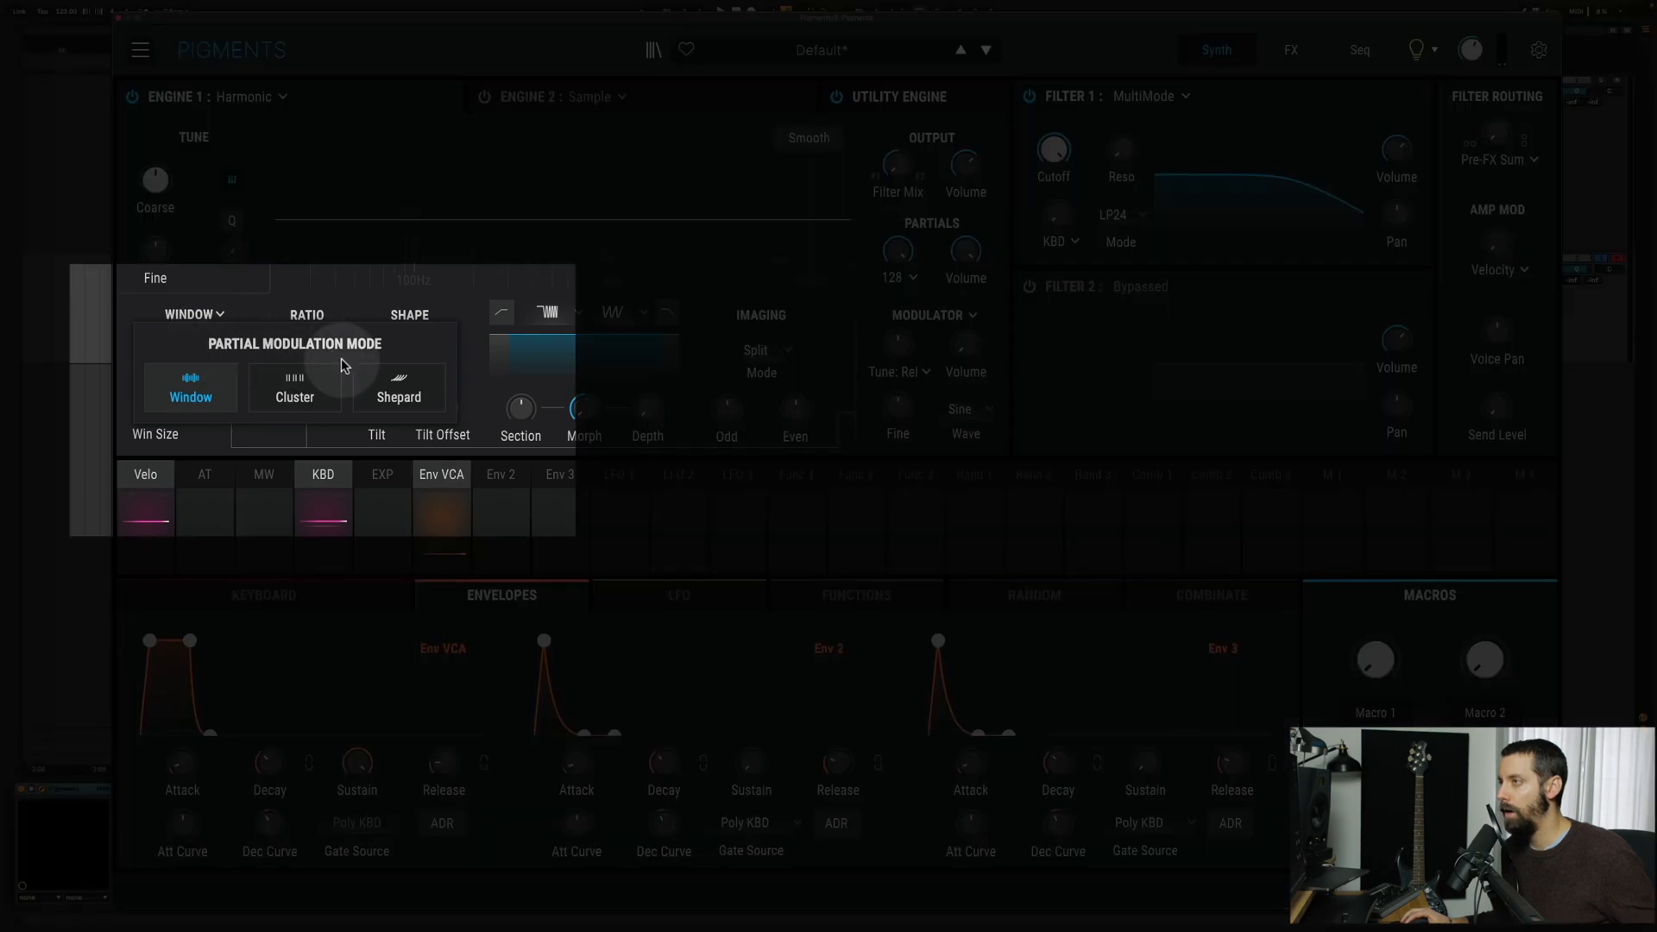
{"action": "left_click", "coordinate": [402, 382]}
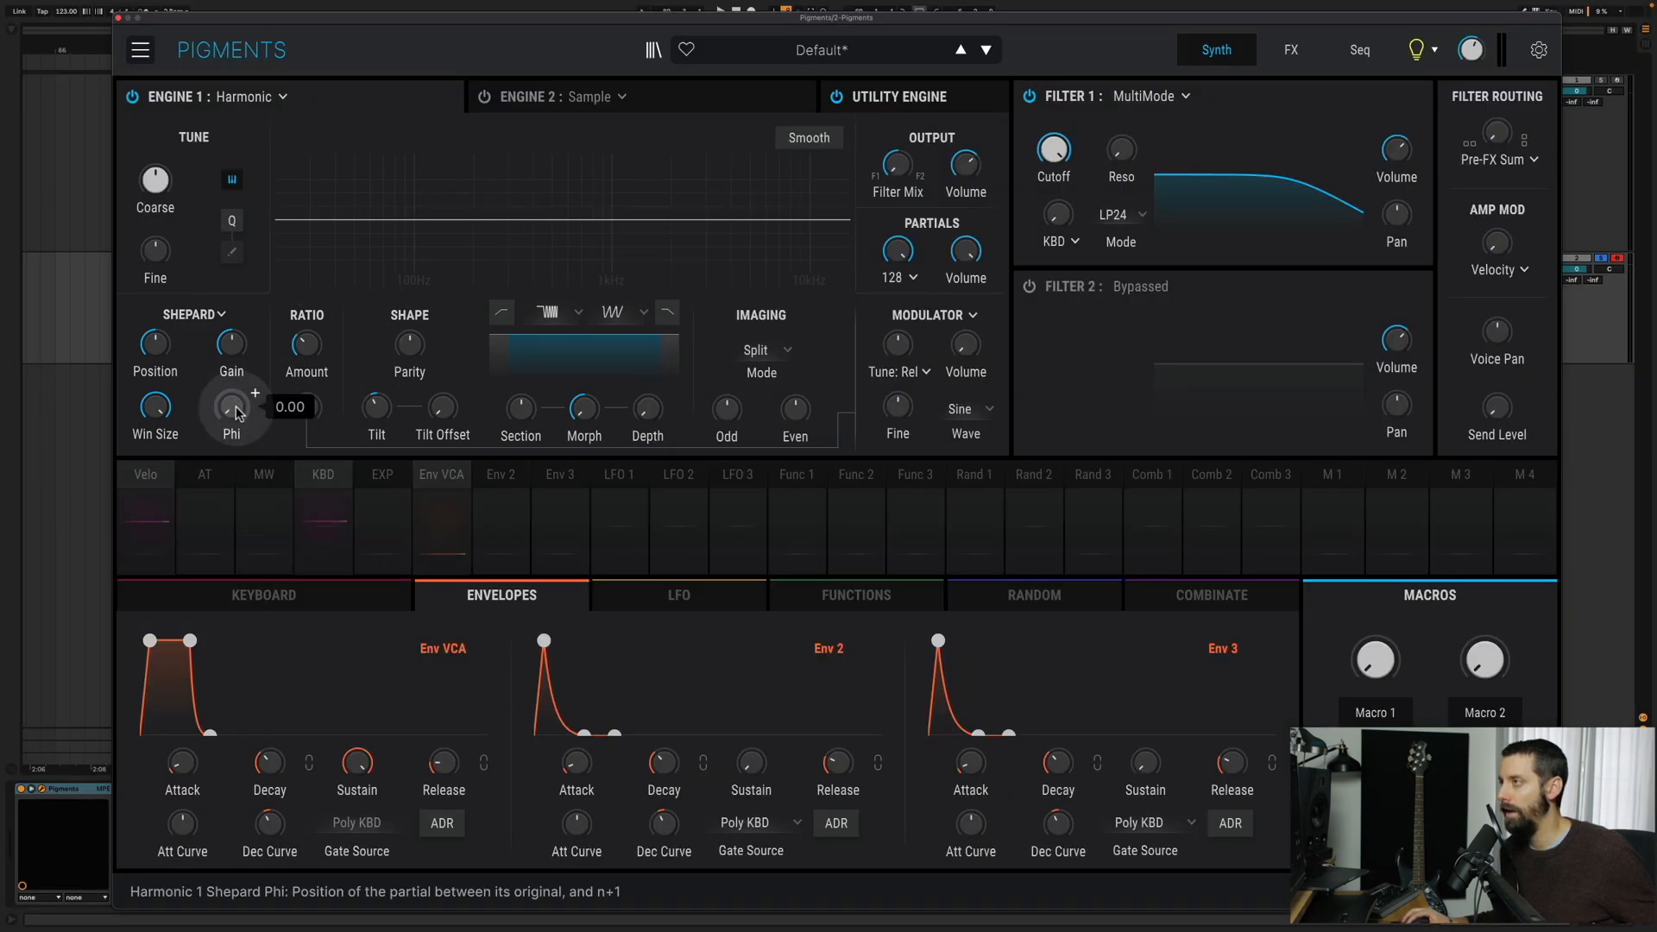
{"action": "left_click_drag", "start_coordinate": [238, 414], "coordinate": [199, 656]}
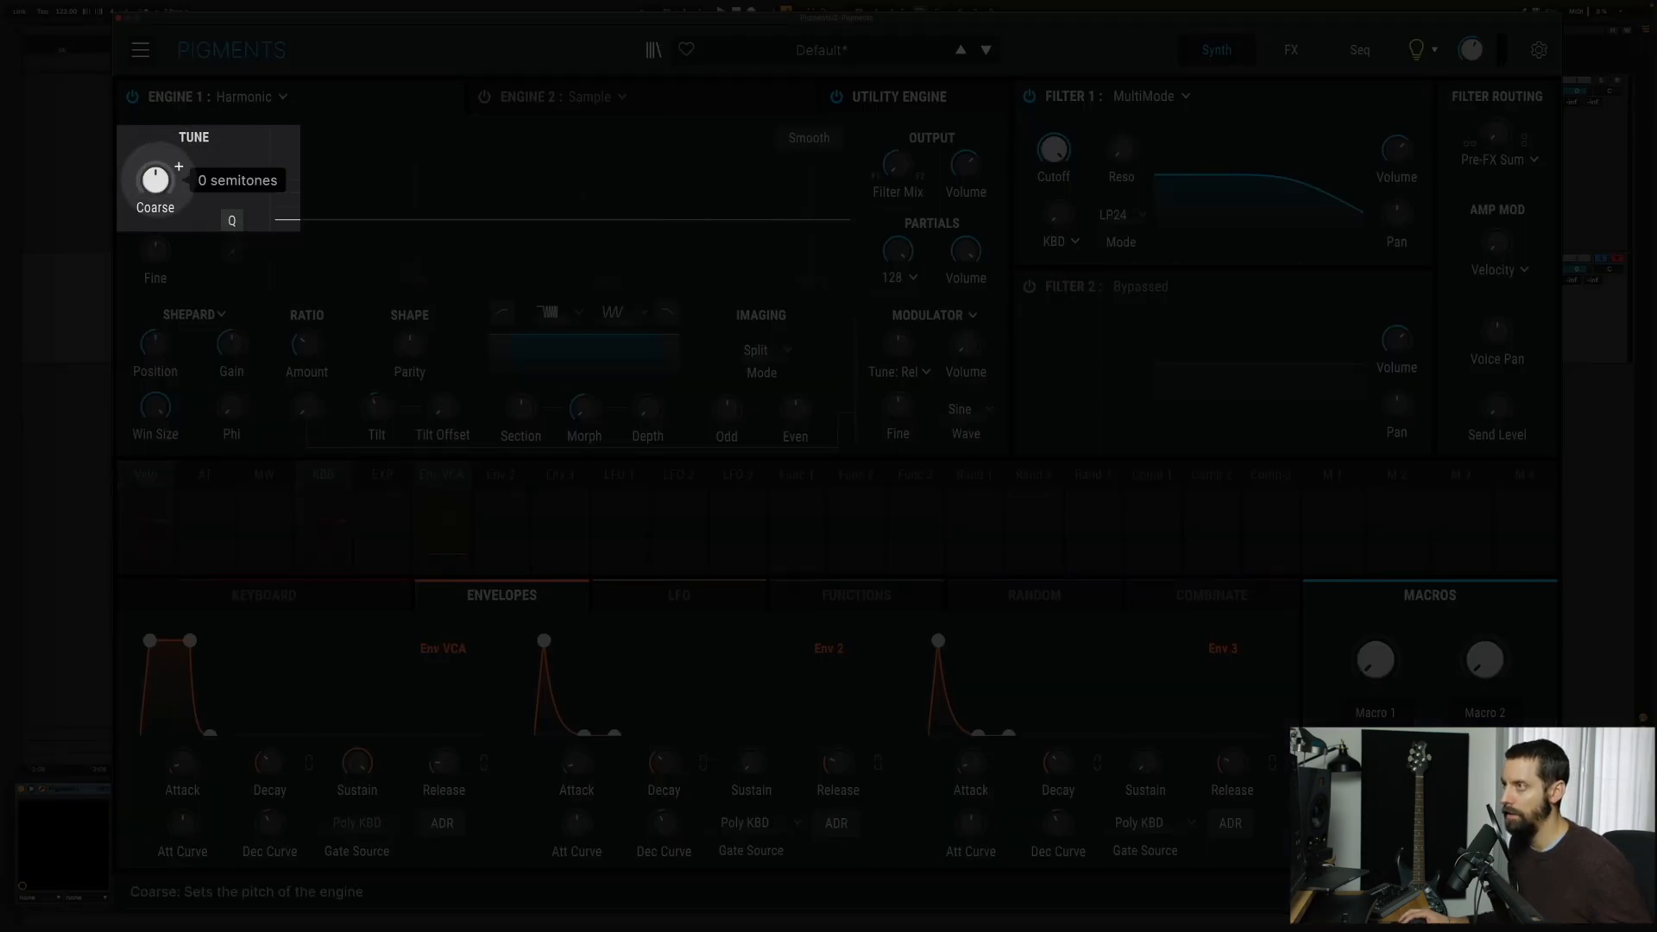
- Lower Engine 1's coarse tuning to -12 semitones
{"action": "left_click_drag", "start_coordinate": [155, 180], "coordinate": [159, 272]}
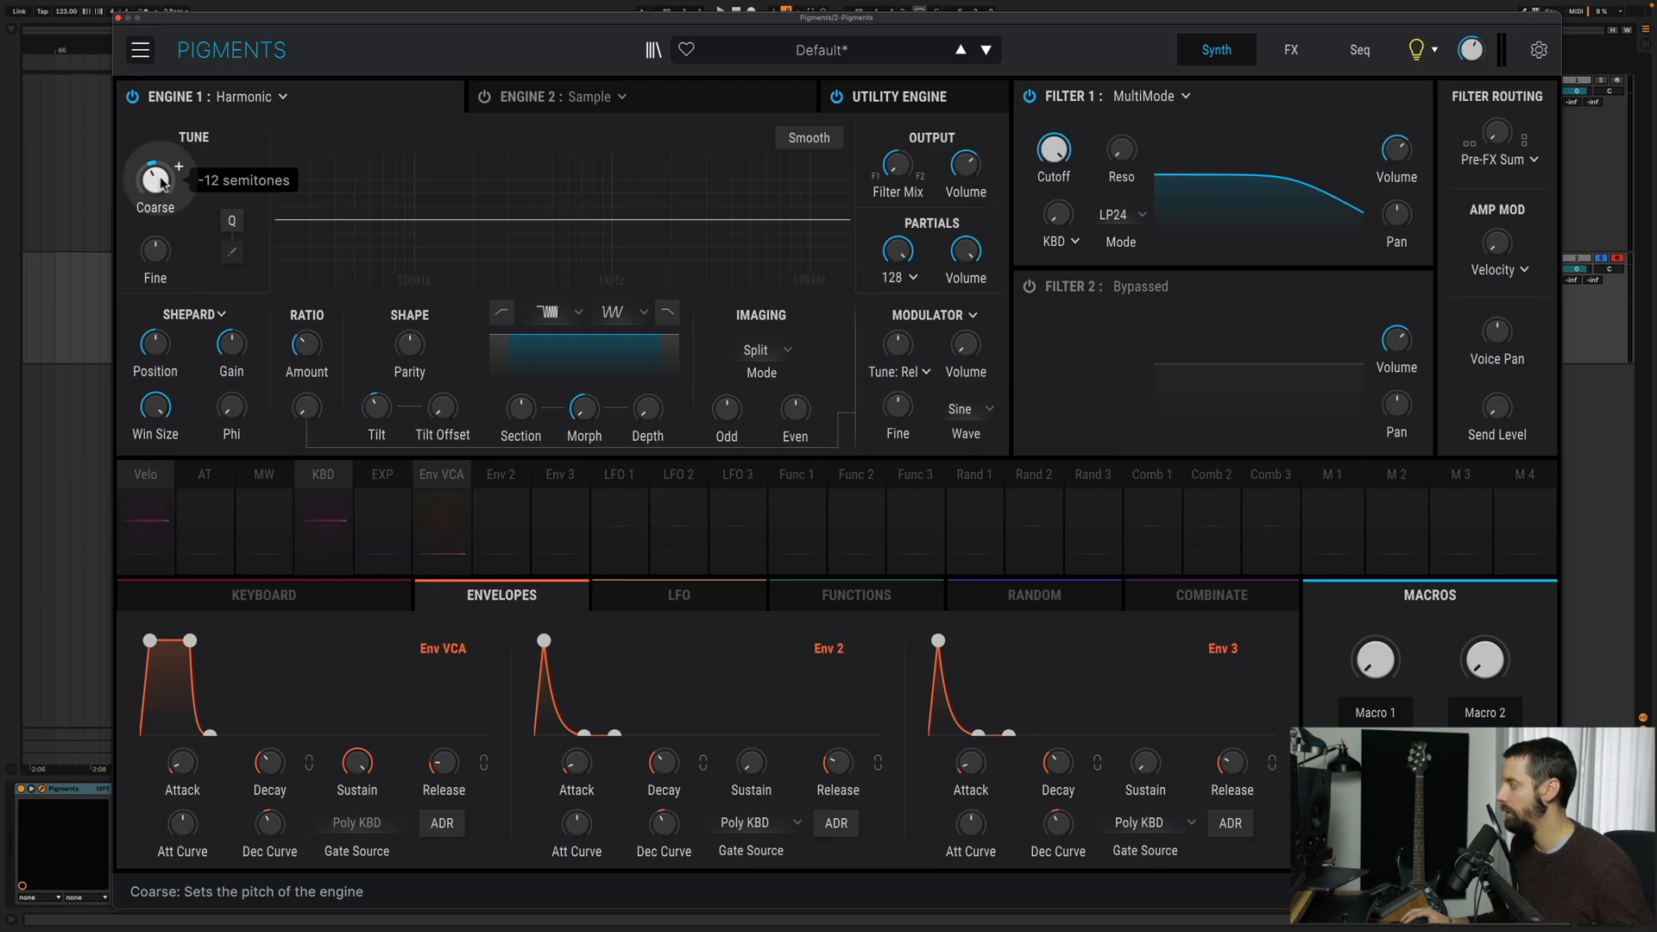
{"action": "double_click", "coordinate": [161, 181]}
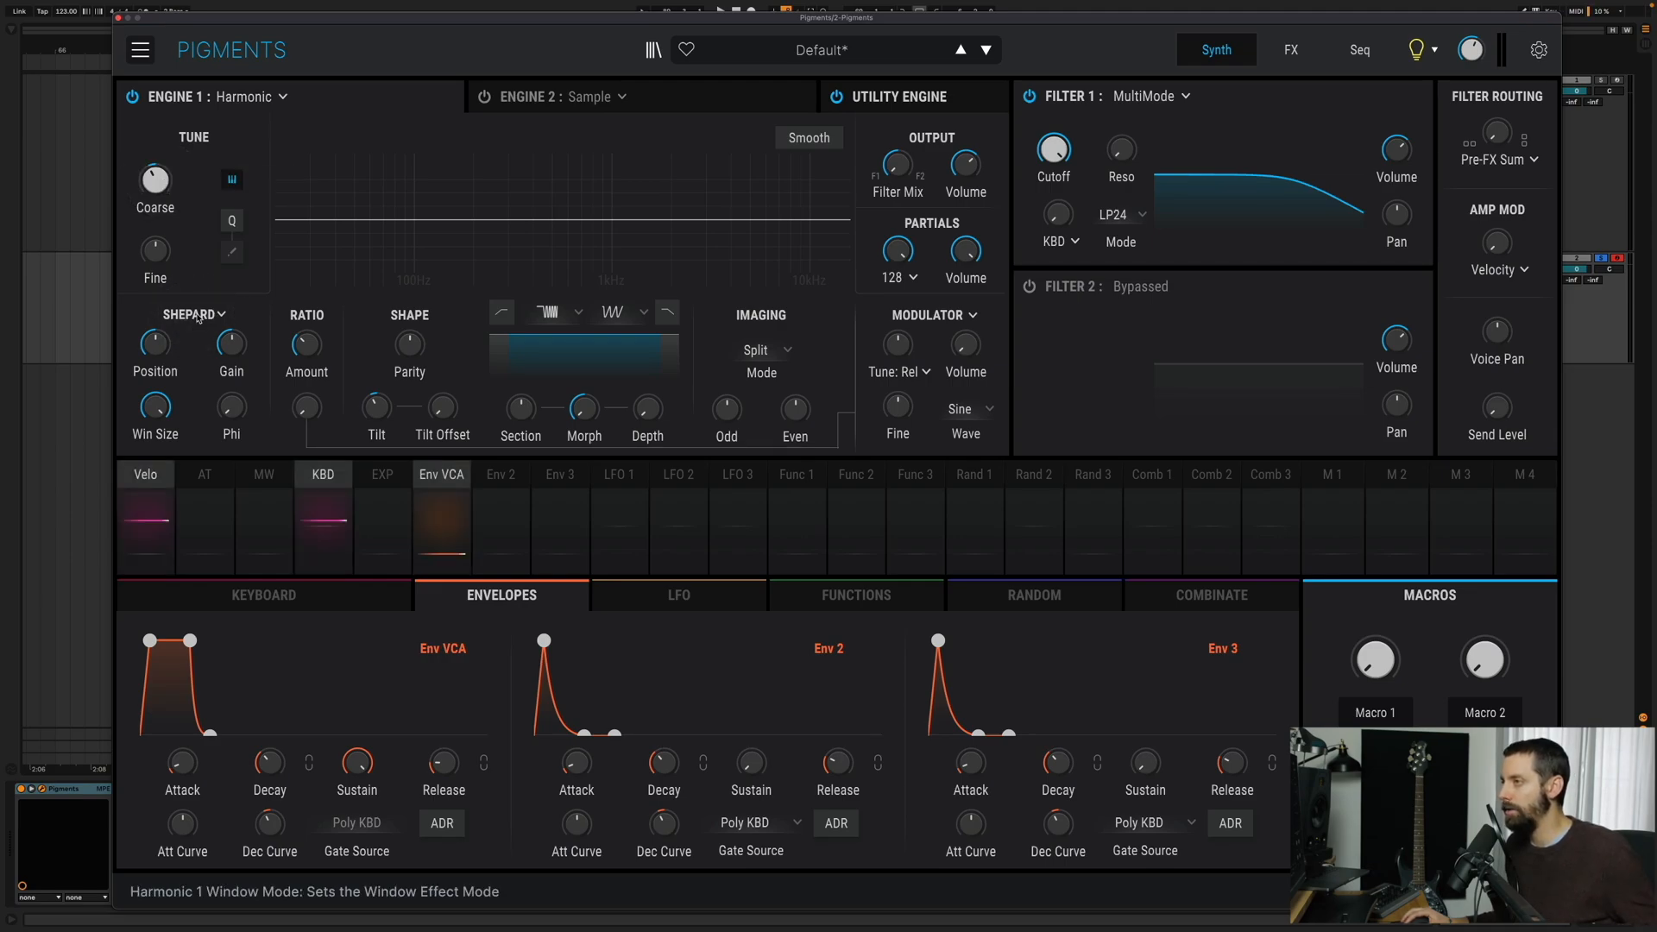
{"action": "left_click", "coordinate": [195, 315]}
{"action": "left_click", "coordinate": [198, 317]}
{"action": "left_click", "coordinate": [197, 317]}
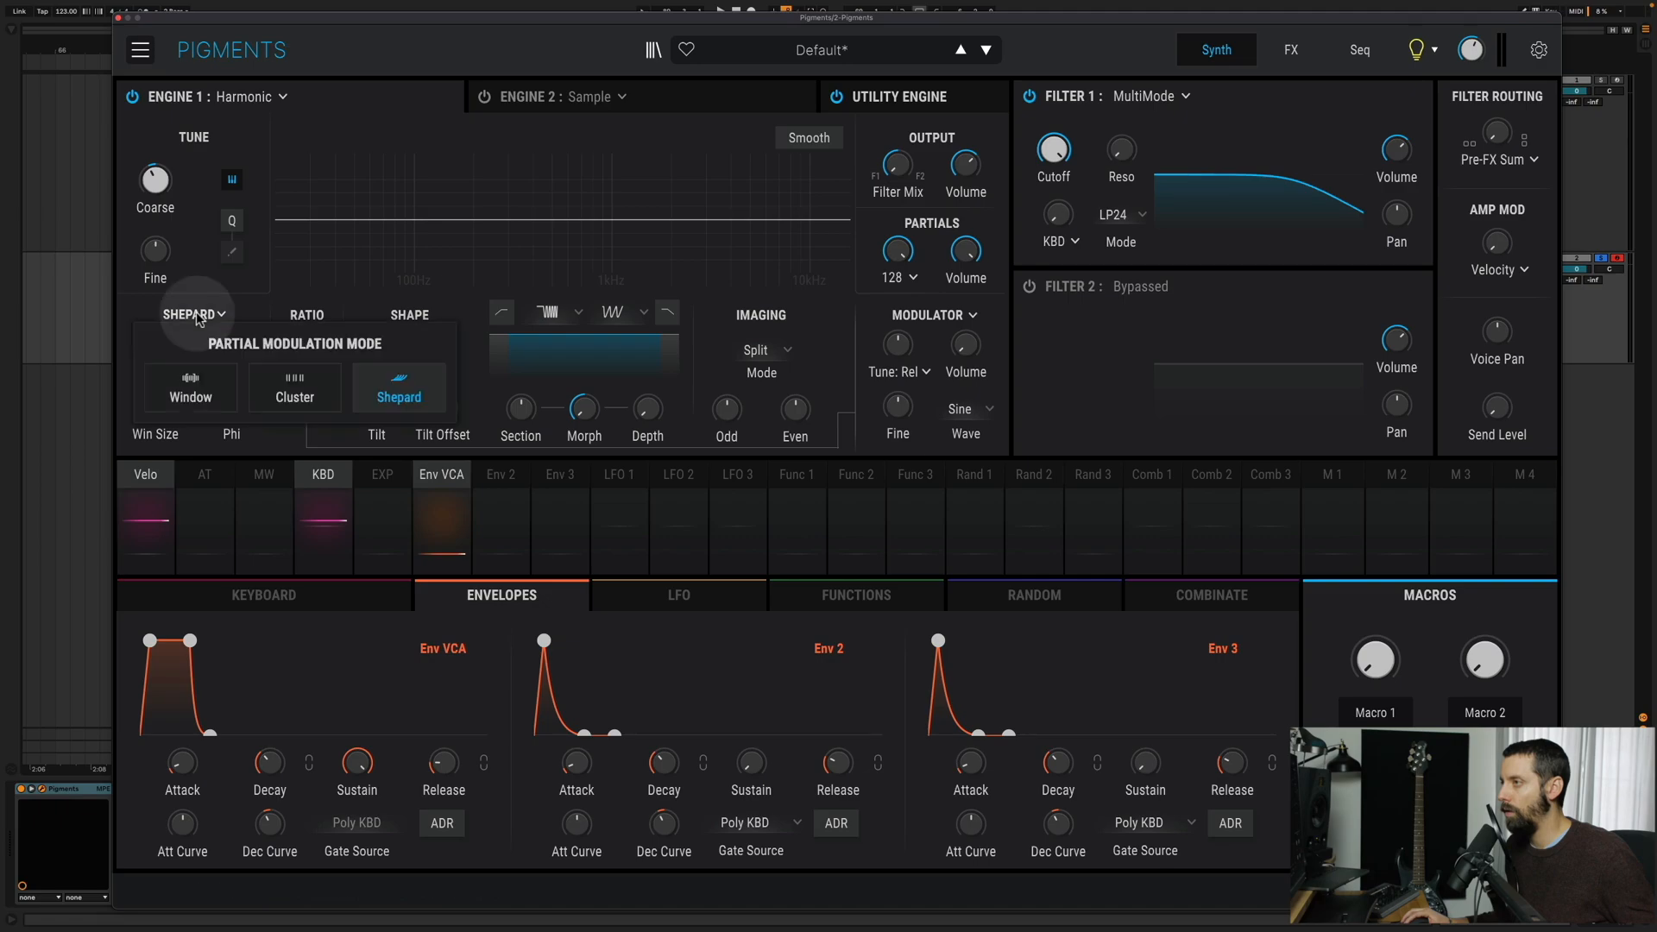
{"action": "left_click", "coordinate": [201, 316]}
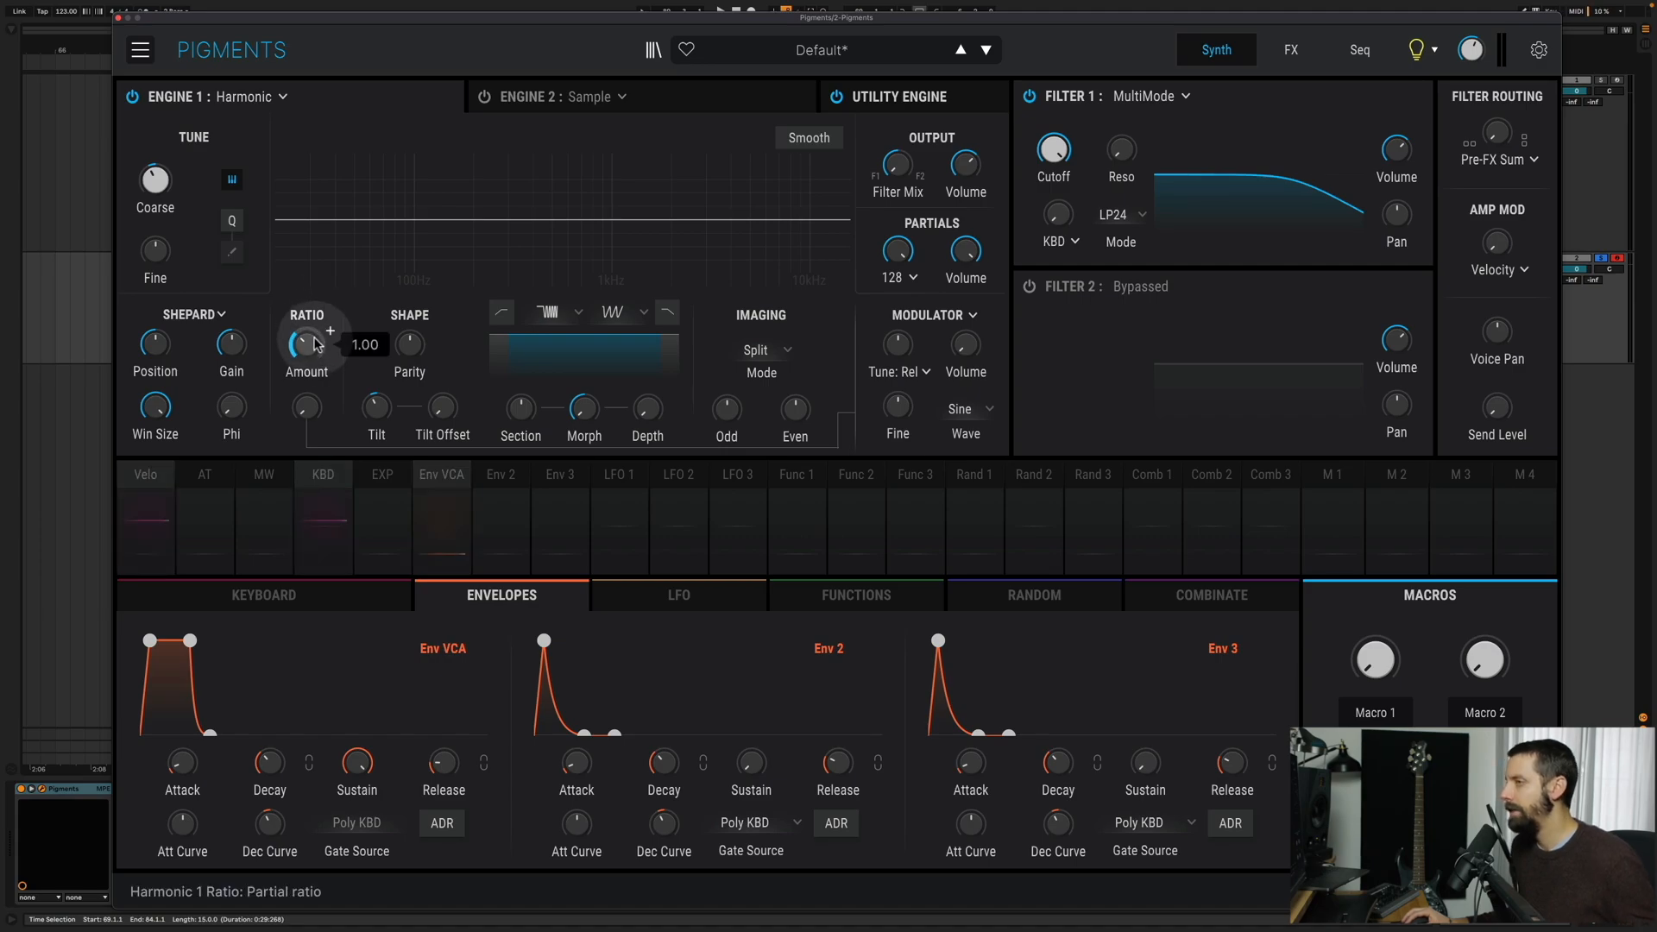
- Raise the partial ratio amount to 3.98 and set the shape parity to 14% odd and 86% even
{"action": "left_click_drag", "start_coordinate": [310, 355], "coordinate": [312, 309]}
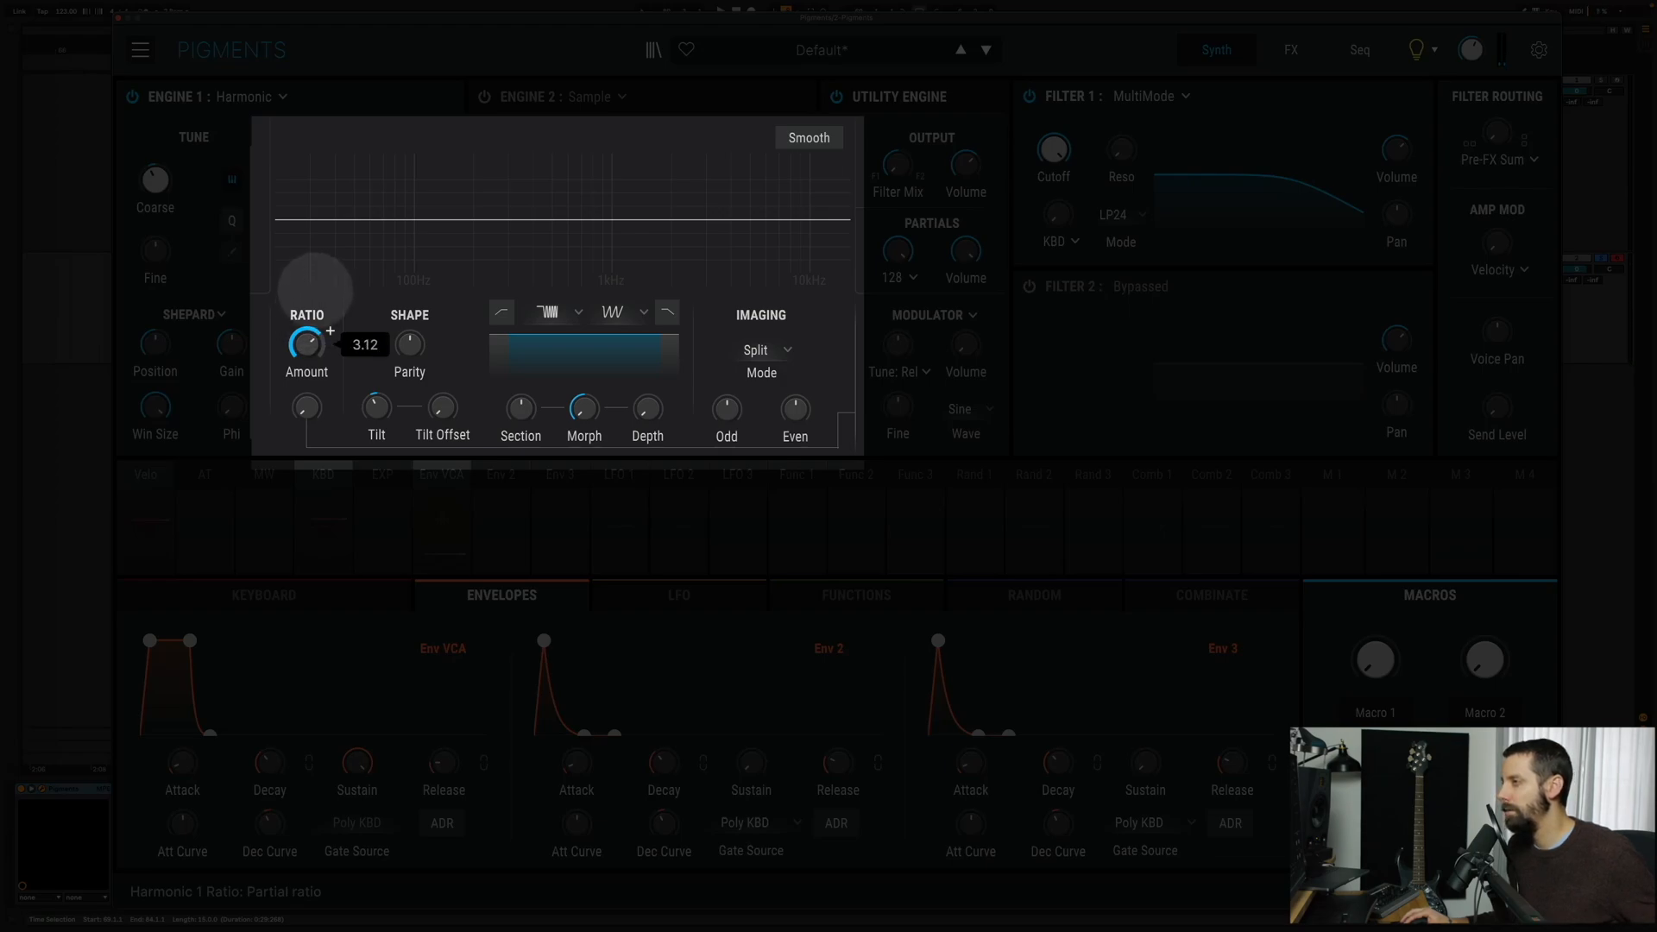
{"action": "left_click_drag", "start_coordinate": [318, 276], "coordinate": [317, 276]}
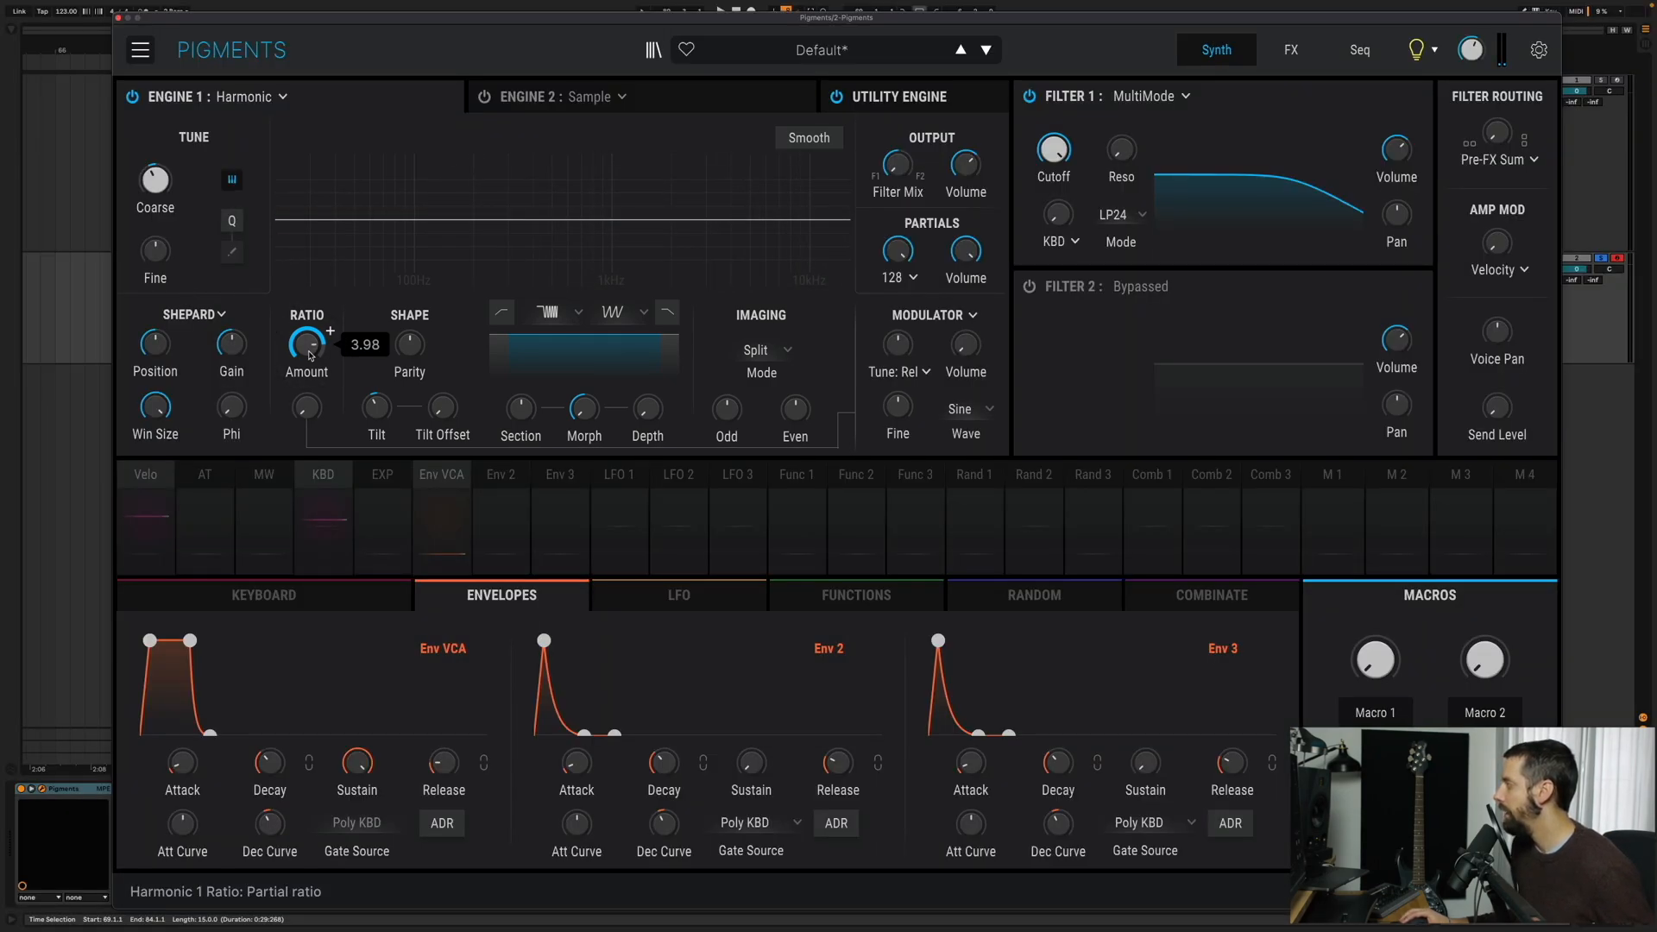
{"action": "mouse_move", "coordinate": [410, 349]}
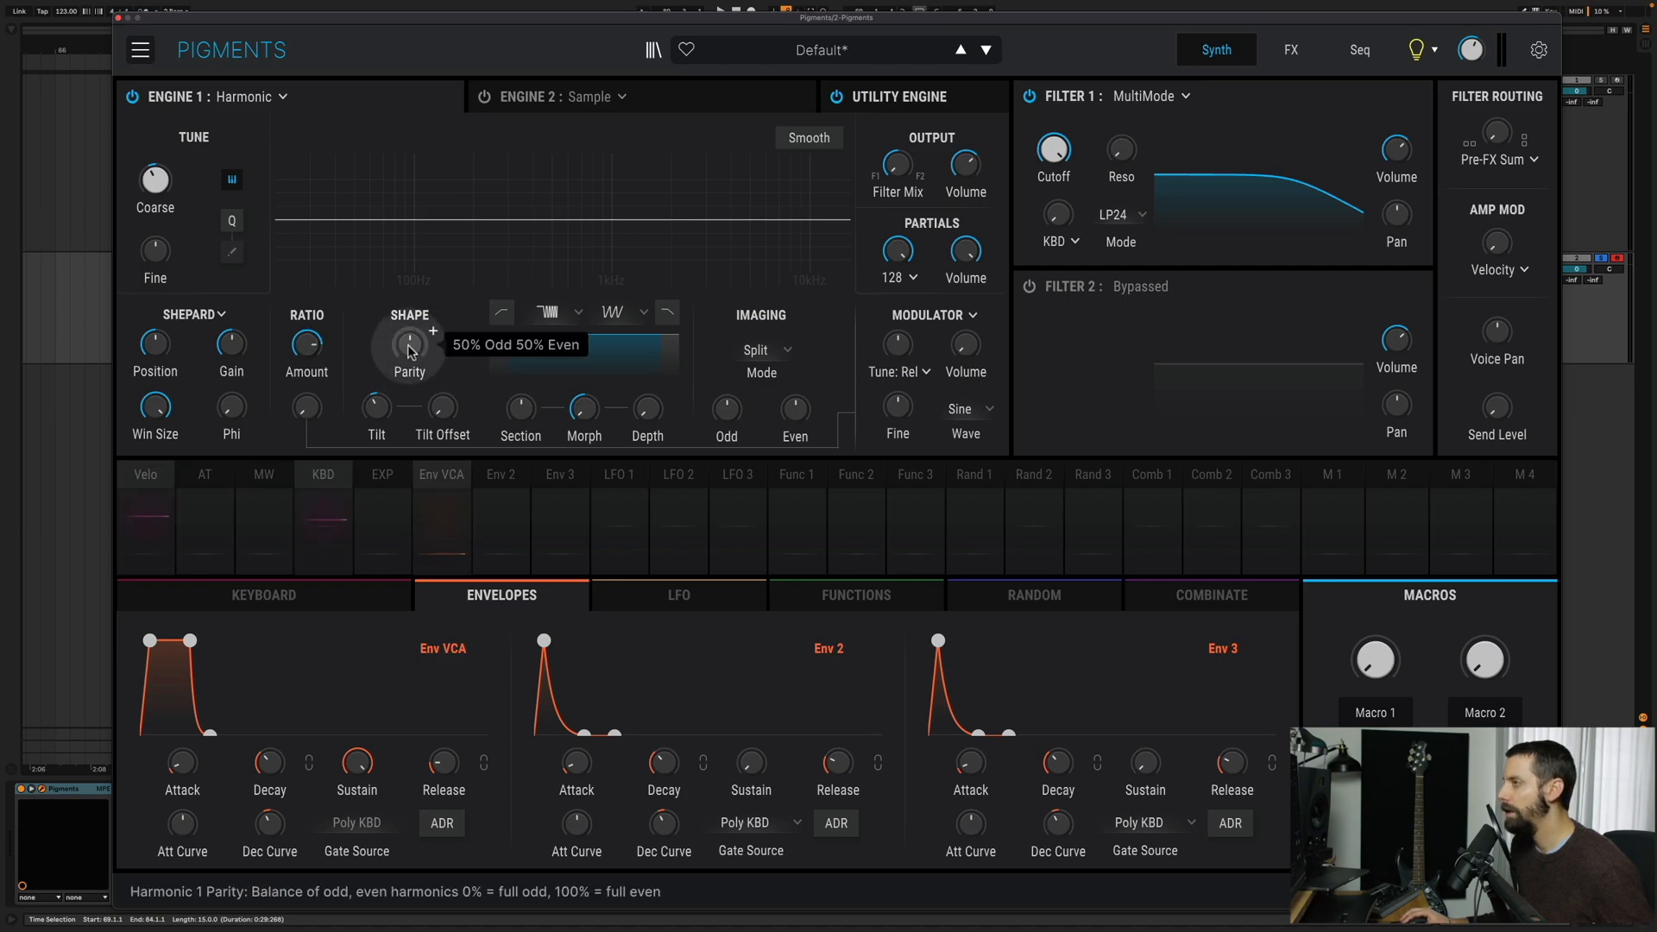
{"action": "left_click_drag", "start_coordinate": [410, 349], "coordinate": [410, 376]}
{"action": "left_click_drag", "start_coordinate": [410, 282], "coordinate": [410, 285]}
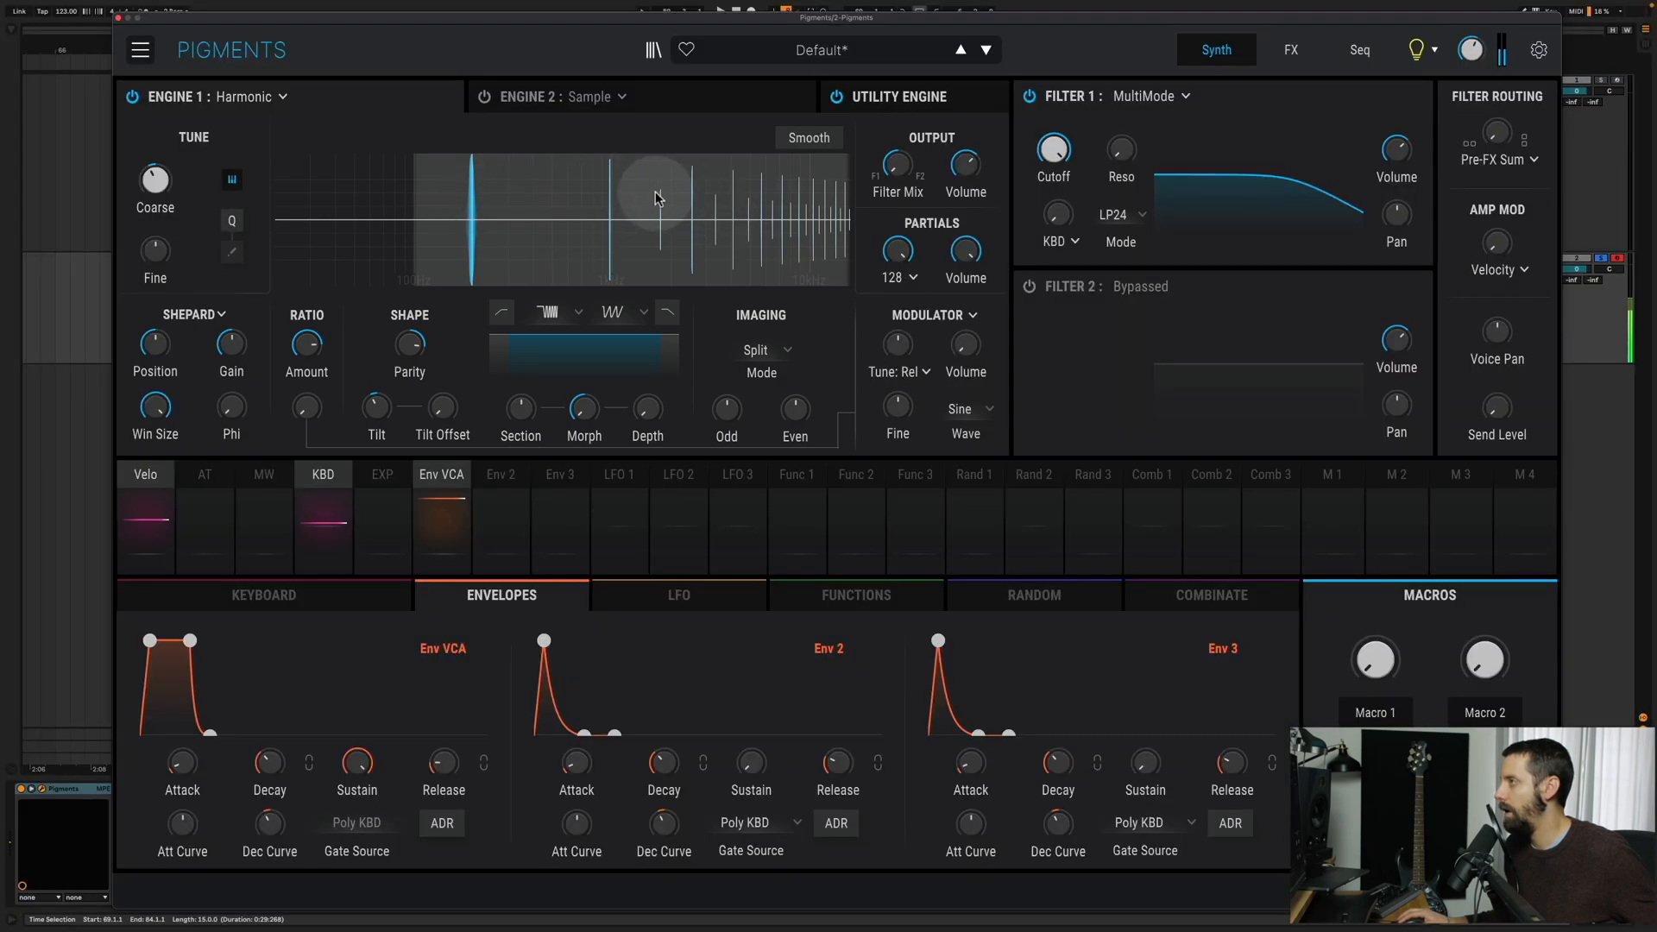
{"action": "mouse_move", "coordinate": [415, 349]}
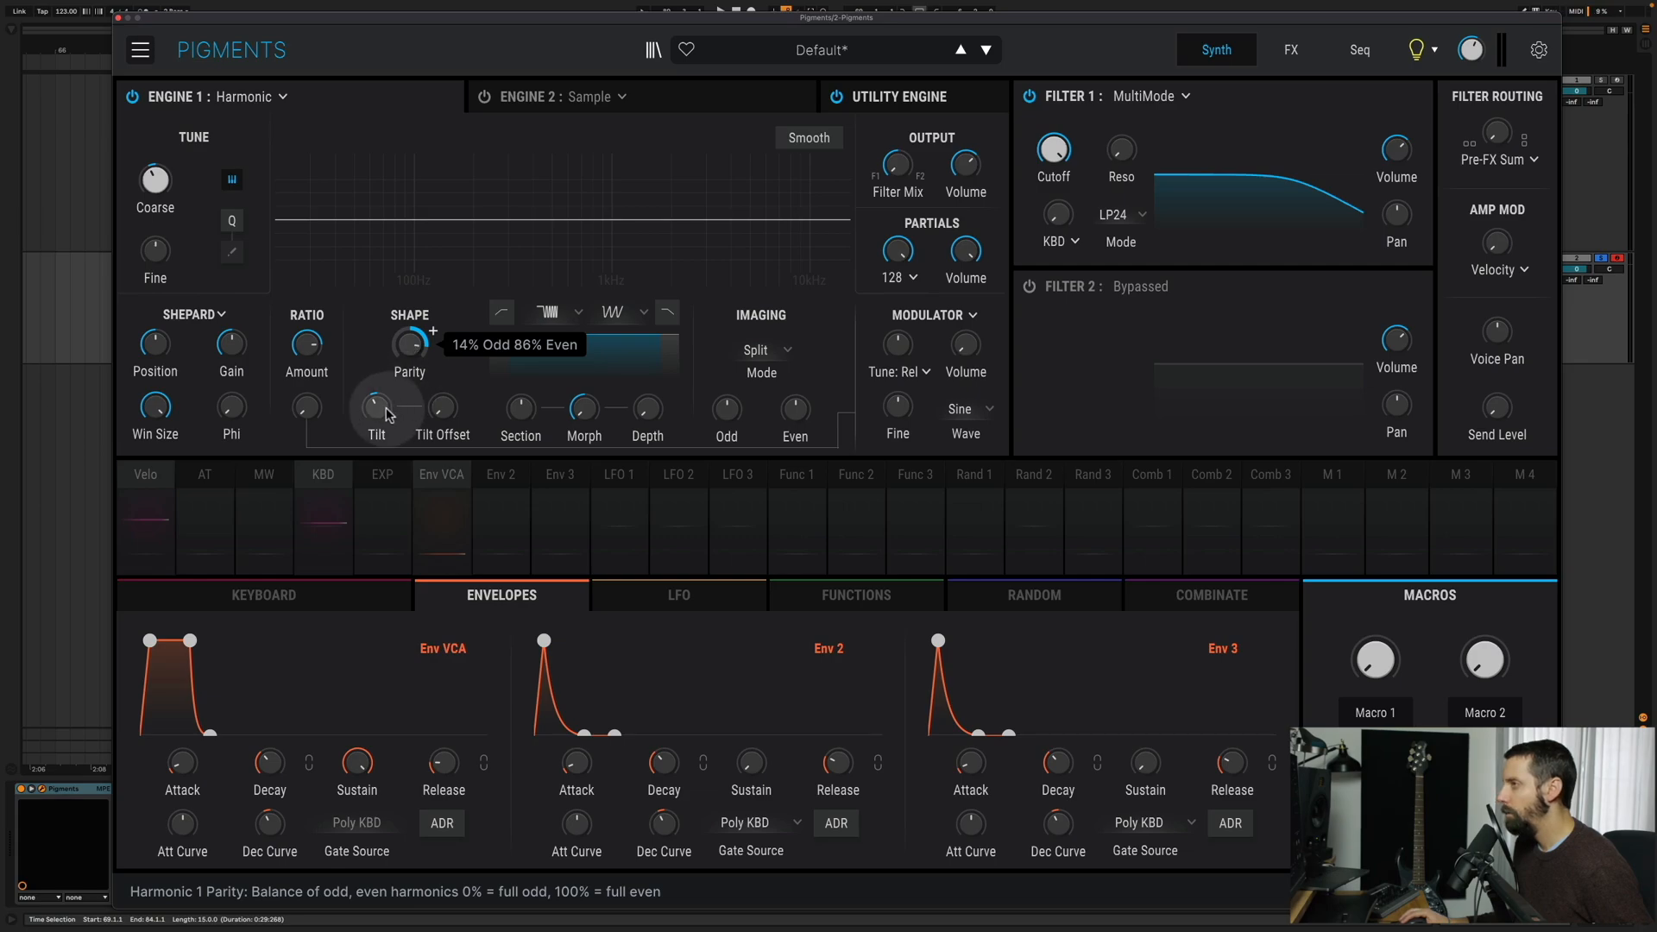
- Adjust the spectral Tilt of Engine 1 and raise its Tilt Offset above 1.00
{"action": "mouse_move", "coordinate": [381, 423]}
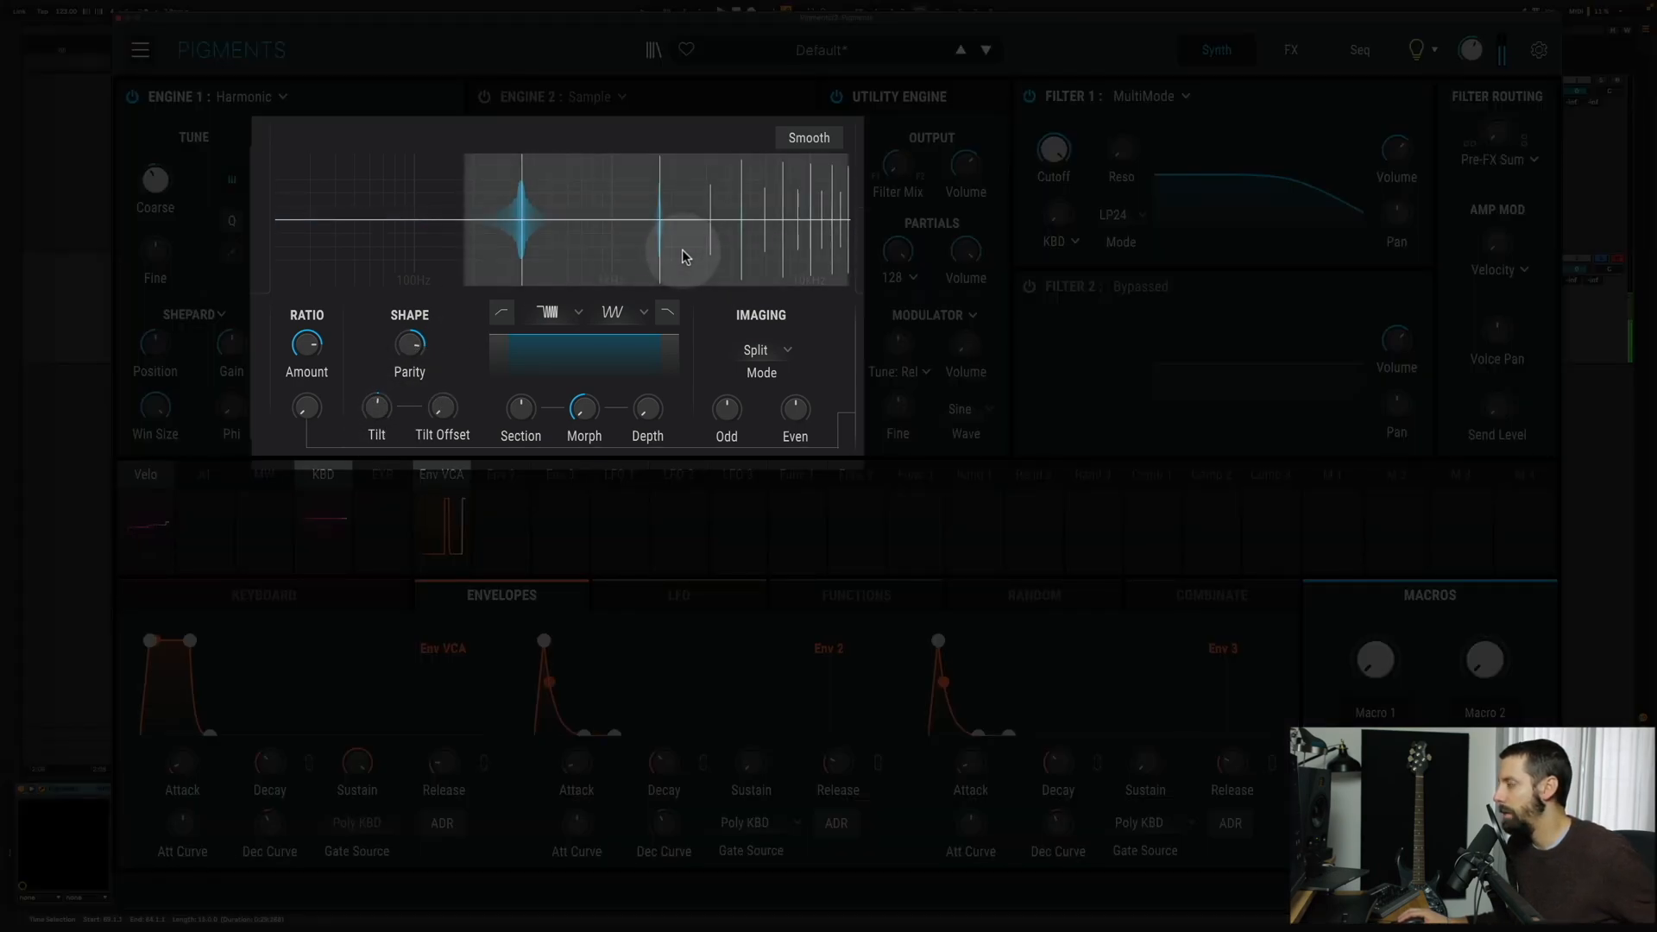
{"action": "mouse_move", "coordinate": [447, 419]}
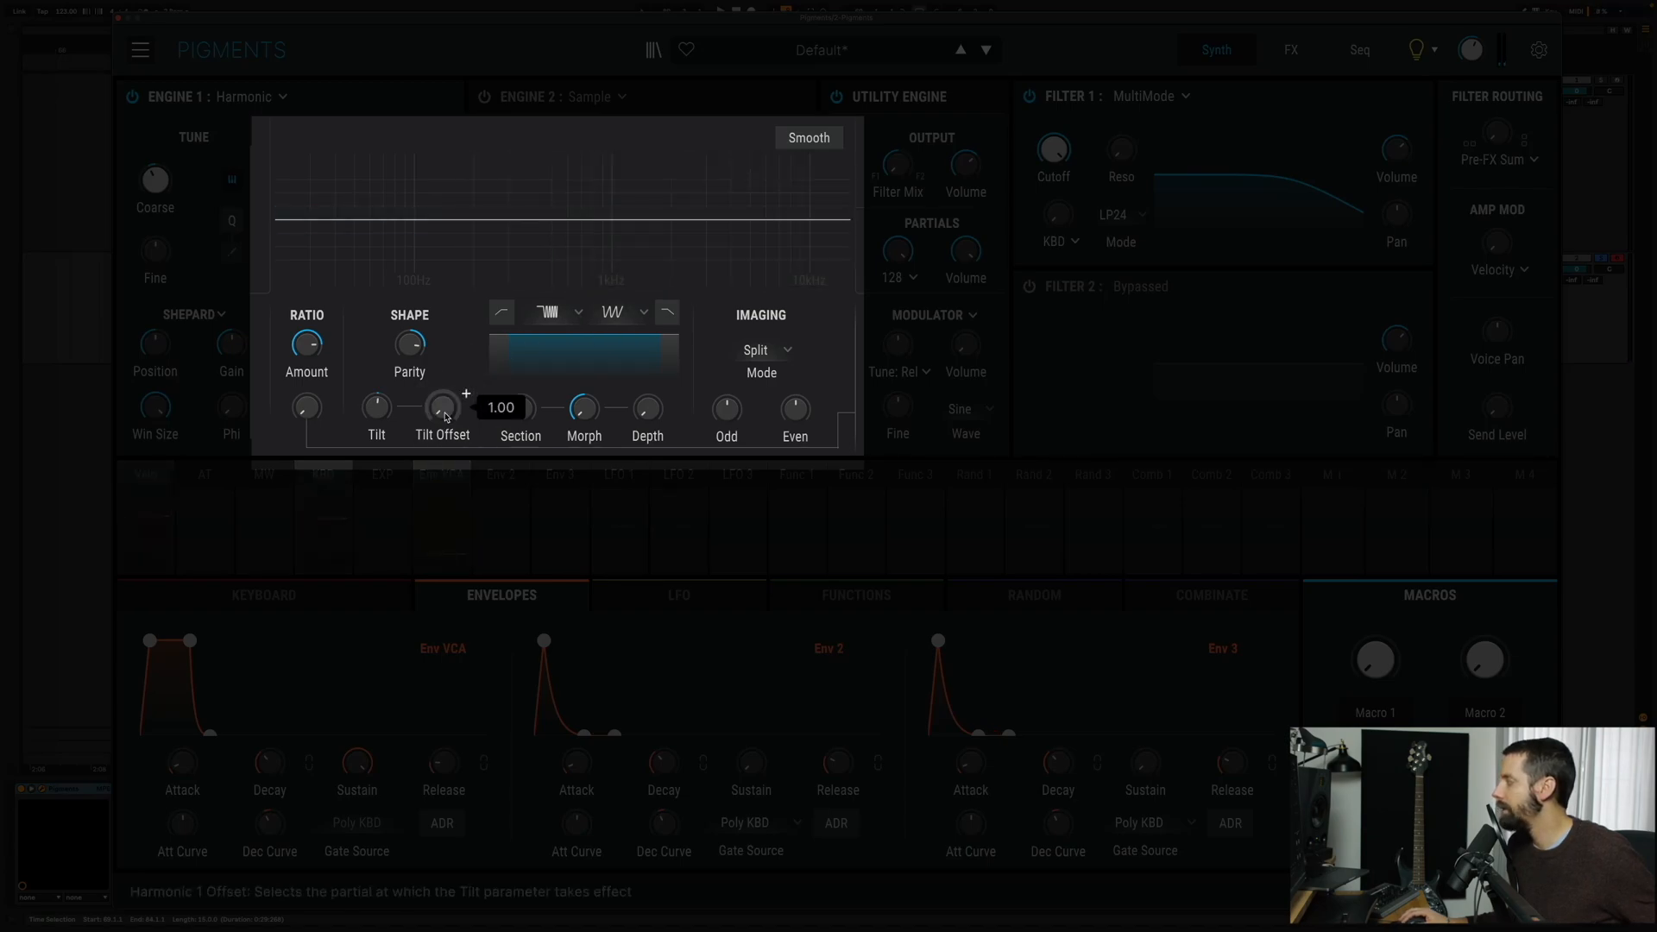
{"action": "mouse_move", "coordinate": [447, 419]}
{"action": "left_mouse_down"}
{"action": "mouse_move", "coordinate": [447, 404]}
{"action": "mouse_move", "coordinate": [448, 419]}
{"action": "left_mouse_up"}
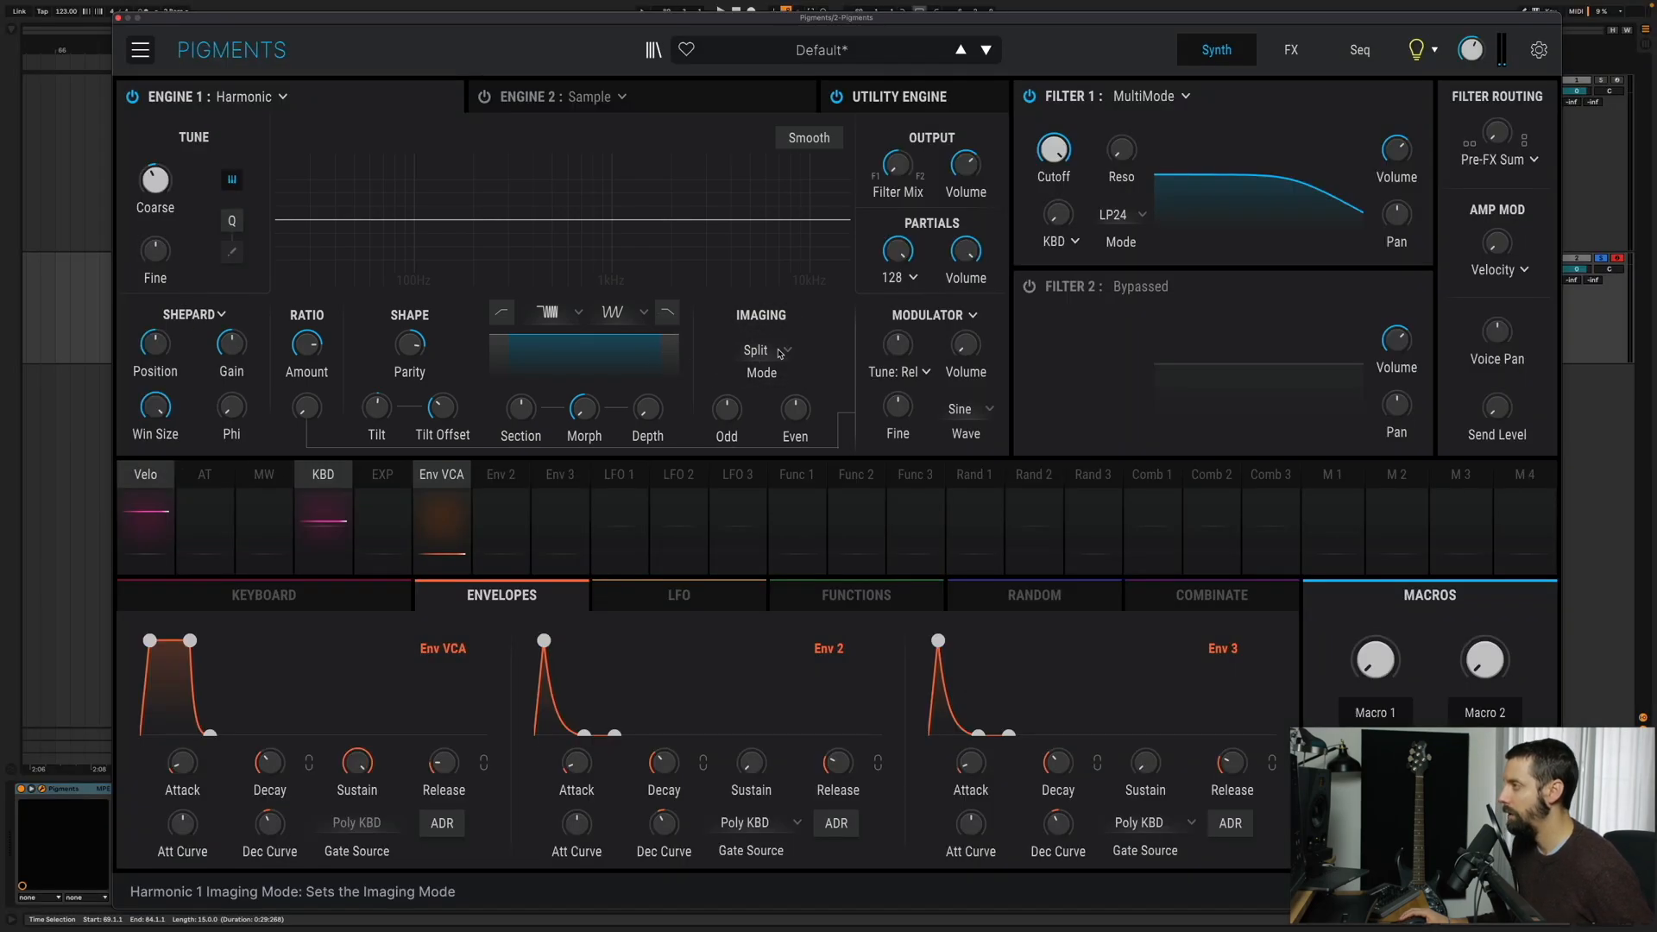
- Set the imaging mode to Random and turn its Rate and Depth fully up
{"action": "left_click", "coordinate": [782, 352]}
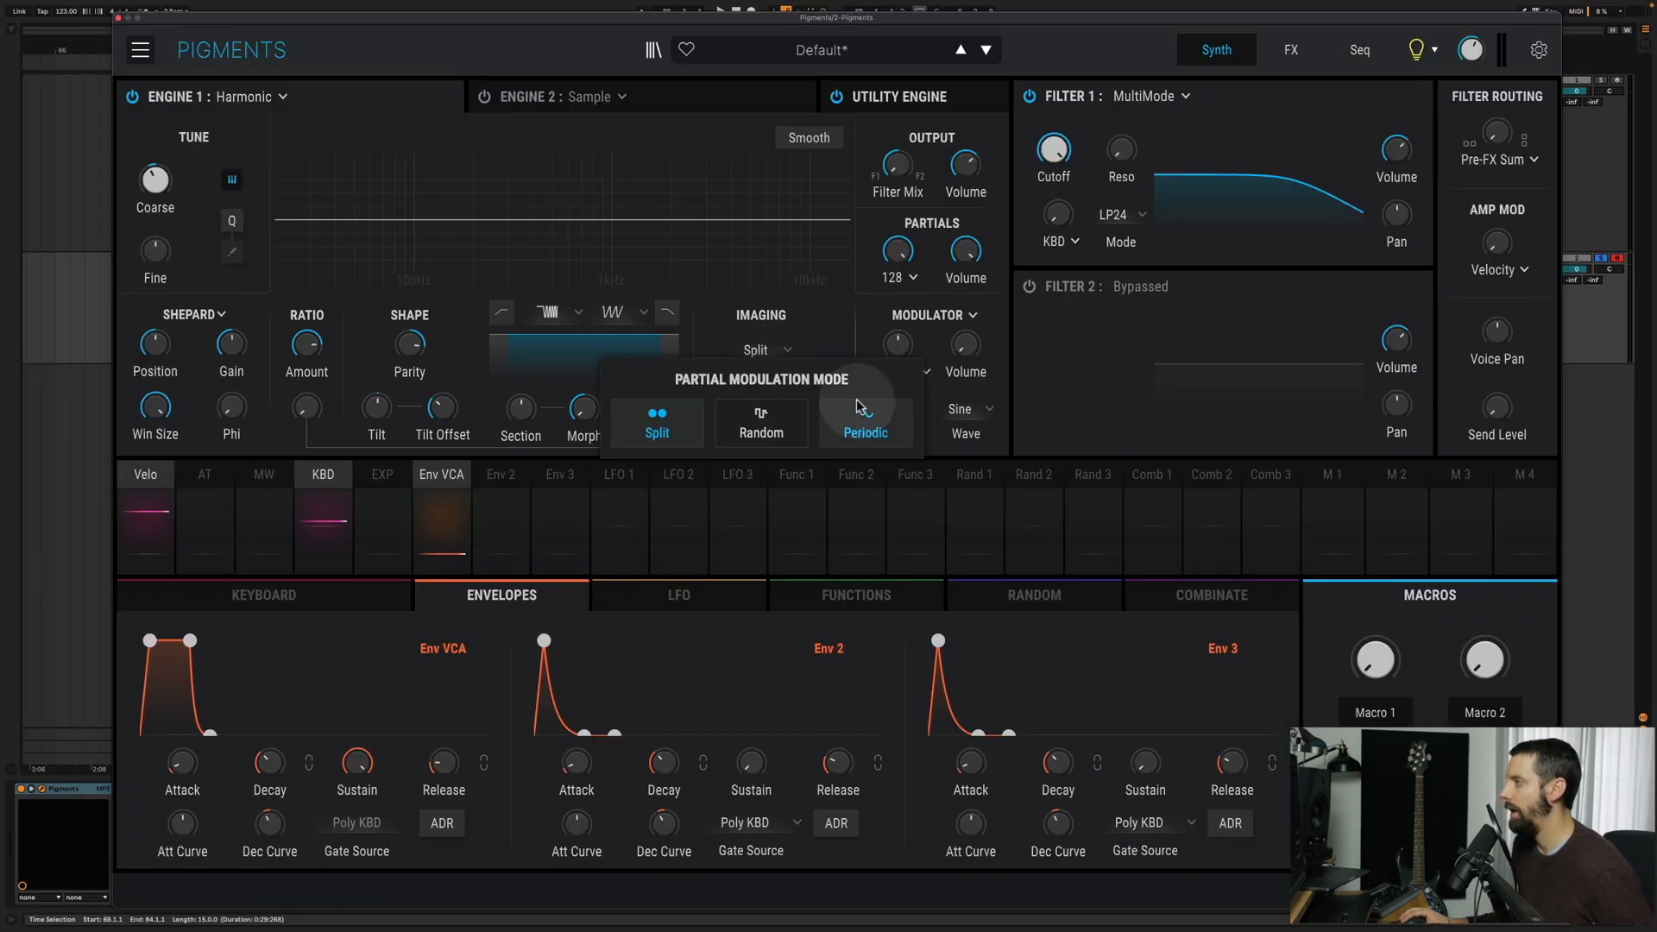
{"action": "left_click", "coordinate": [781, 422]}
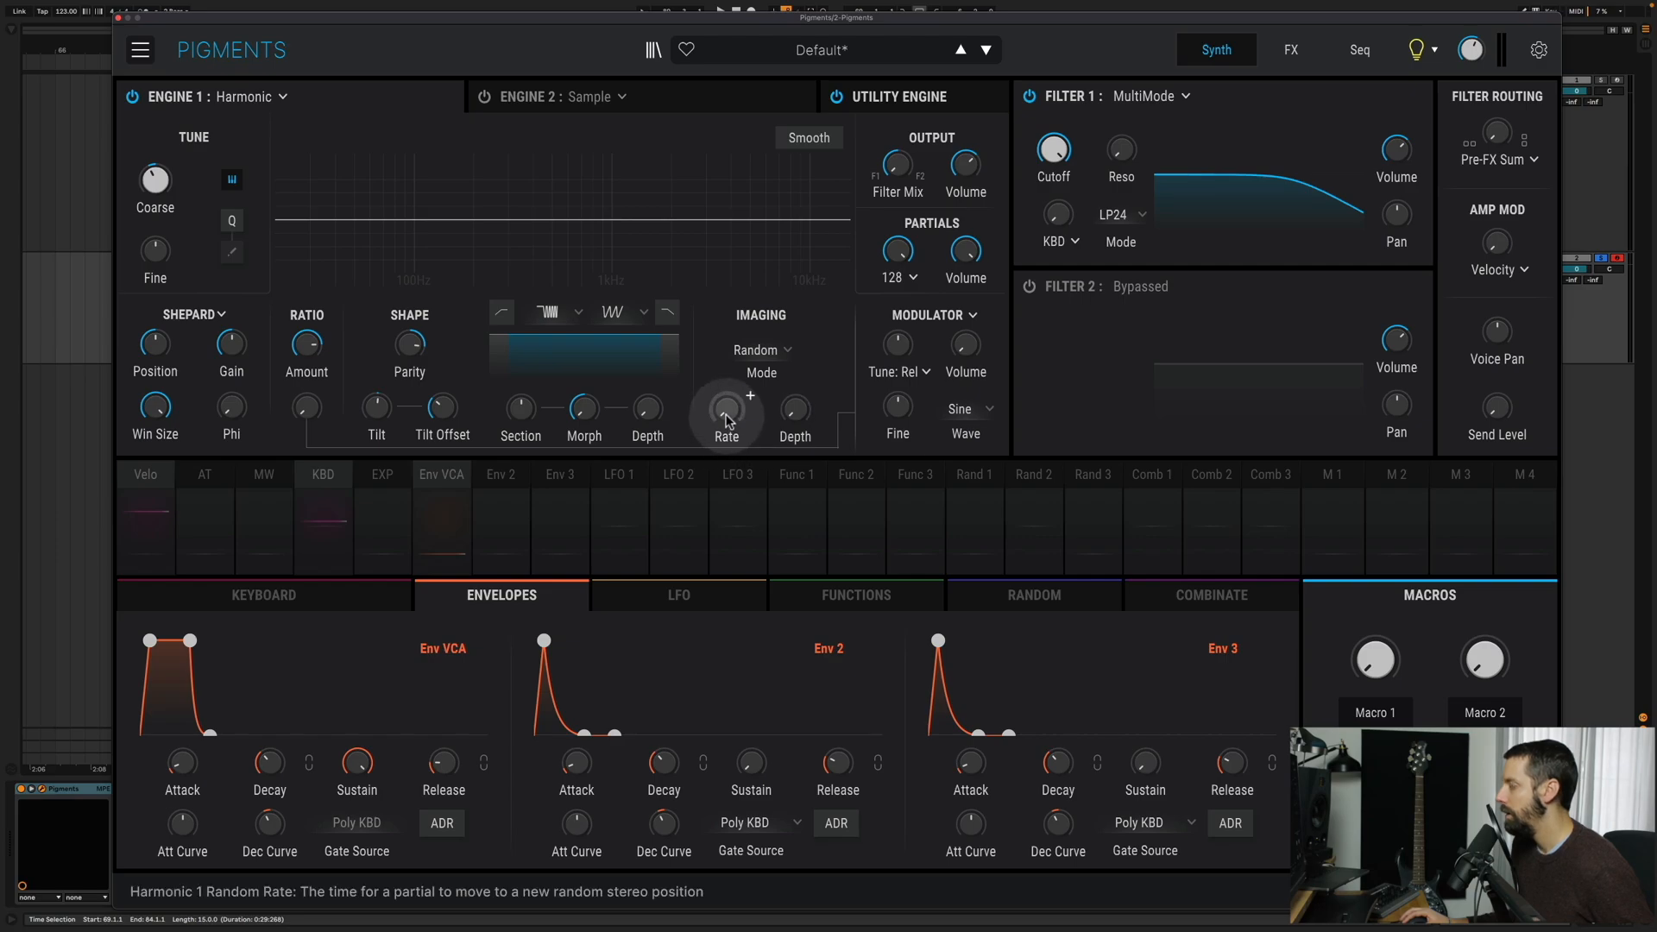
{"action": "left_click_drag", "start_coordinate": [790, 421], "coordinate": [800, 203]}
{"action": "left_click", "coordinate": [794, 420]}
{"action": "mouse_move", "coordinate": [796, 408]}
{"action": "left_mouse_down"}
{"action": "mouse_move", "coordinate": [760, 220]}
{"action": "mouse_move", "coordinate": [700, 200]}
{"action": "left_mouse_up"}
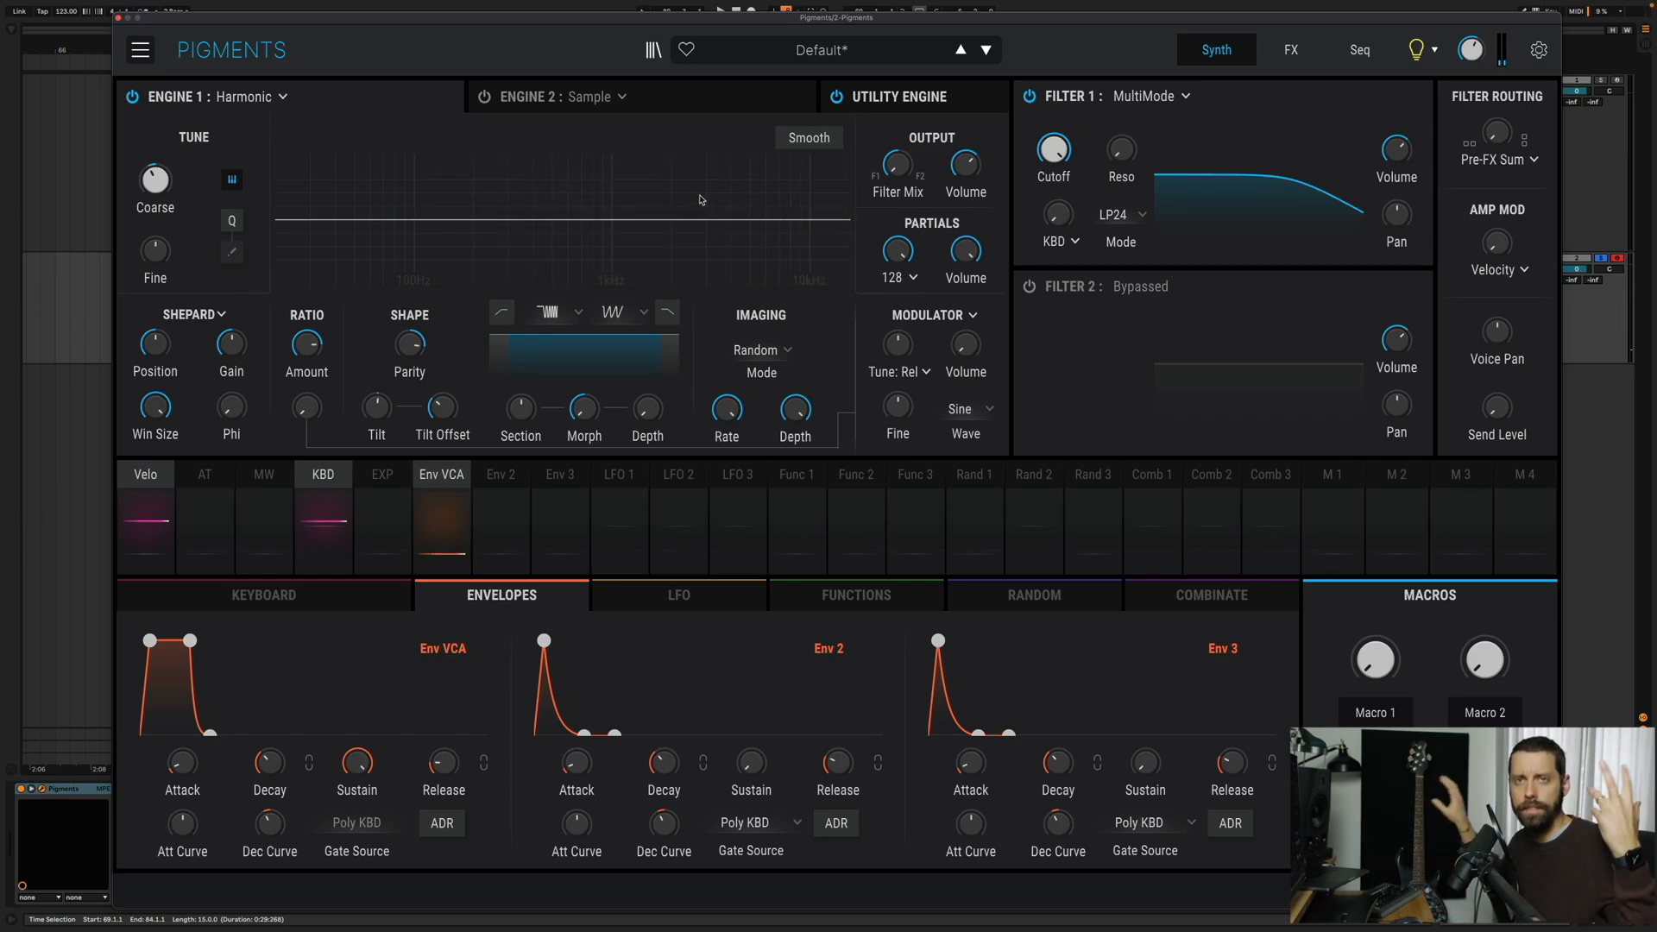
- Set Engine 1's partial limit to 32 and slightly reduce the number of partials
{"action": "left_click", "coordinate": [871, 213]}
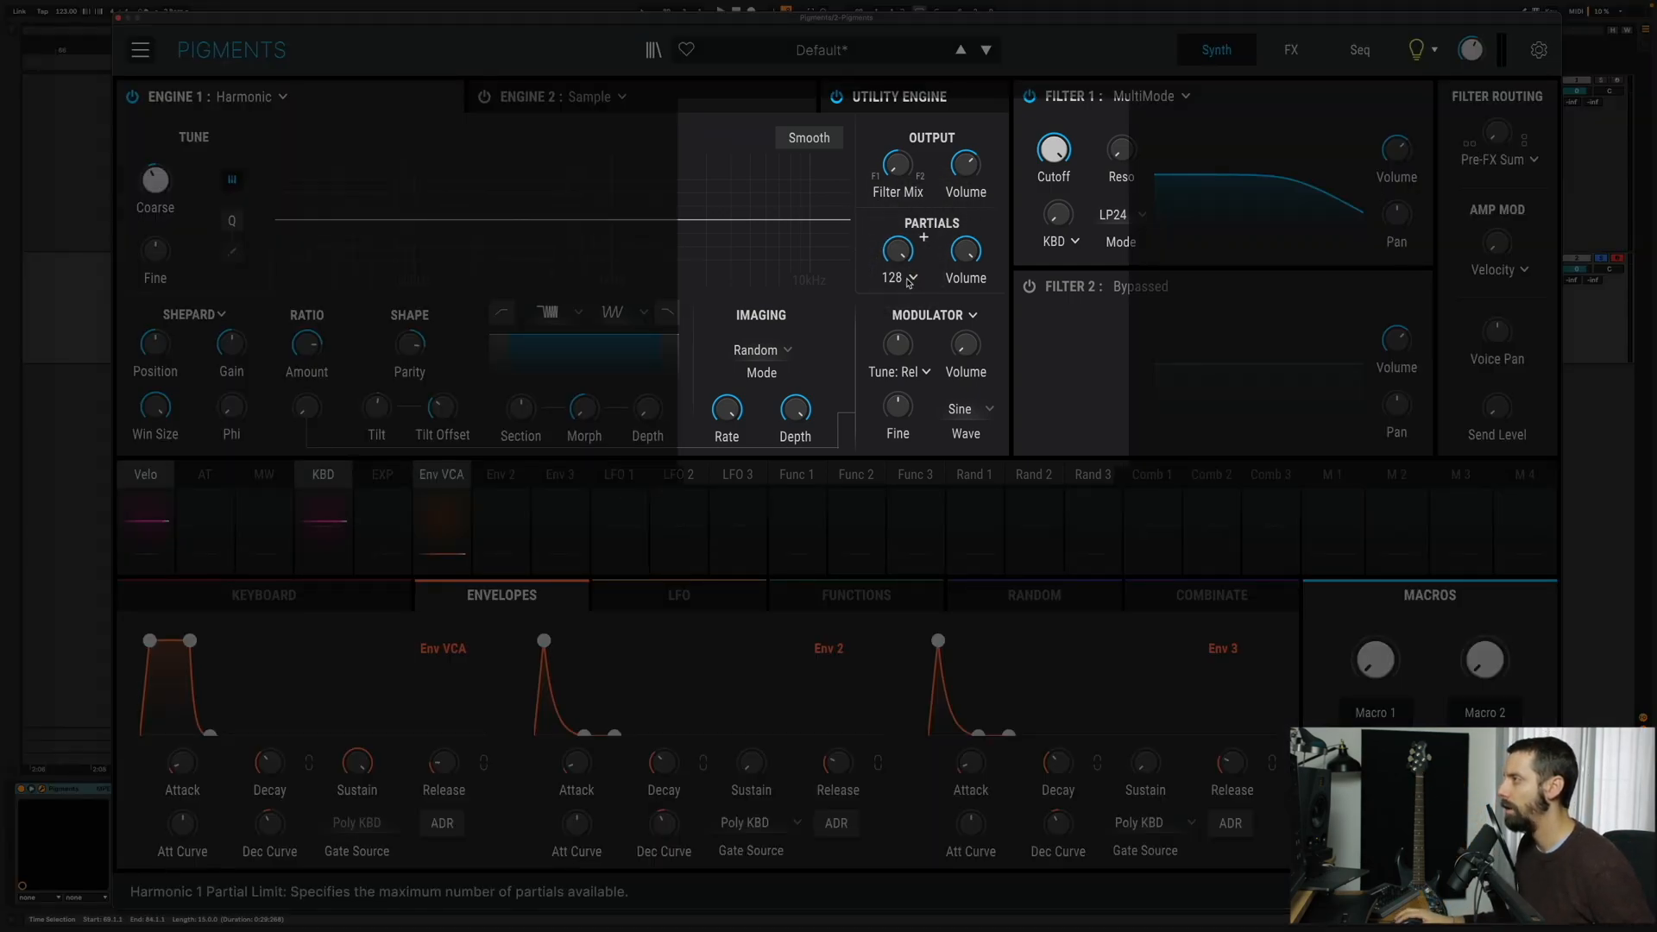
{"action": "left_click", "coordinate": [909, 278]}
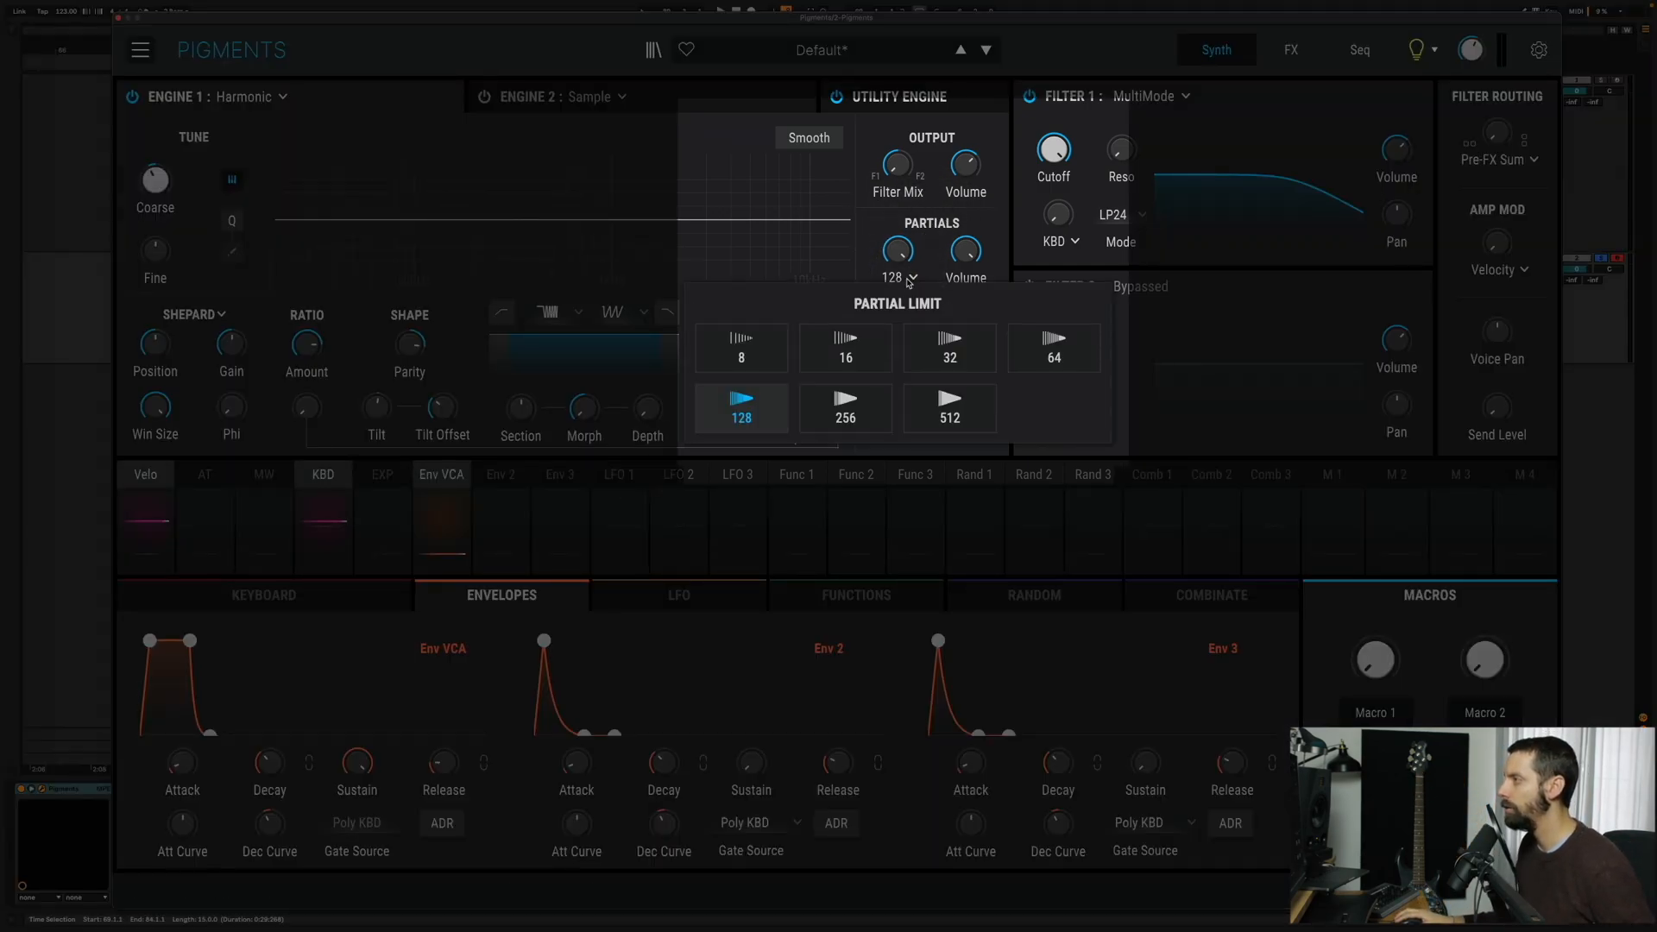
{"action": "left_click", "coordinate": [948, 349]}
{"action": "left_click_drag", "start_coordinate": [894, 251], "coordinate": [886, 309]}
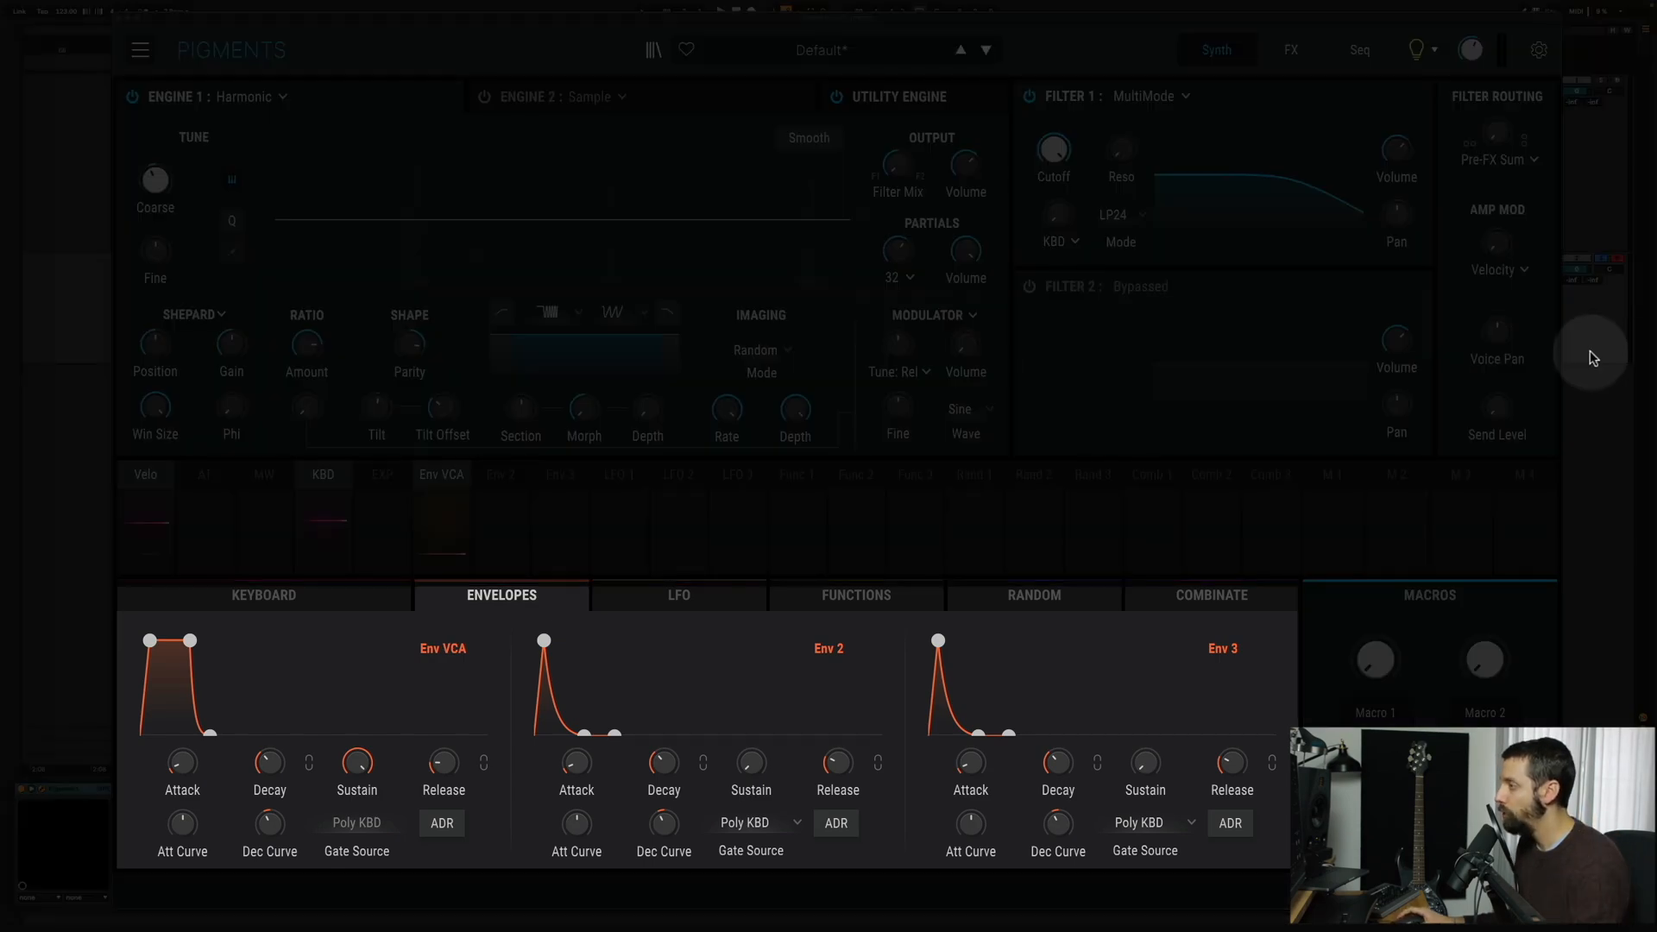
- Reshape Function 1 into a rising ramp by moving its peak point to the end of the curve
{"action": "left_click", "coordinate": [853, 596]}
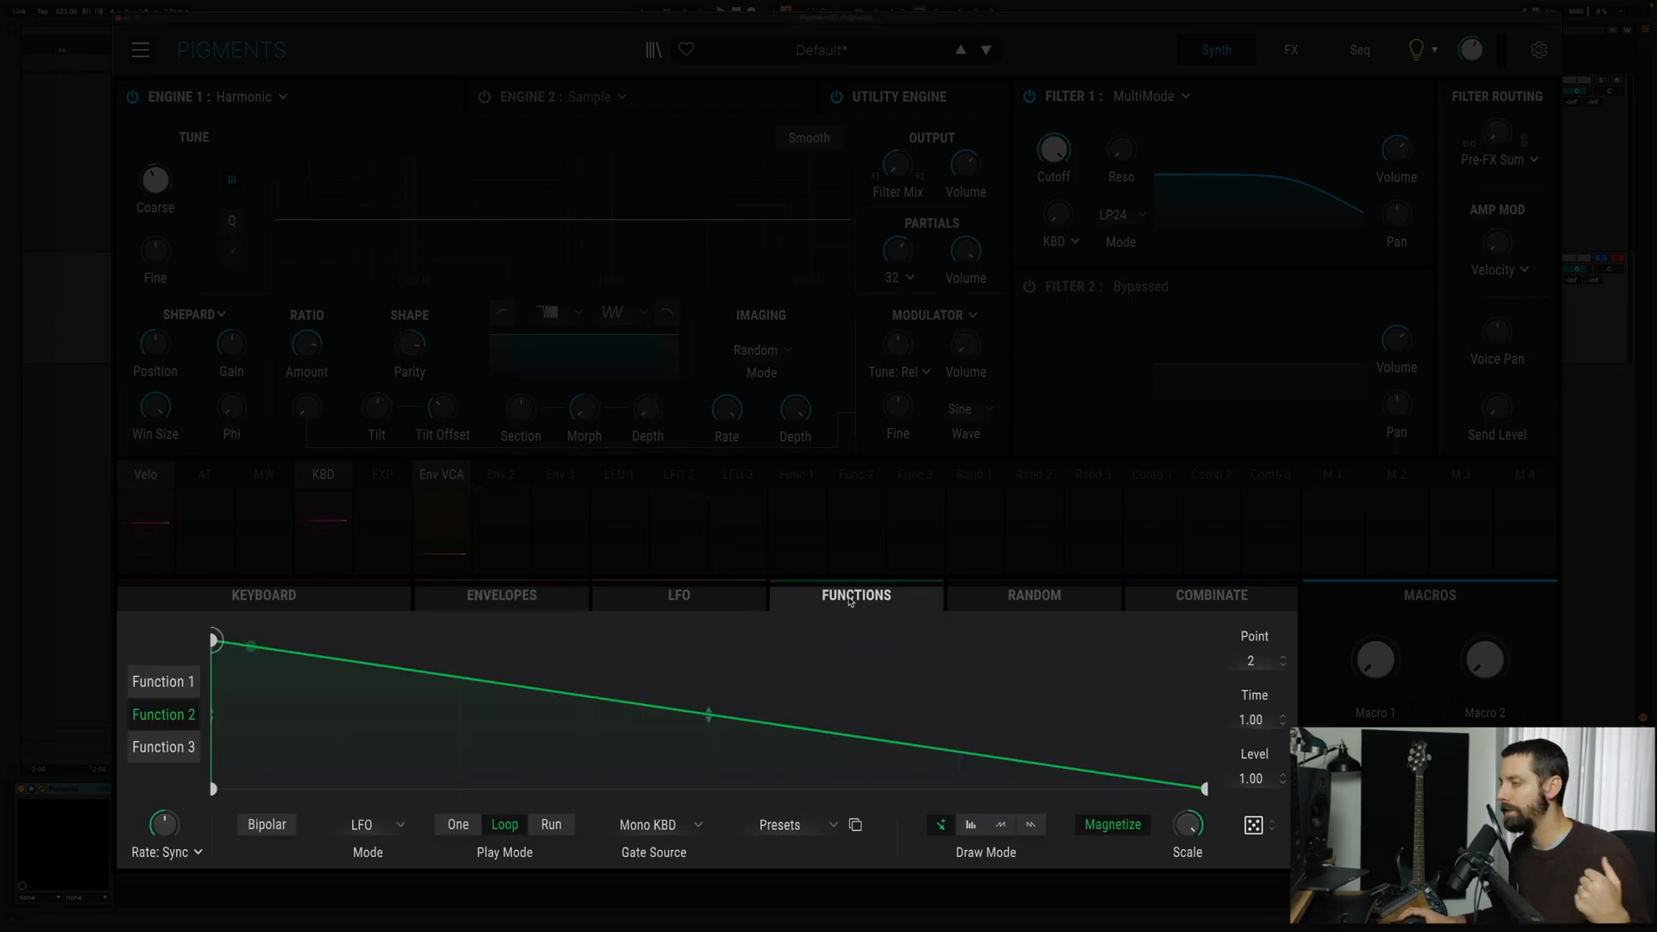
{"action": "left_click", "coordinate": [160, 686]}
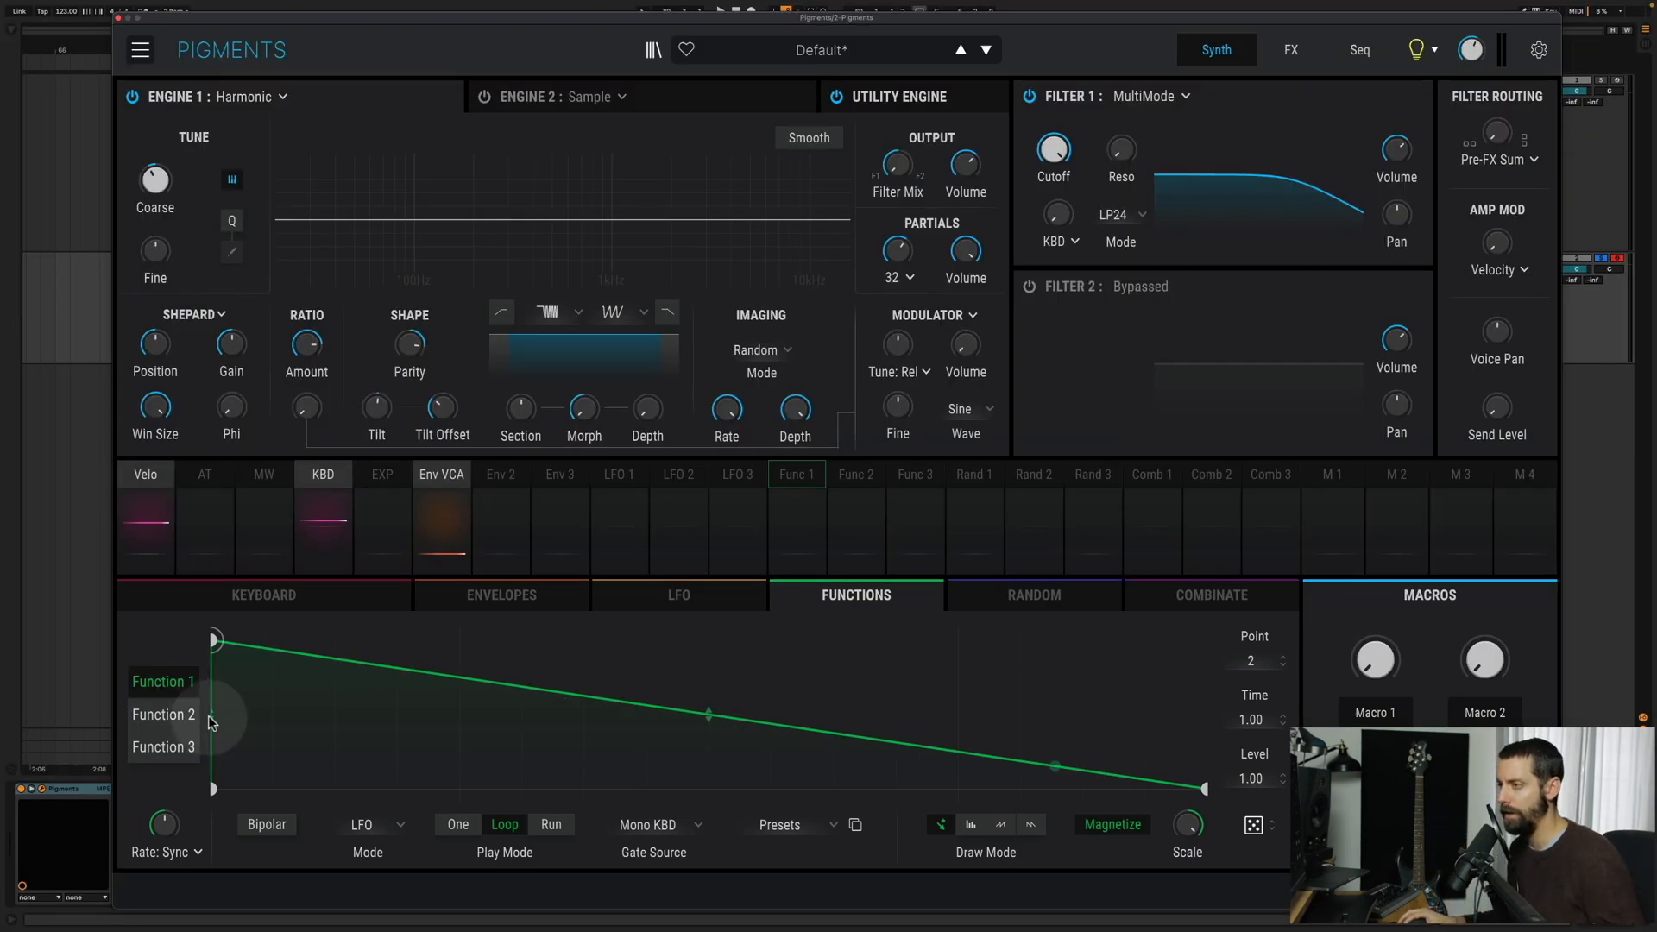
{"action": "left_click_drag", "start_coordinate": [215, 638], "coordinate": [1314, 583]}
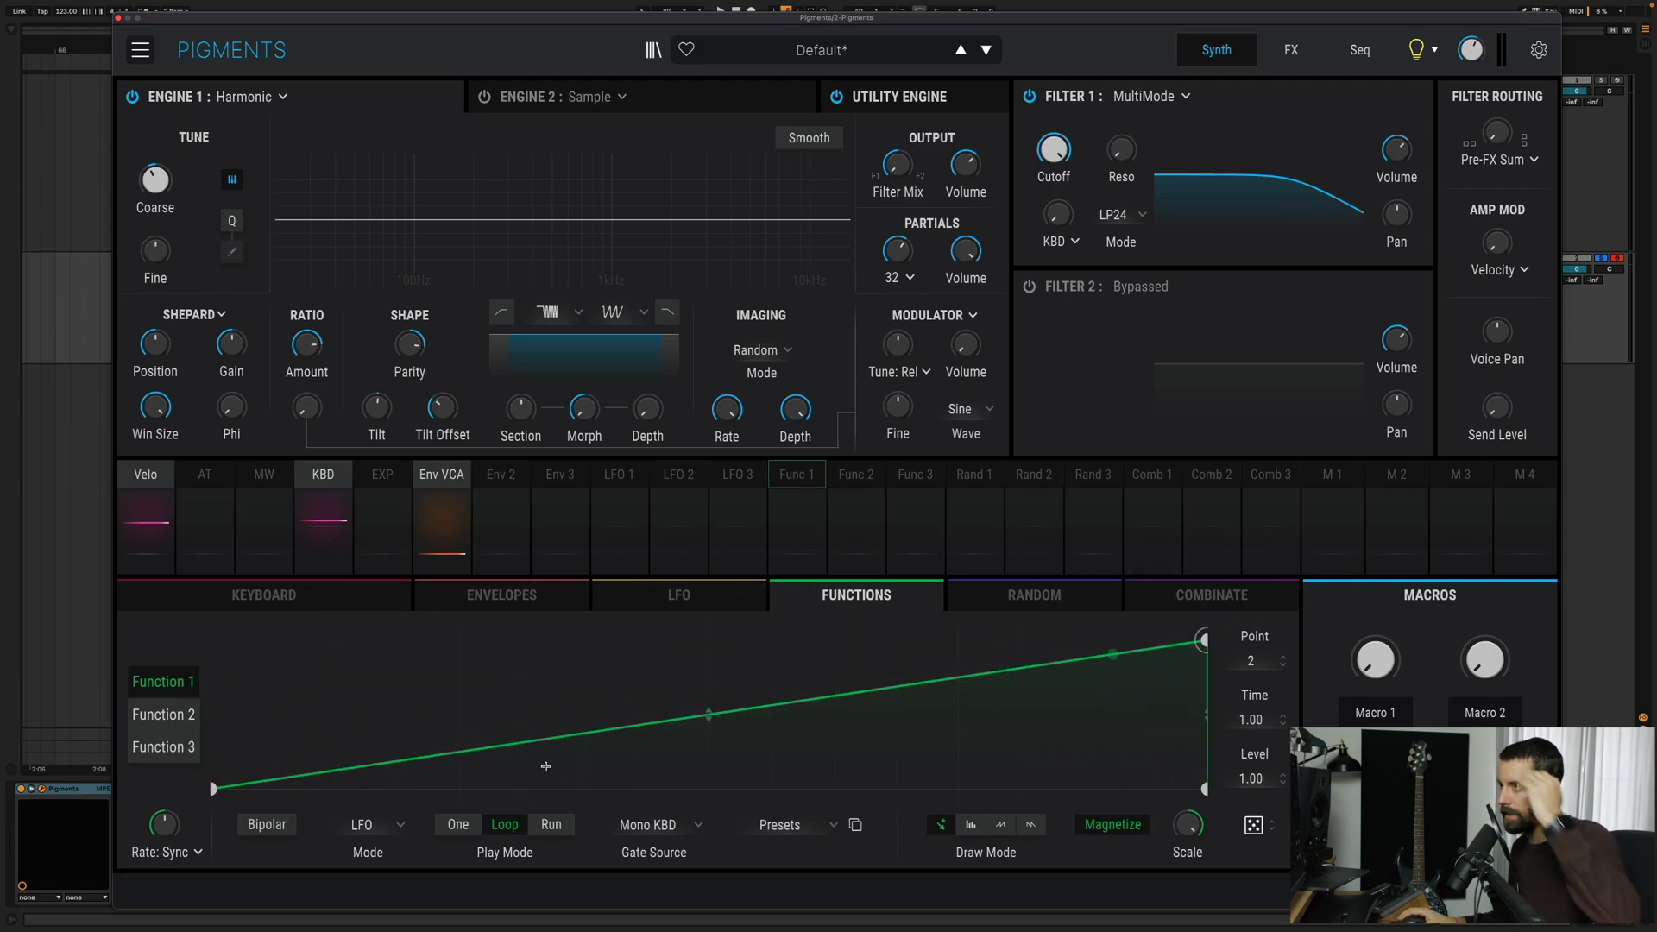
- Assign Func 1 as a modulation source to the Shepard Phi with an amount of 1.00
{"action": "left_click", "coordinate": [797, 481]}
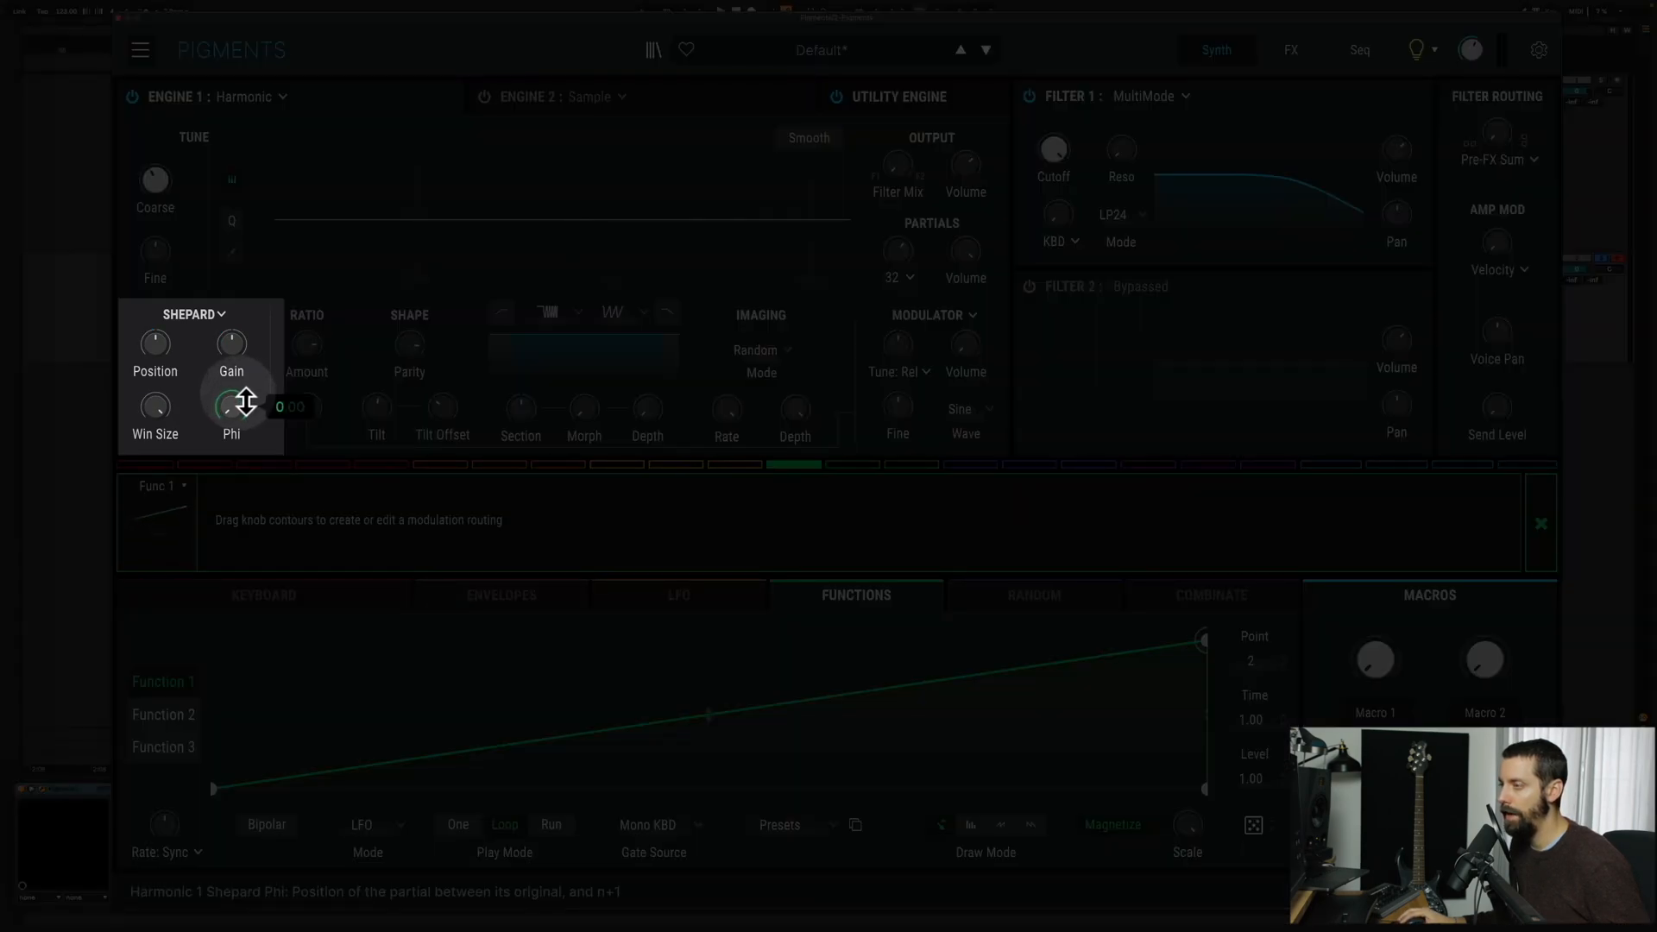
{"action": "left_click_drag", "start_coordinate": [231, 406], "coordinate": [231, 298]}
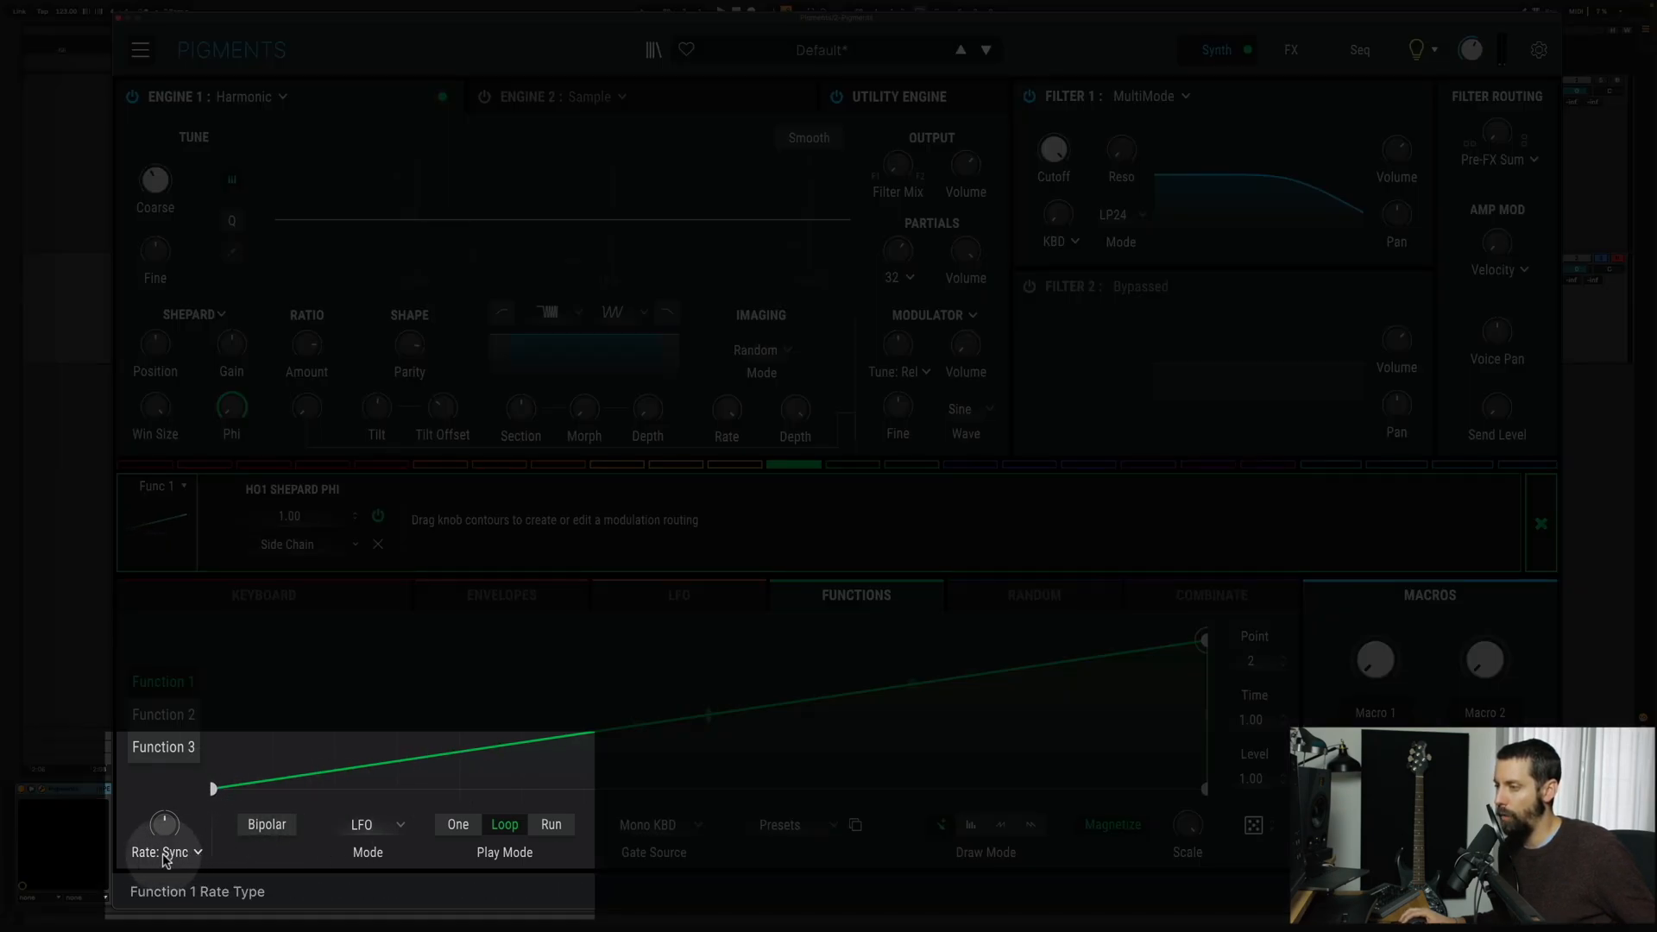
- Change Function 1's rate type to Hertz
{"action": "left_click", "coordinate": [170, 854]}
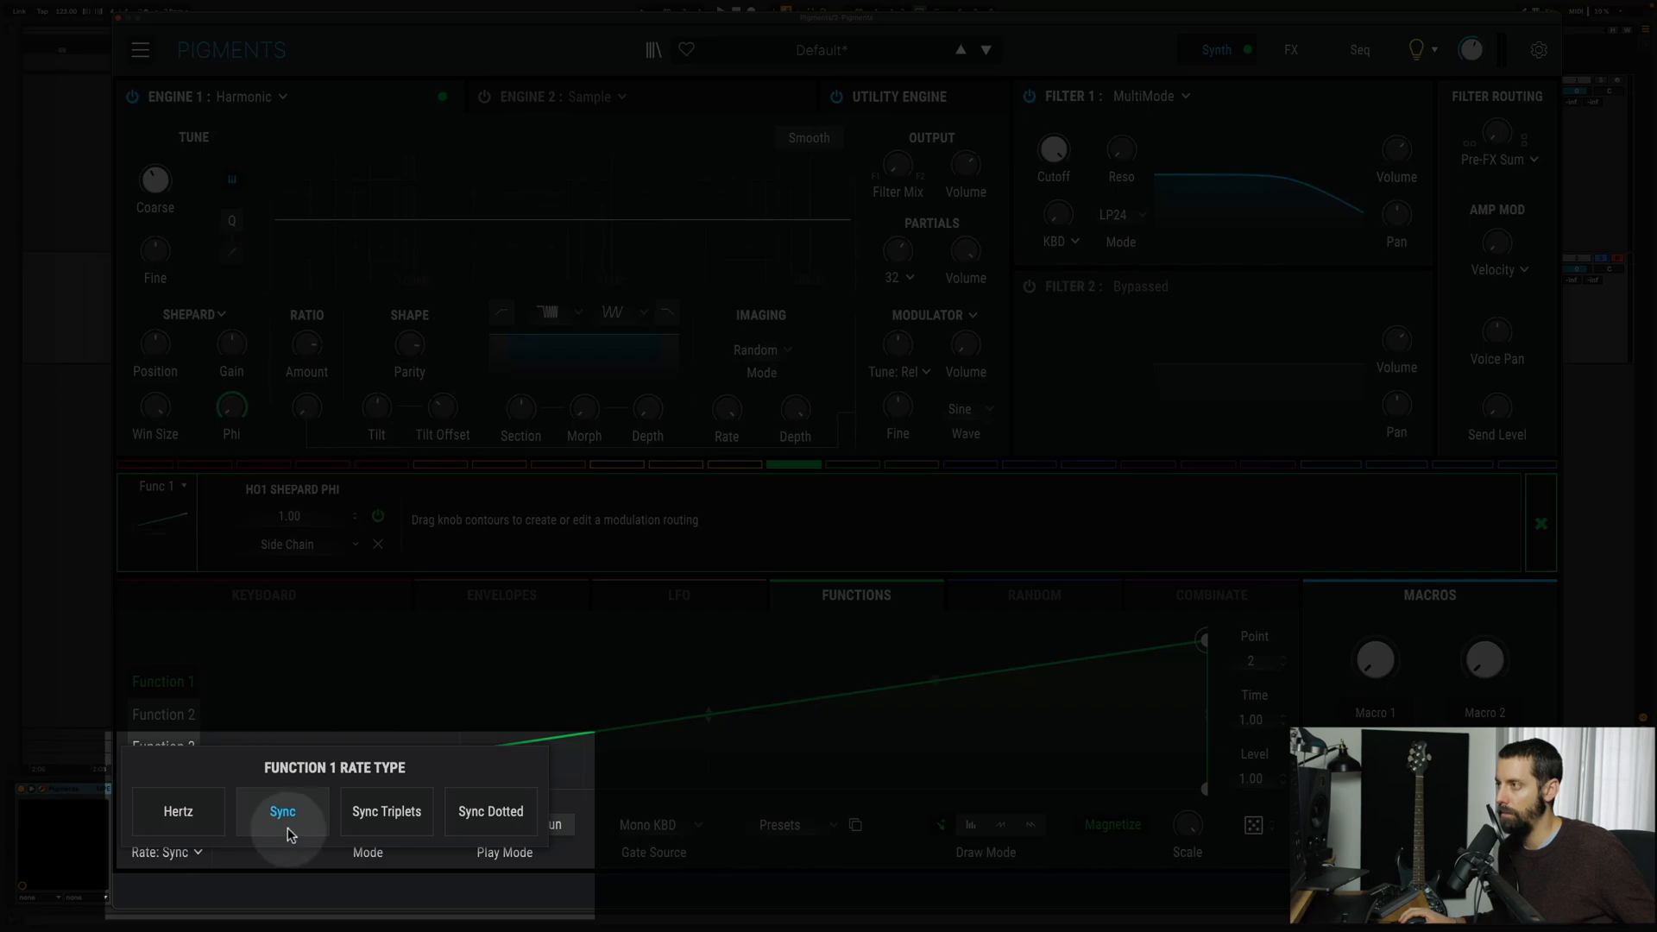
{"action": "left_click", "coordinate": [199, 830]}
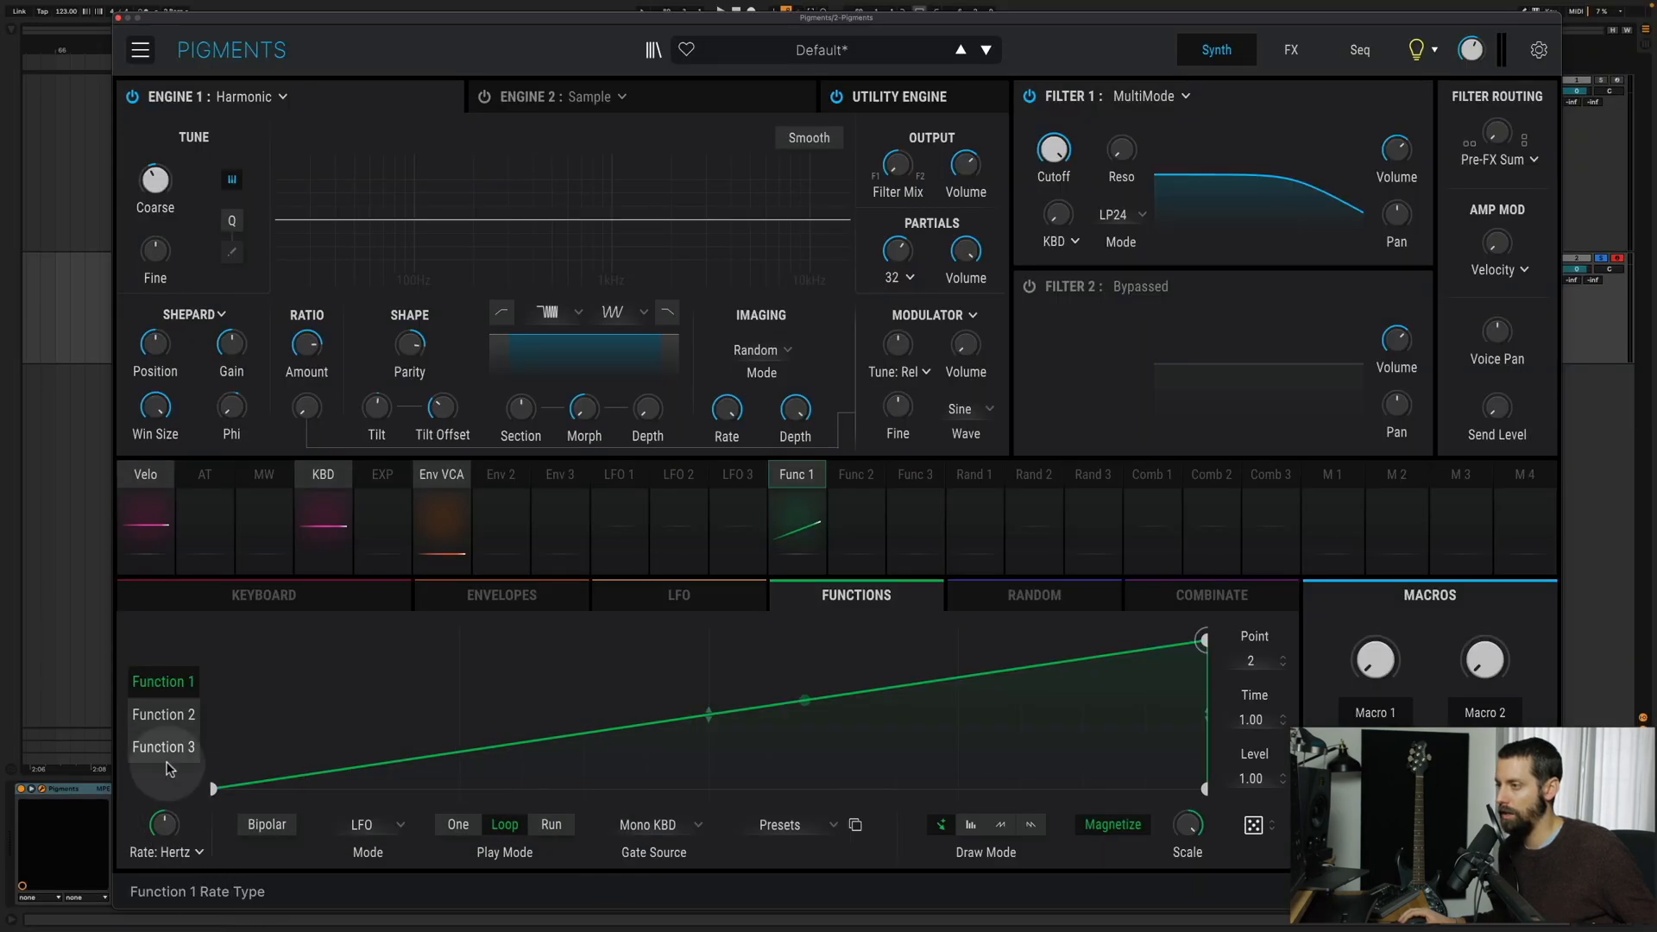
- Lower Function 1's rate so that its ramp cycles more slowly
{"action": "mouse_move", "coordinate": [167, 825]}
{"action": "left_click_drag", "start_coordinate": [164, 821], "coordinate": [170, 861]}
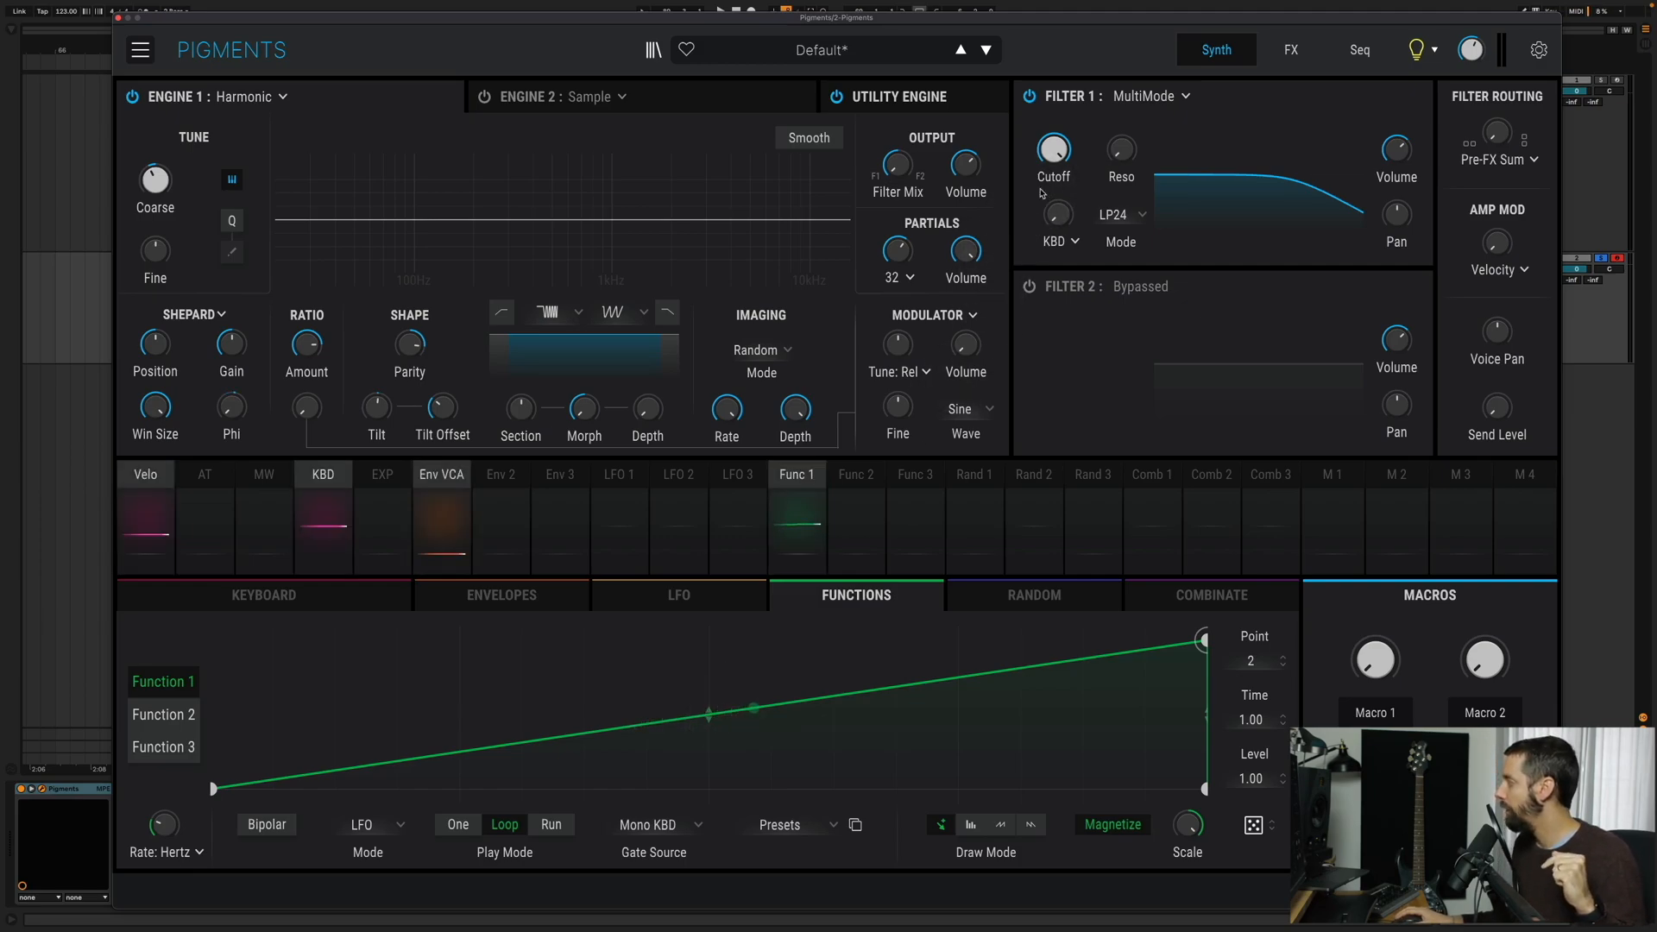
- Lower Filter 1's cutoff to about 2900 Hz and set its filter mode to LP12
{"action": "mouse_move", "coordinate": [1051, 152]}
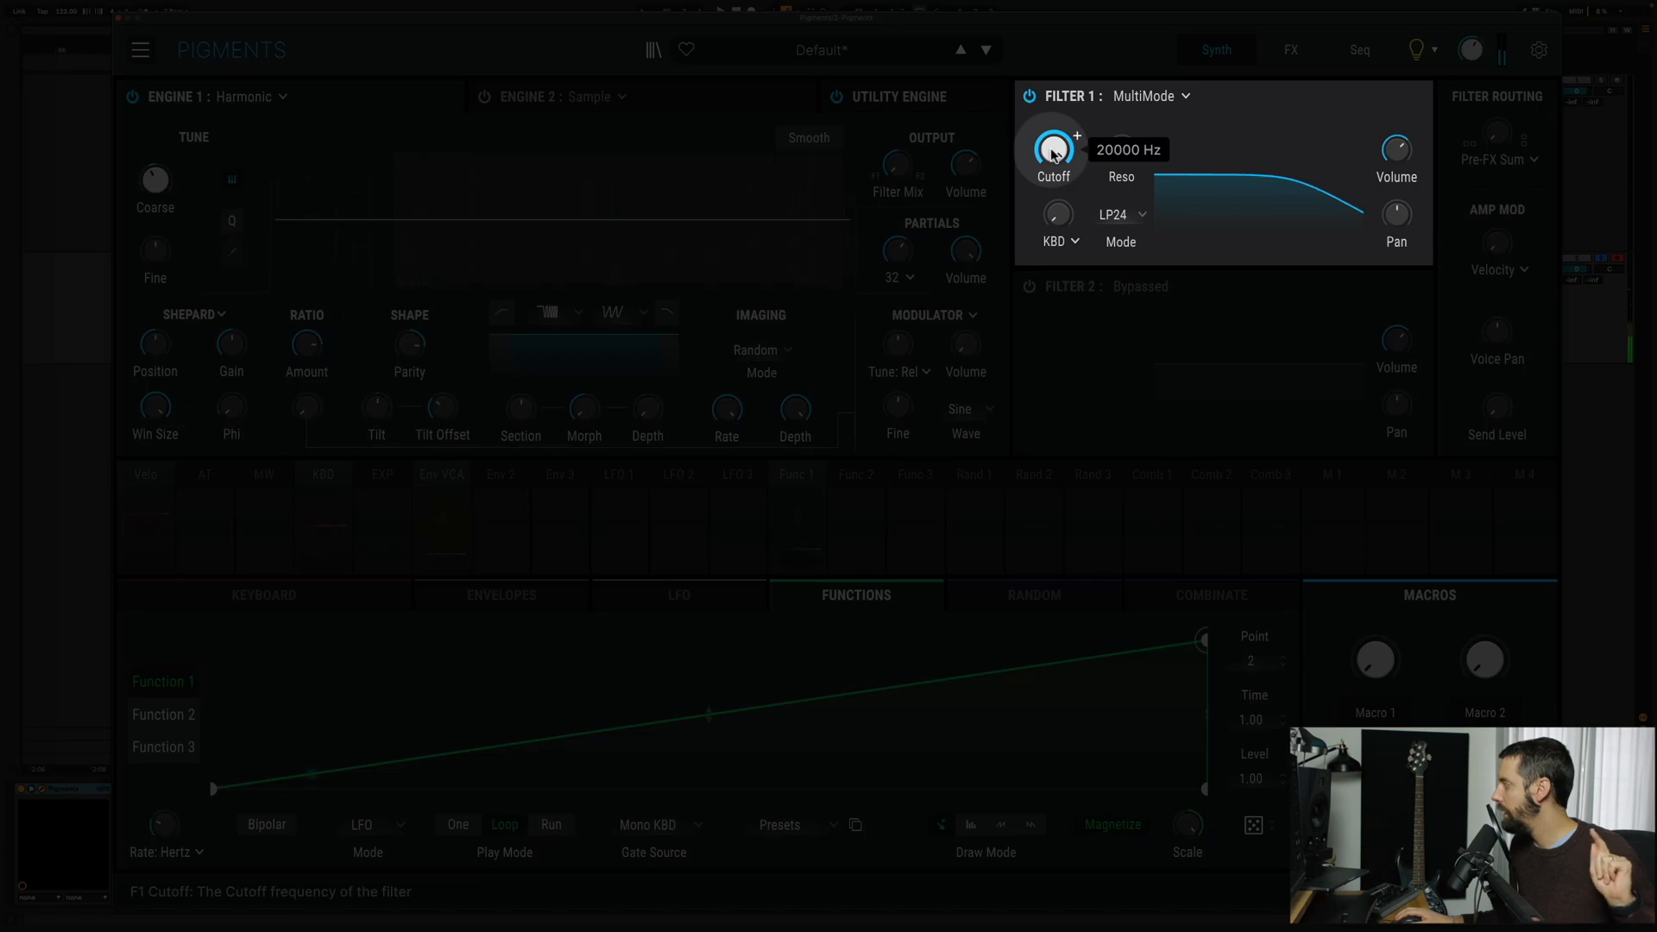
{"action": "left_click_drag", "start_coordinate": [1056, 153], "coordinate": [1062, 193]}
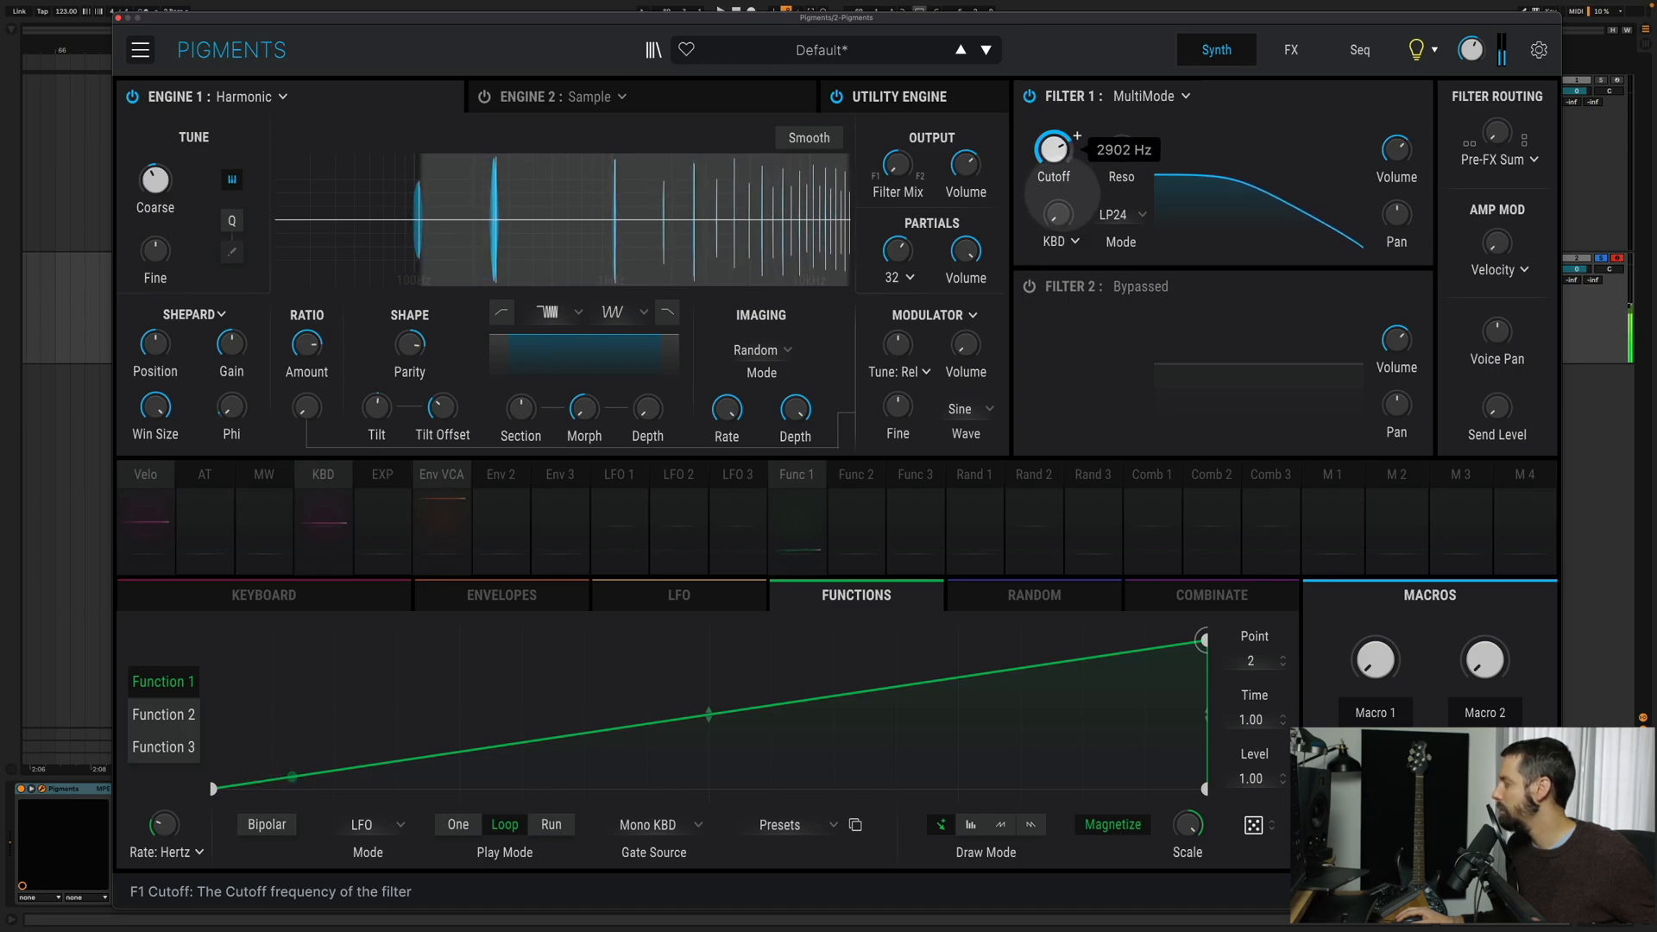
{"action": "left_click", "coordinate": [1120, 215]}
{"action": "left_click", "coordinate": [1087, 284]}
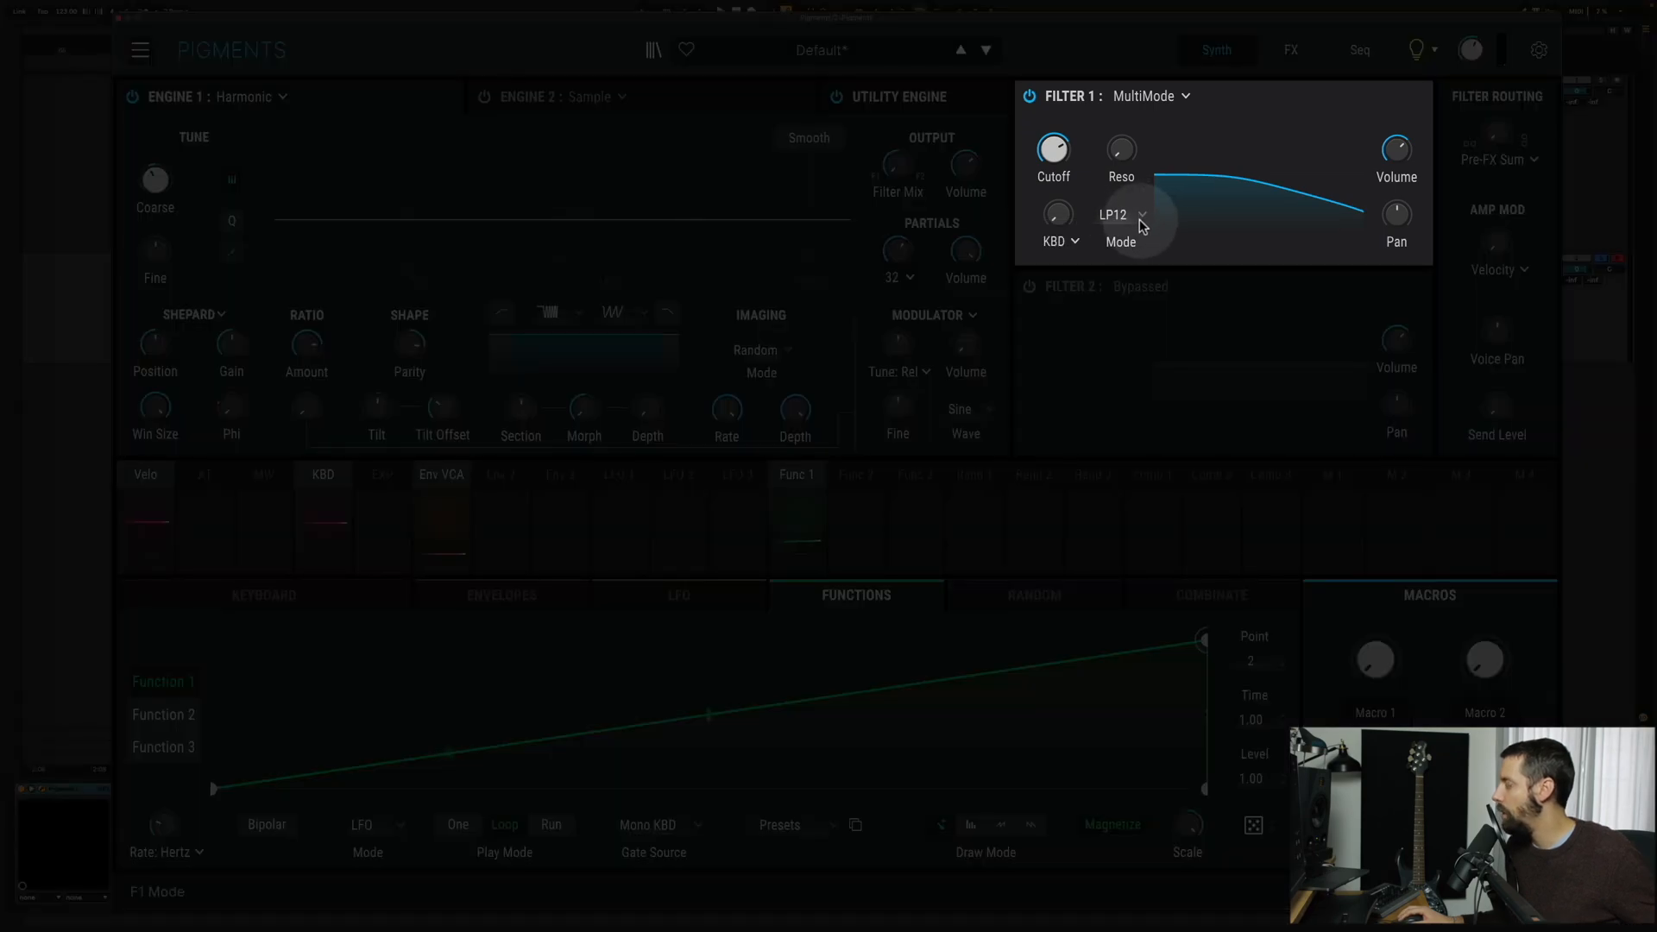
- Raise Filter 1's resonance slightly, and bypass and re-enable the filter to compare the sound
{"action": "left_click_drag", "start_coordinate": [1122, 153], "coordinate": [1112, 114]}
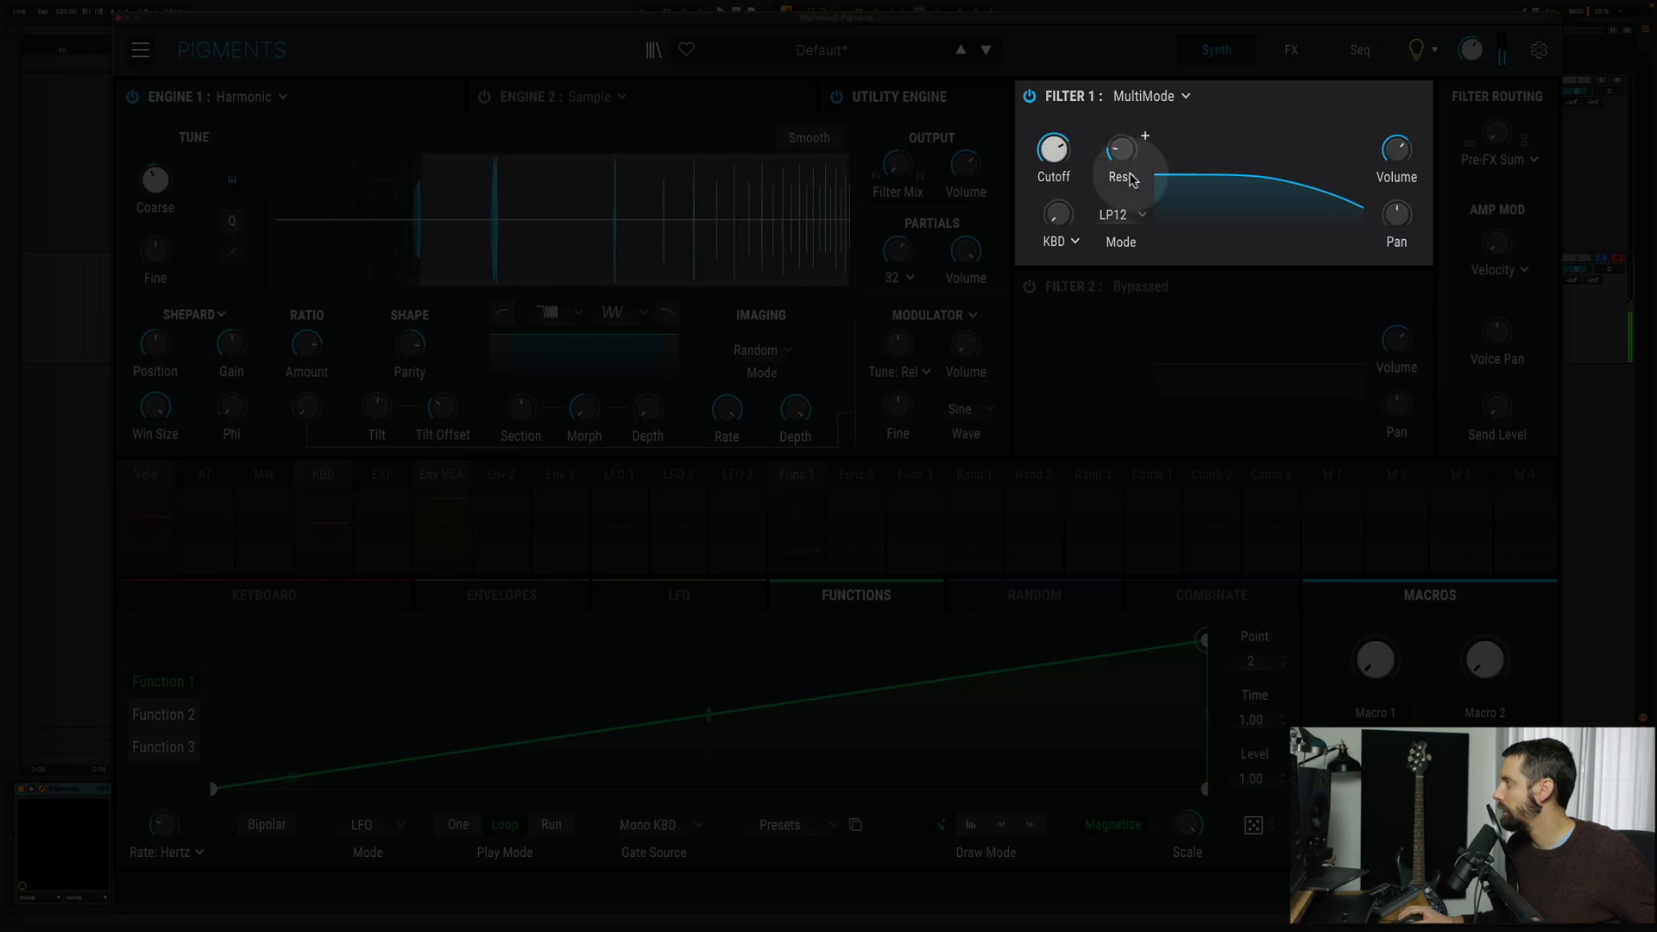
{"action": "left_click", "coordinate": [1030, 98]}
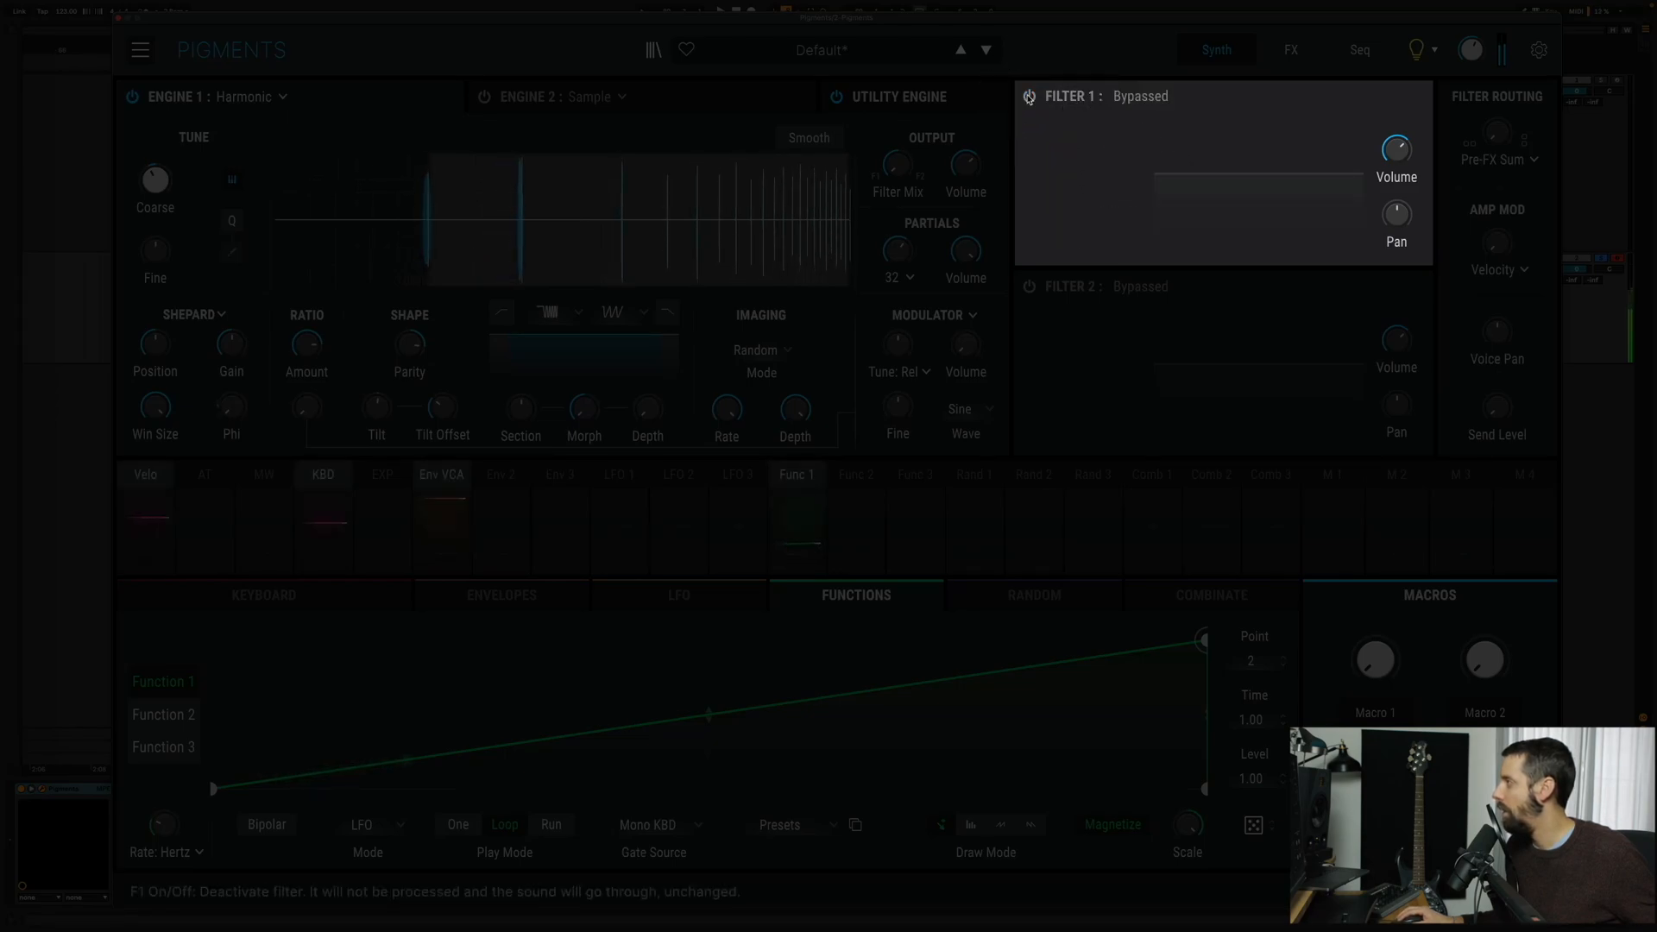
{"action": "left_click", "coordinate": [1030, 98]}
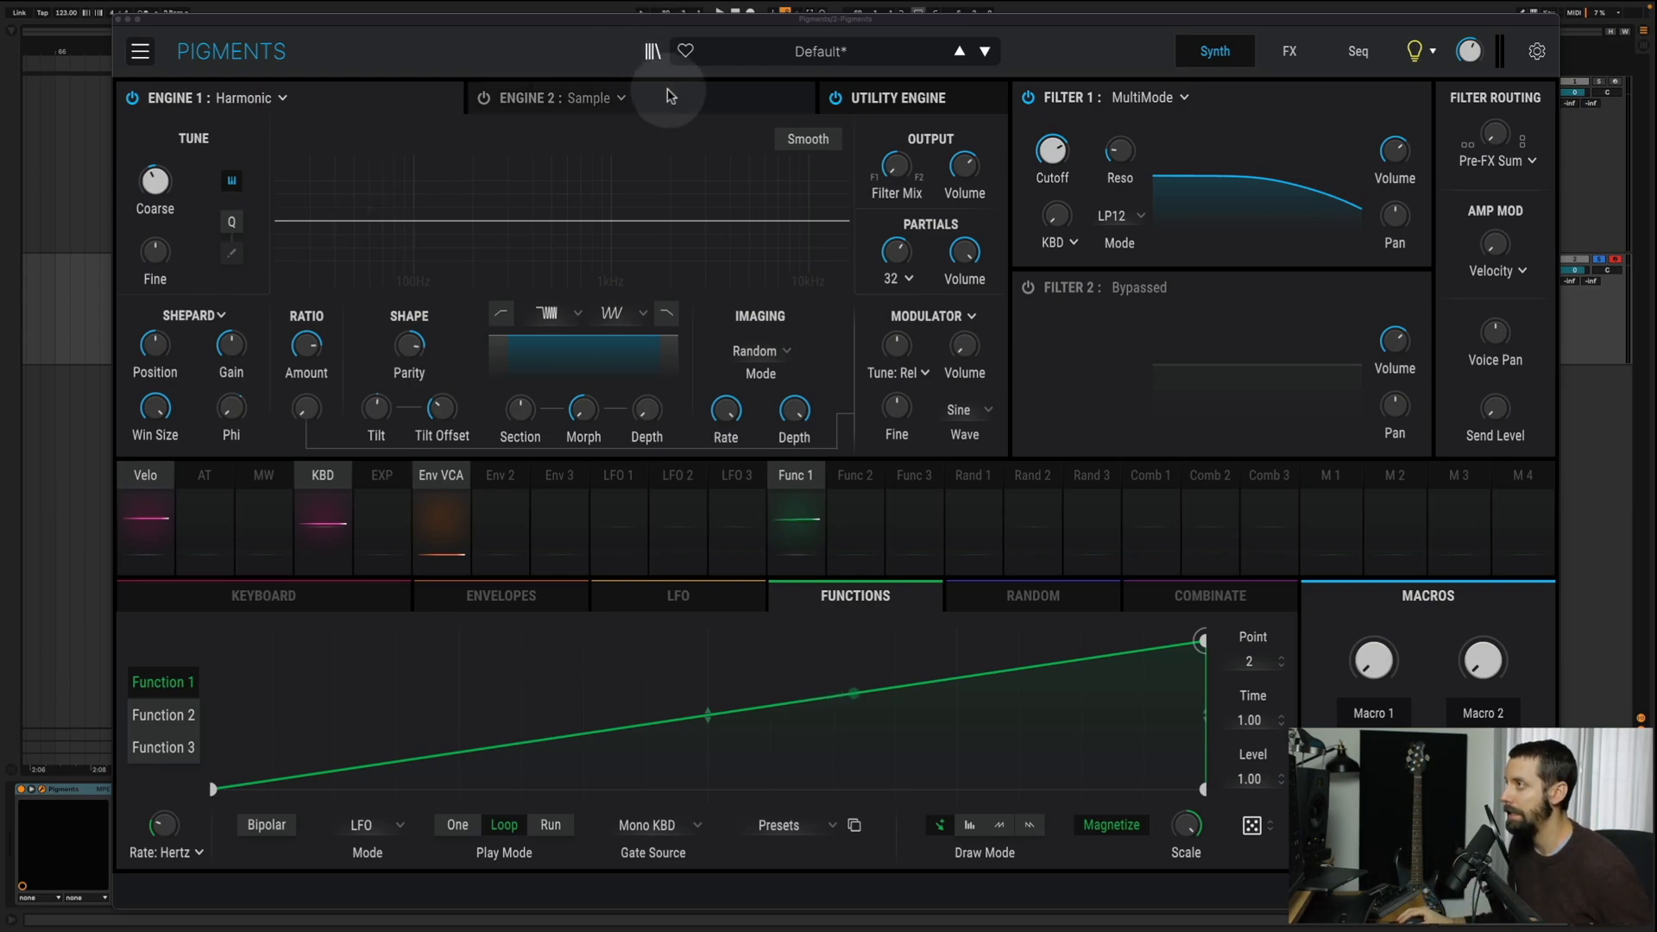
- Enable Engine 2 with the Harmonic engine type and set its partial modulation mode to Shepard
{"action": "left_click", "coordinate": [484, 97]}
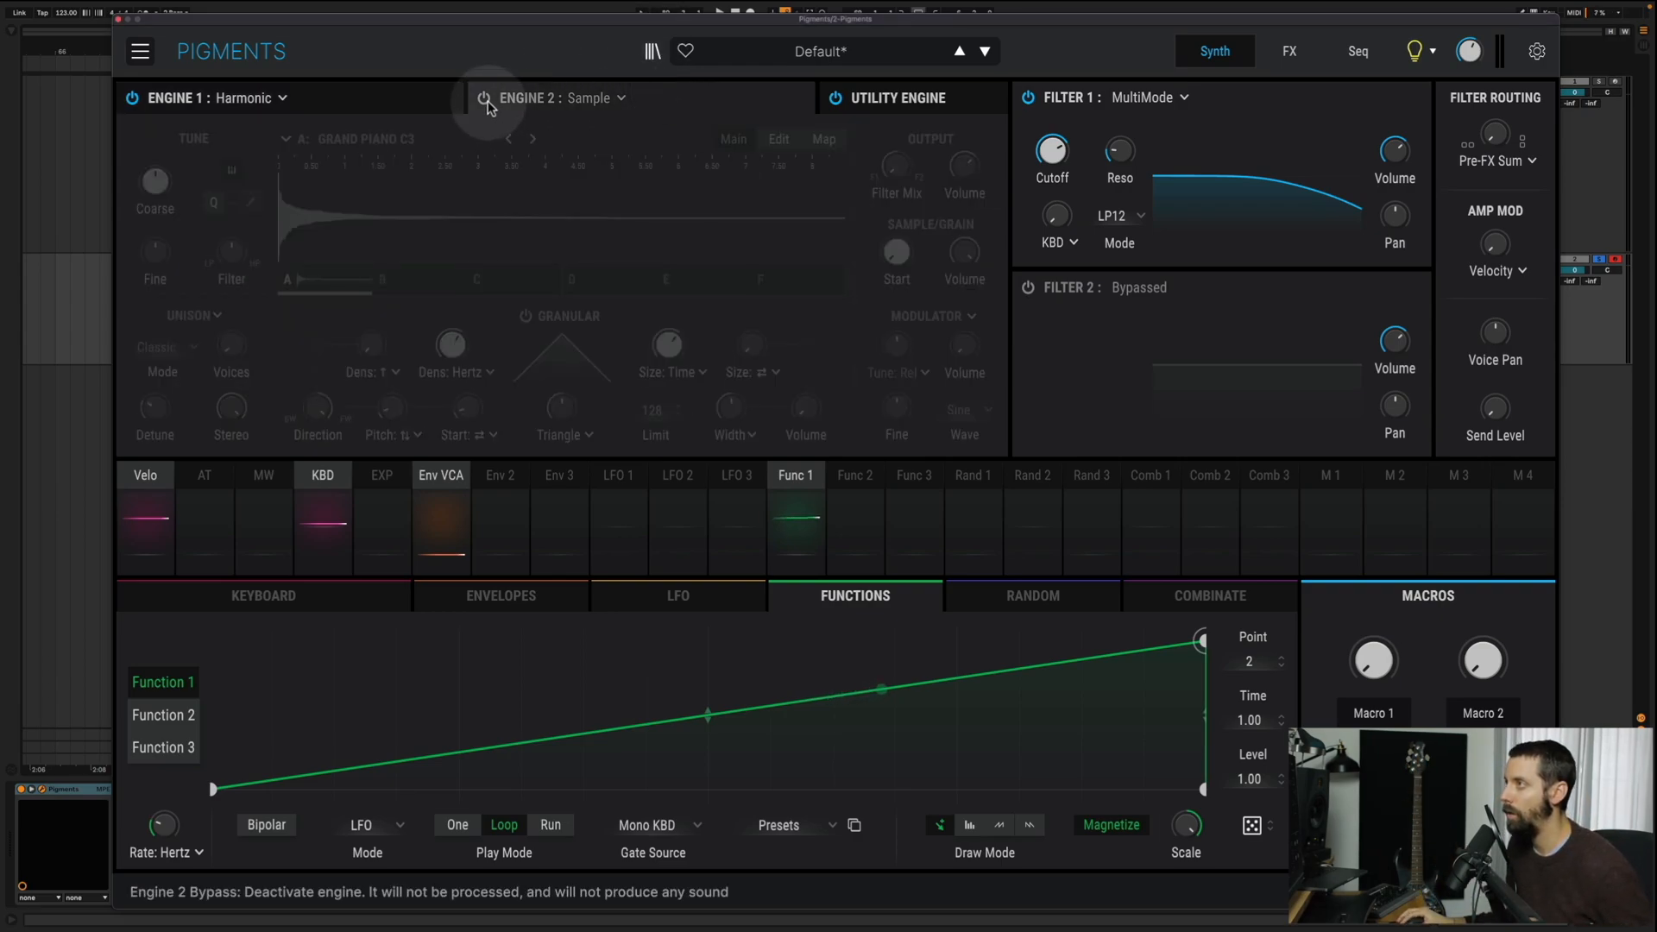
{"action": "left_click", "coordinate": [607, 102]}
{"action": "left_click", "coordinate": [784, 179]}
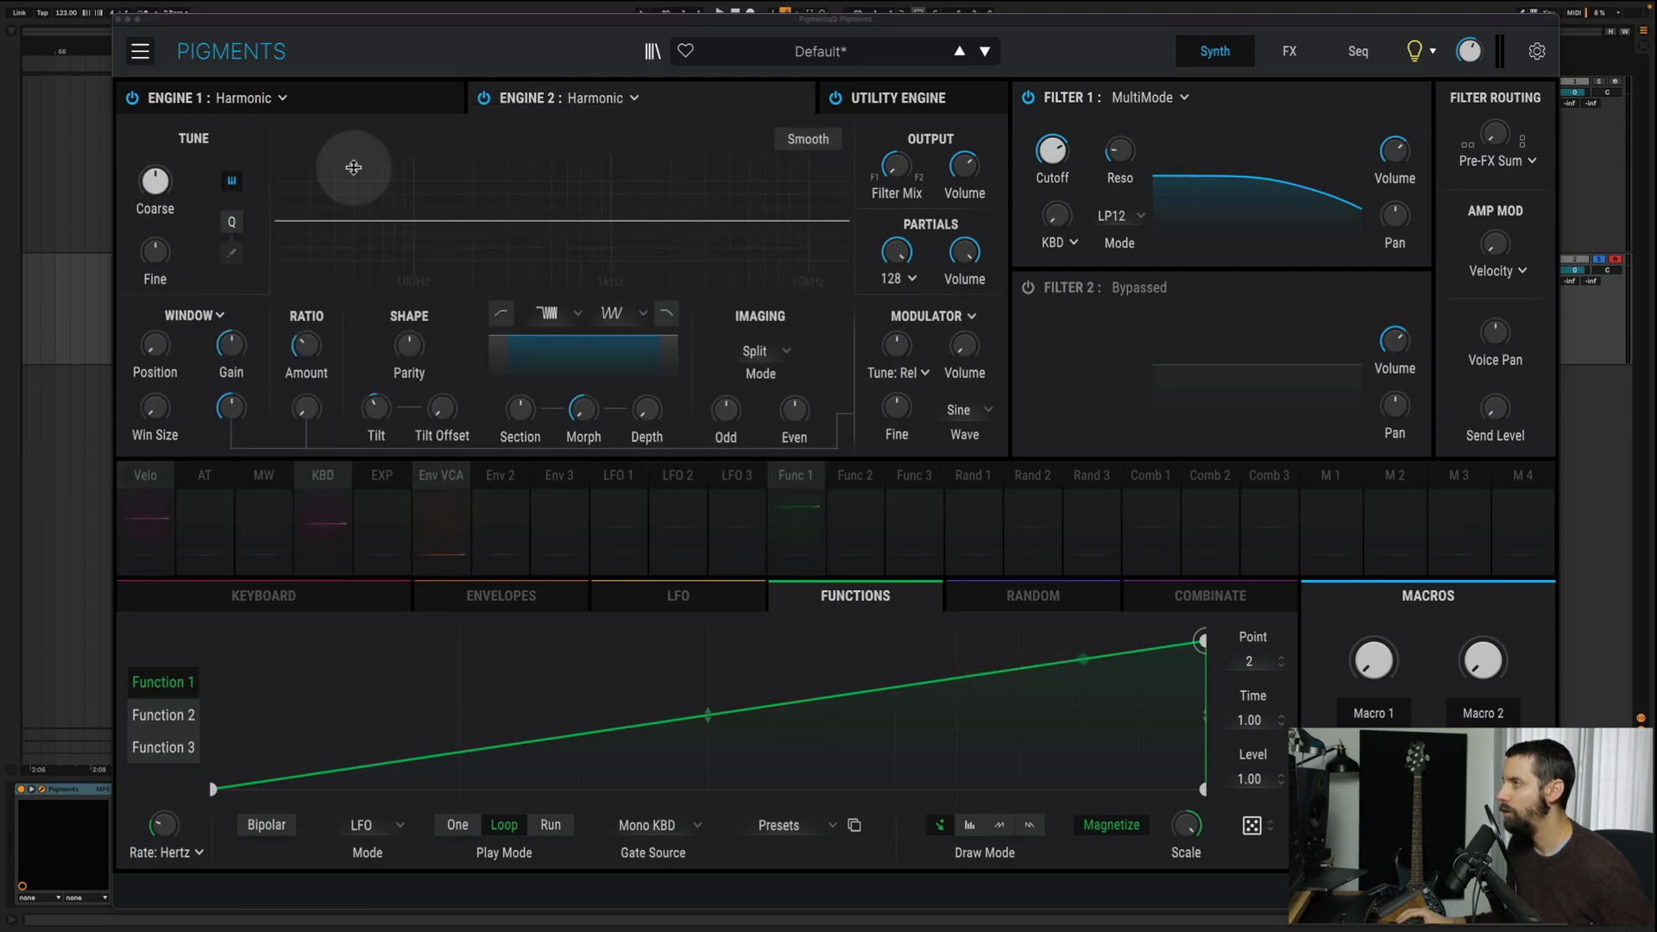
{"action": "mouse_move", "coordinate": [175, 189]}
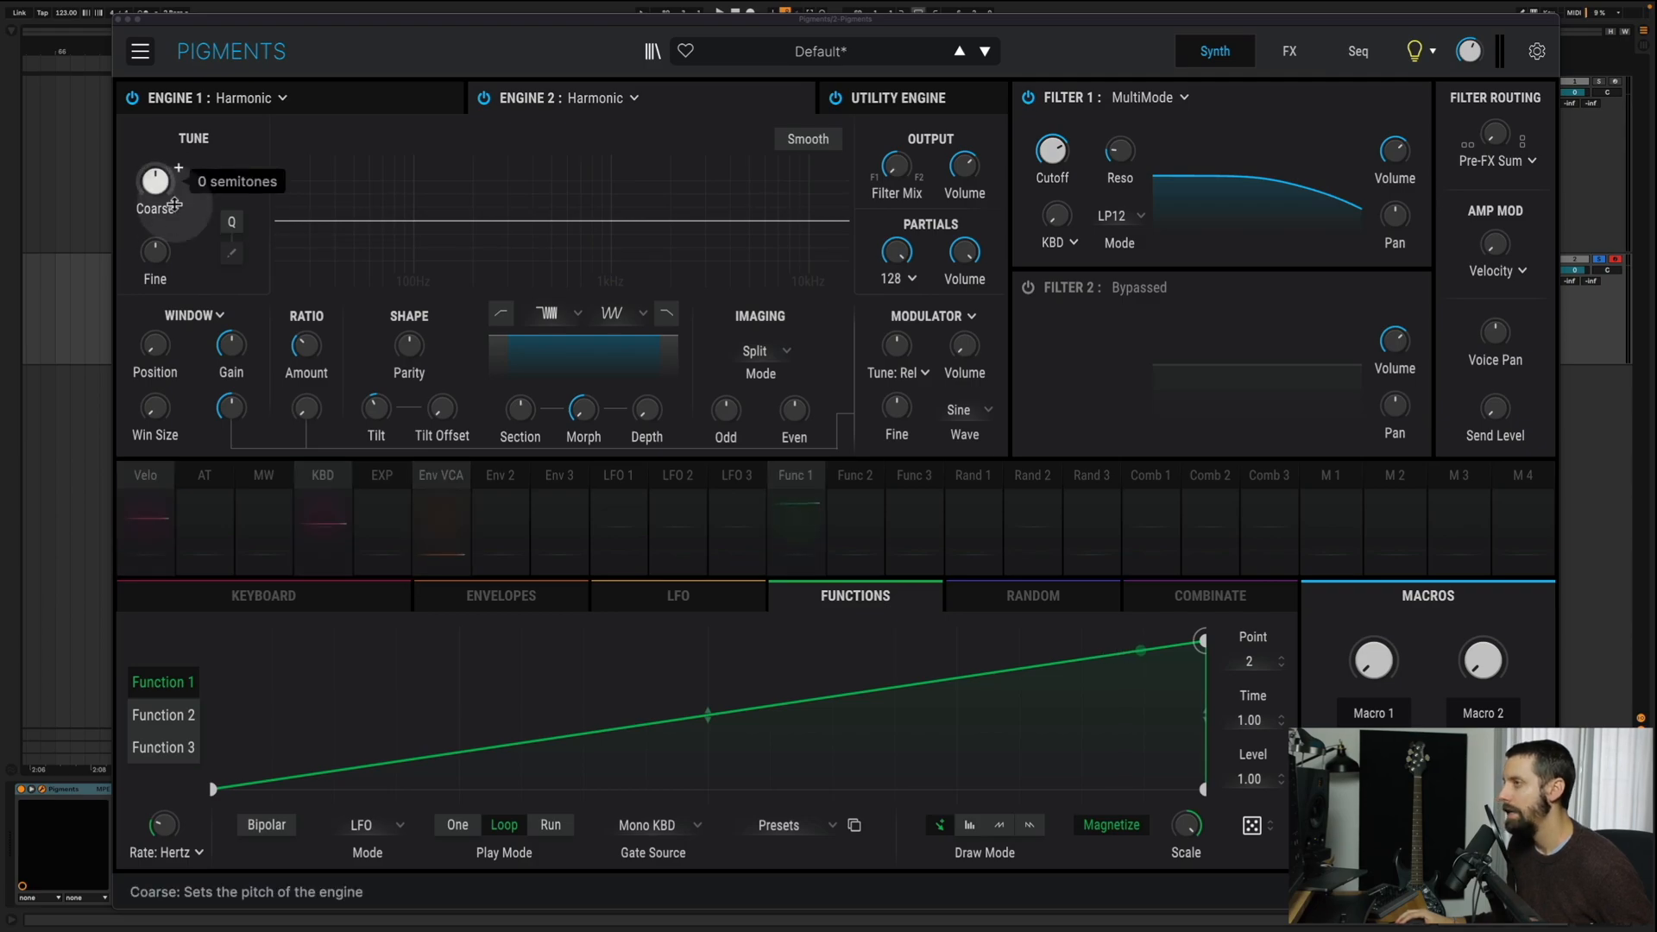
{"action": "left_click", "coordinate": [206, 317]}
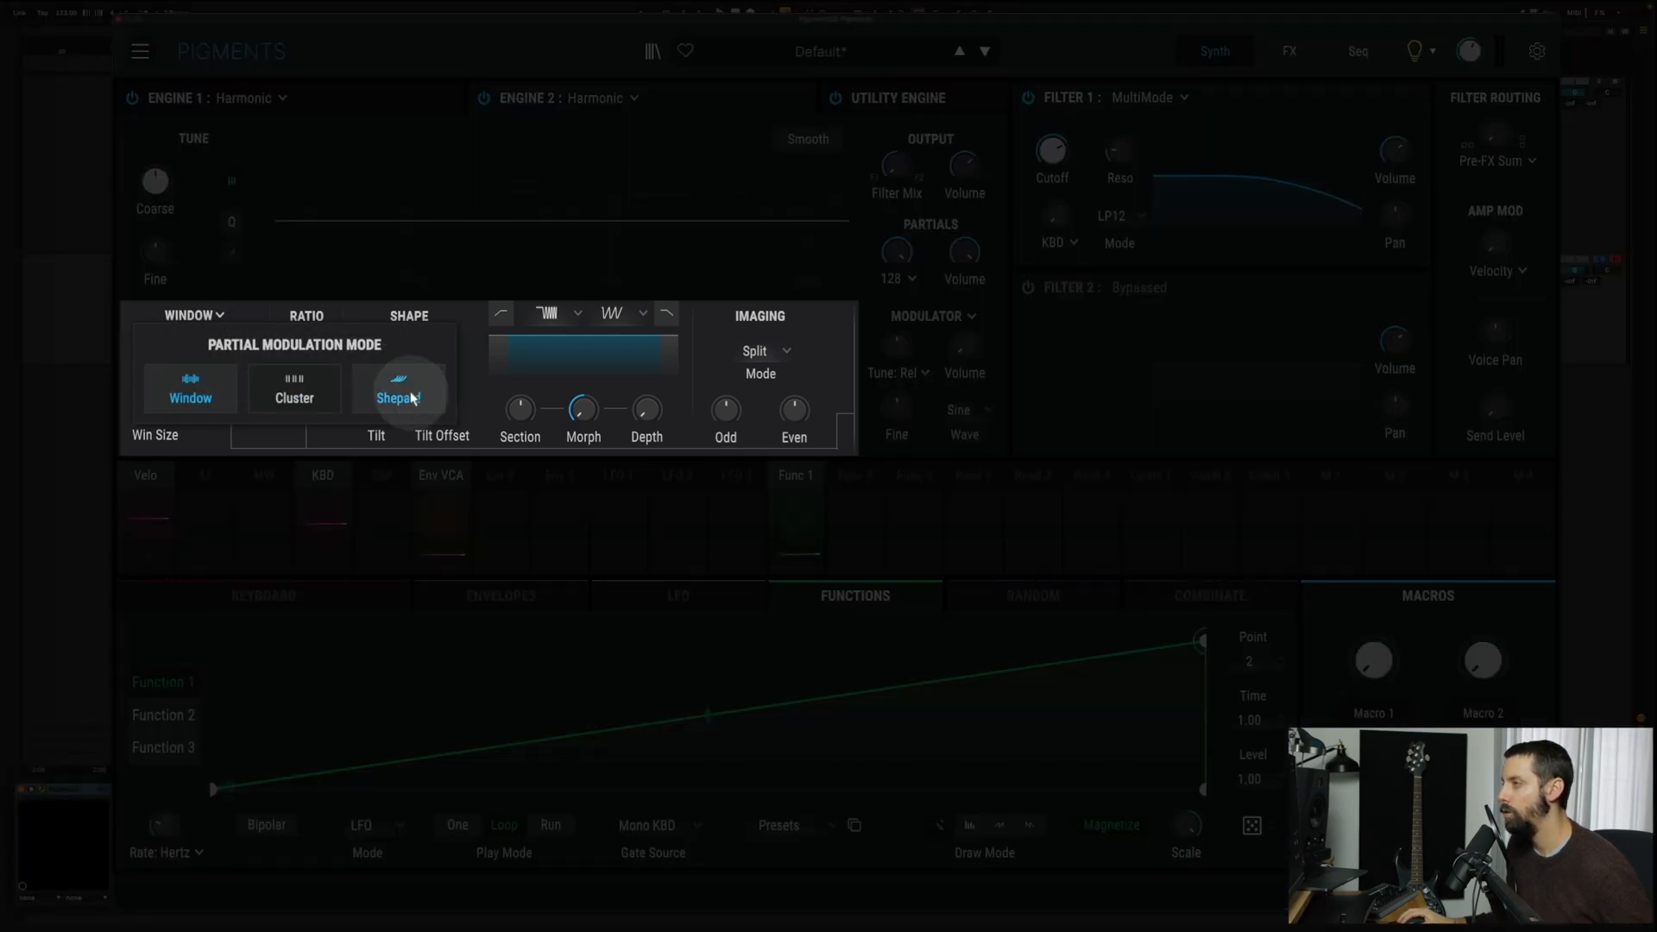
{"action": "left_click", "coordinate": [412, 398]}
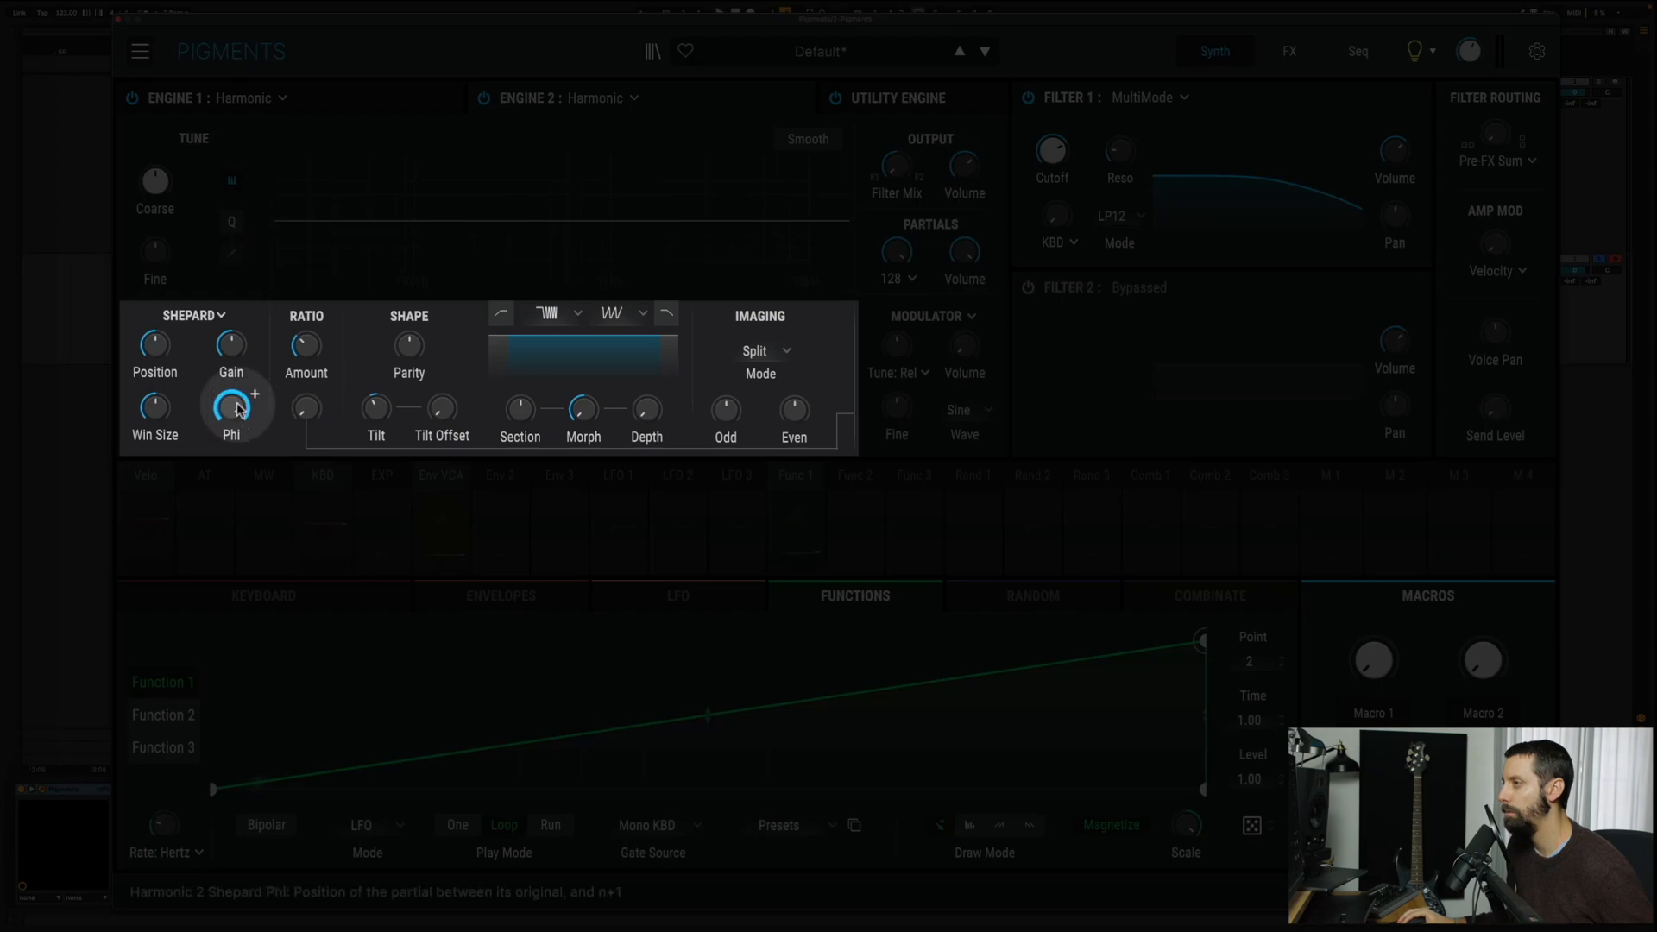
- Set Engine 2's Shepard window size to maximum, Phi to minimum and ratio amount to 4.00
{"action": "mouse_move", "coordinate": [177, 396]}
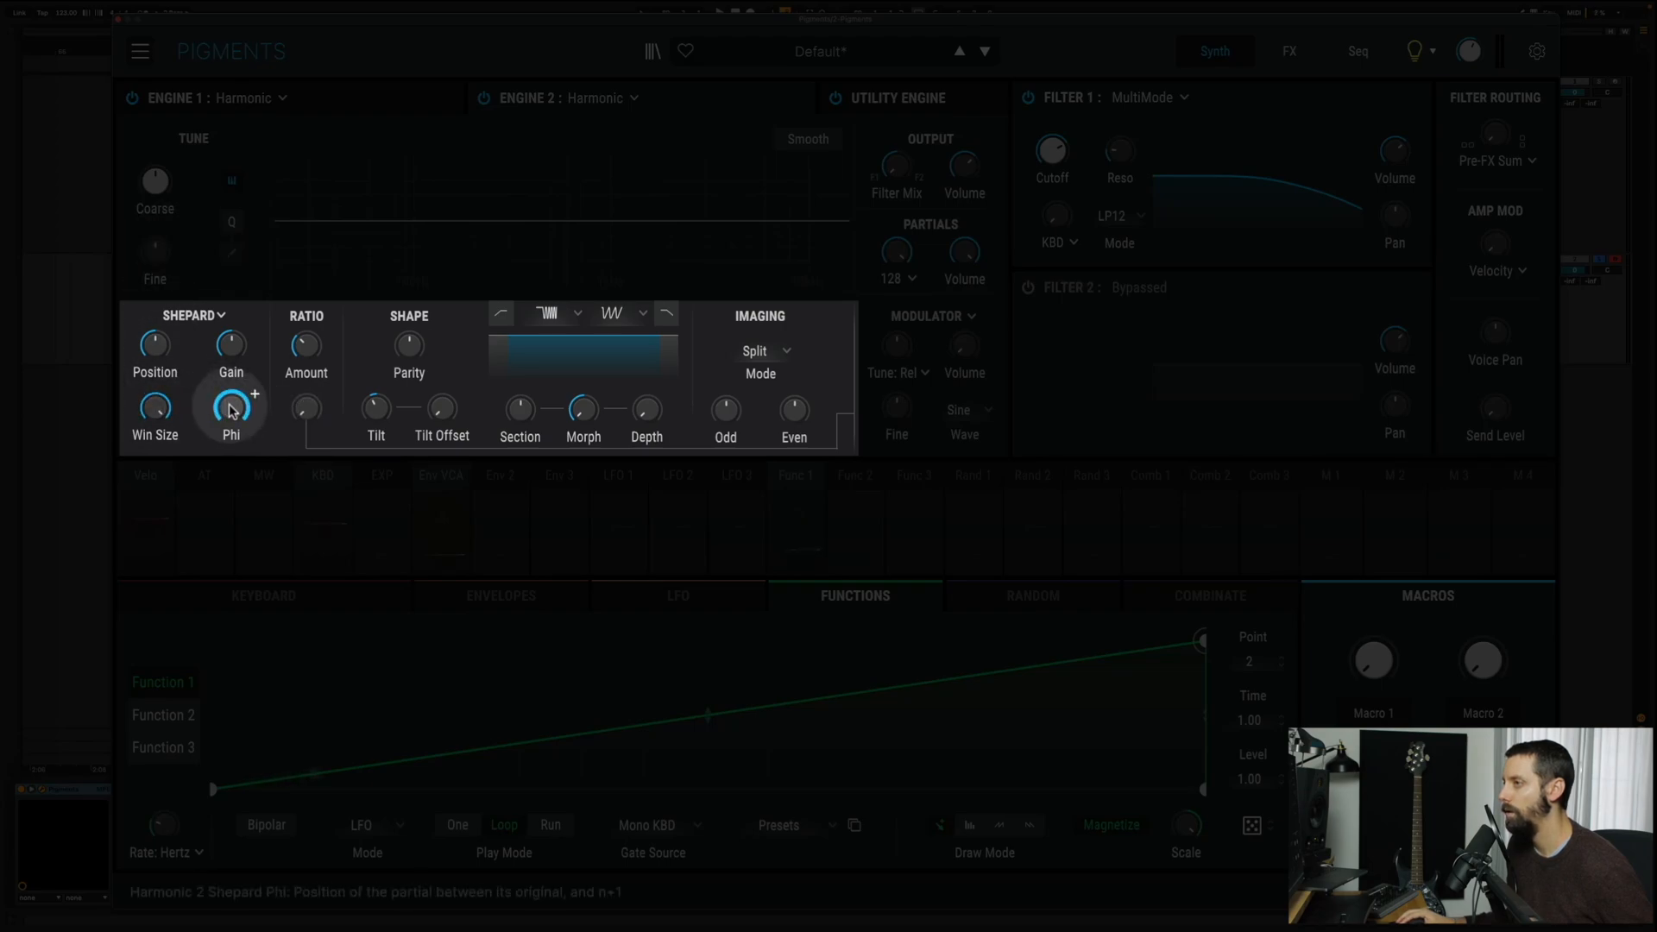
{"action": "mouse_move", "coordinate": [254, 394]}
{"action": "left_click_drag", "start_coordinate": [243, 541], "coordinate": [256, 579]}
{"action": "left_click_drag", "start_coordinate": [306, 346], "coordinate": [314, 272]}
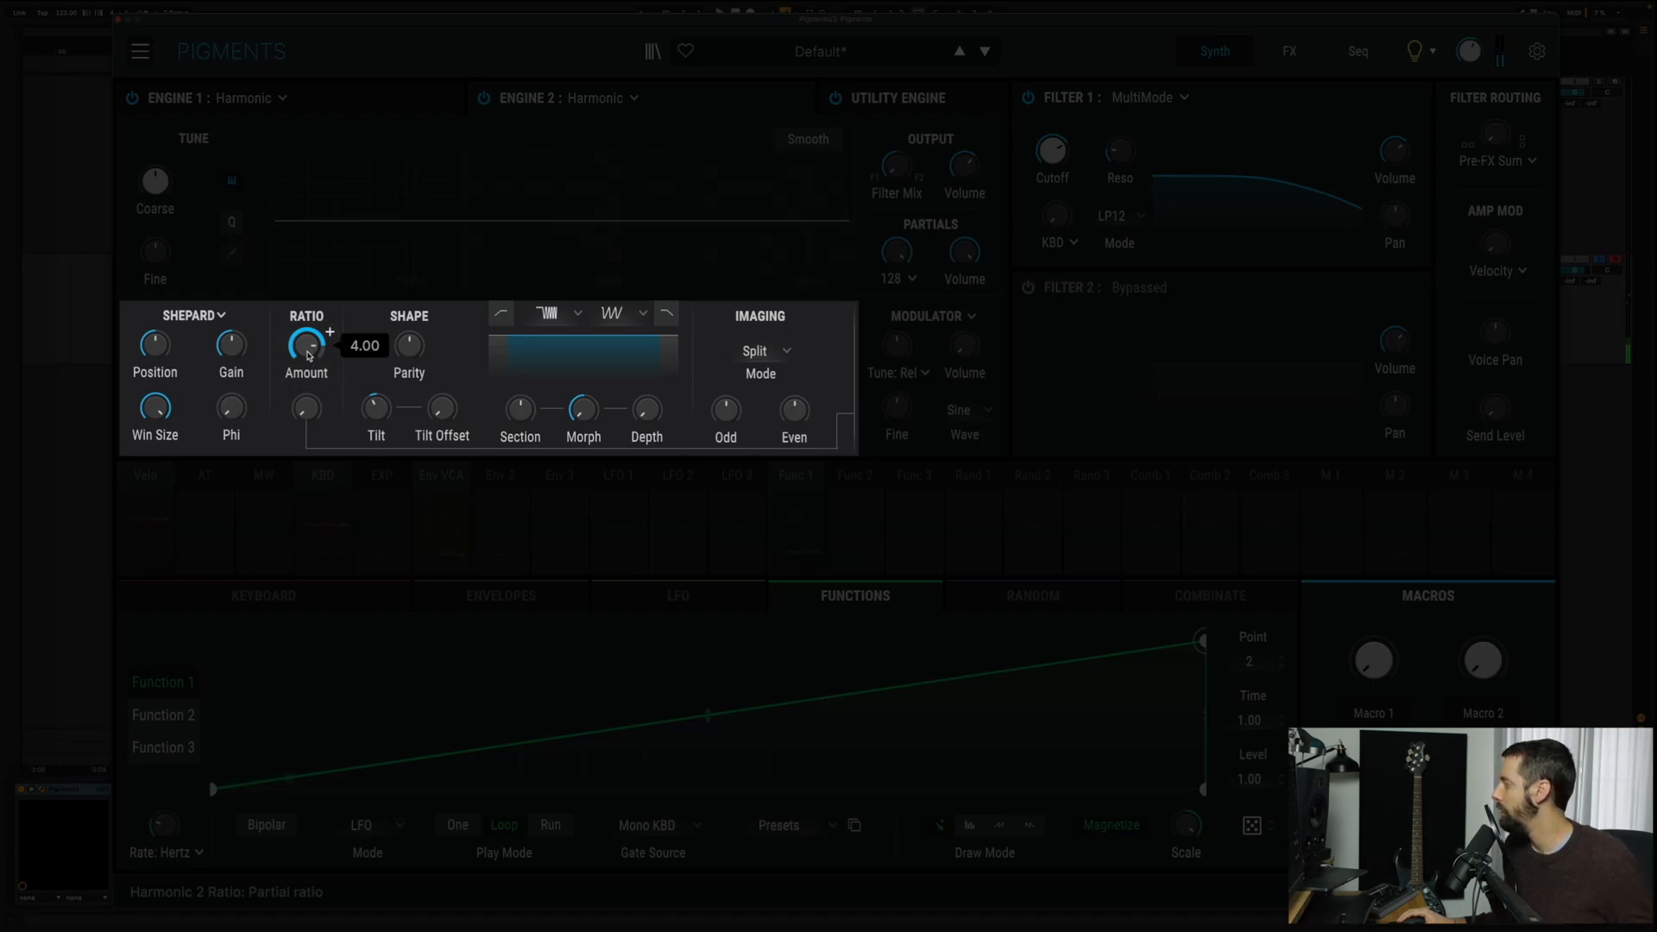
- Switch Engine 2's imaging to Random with a moderate rate and raised depth, and reduce its partials to about 11.5
{"action": "left_click", "coordinate": [758, 354]}
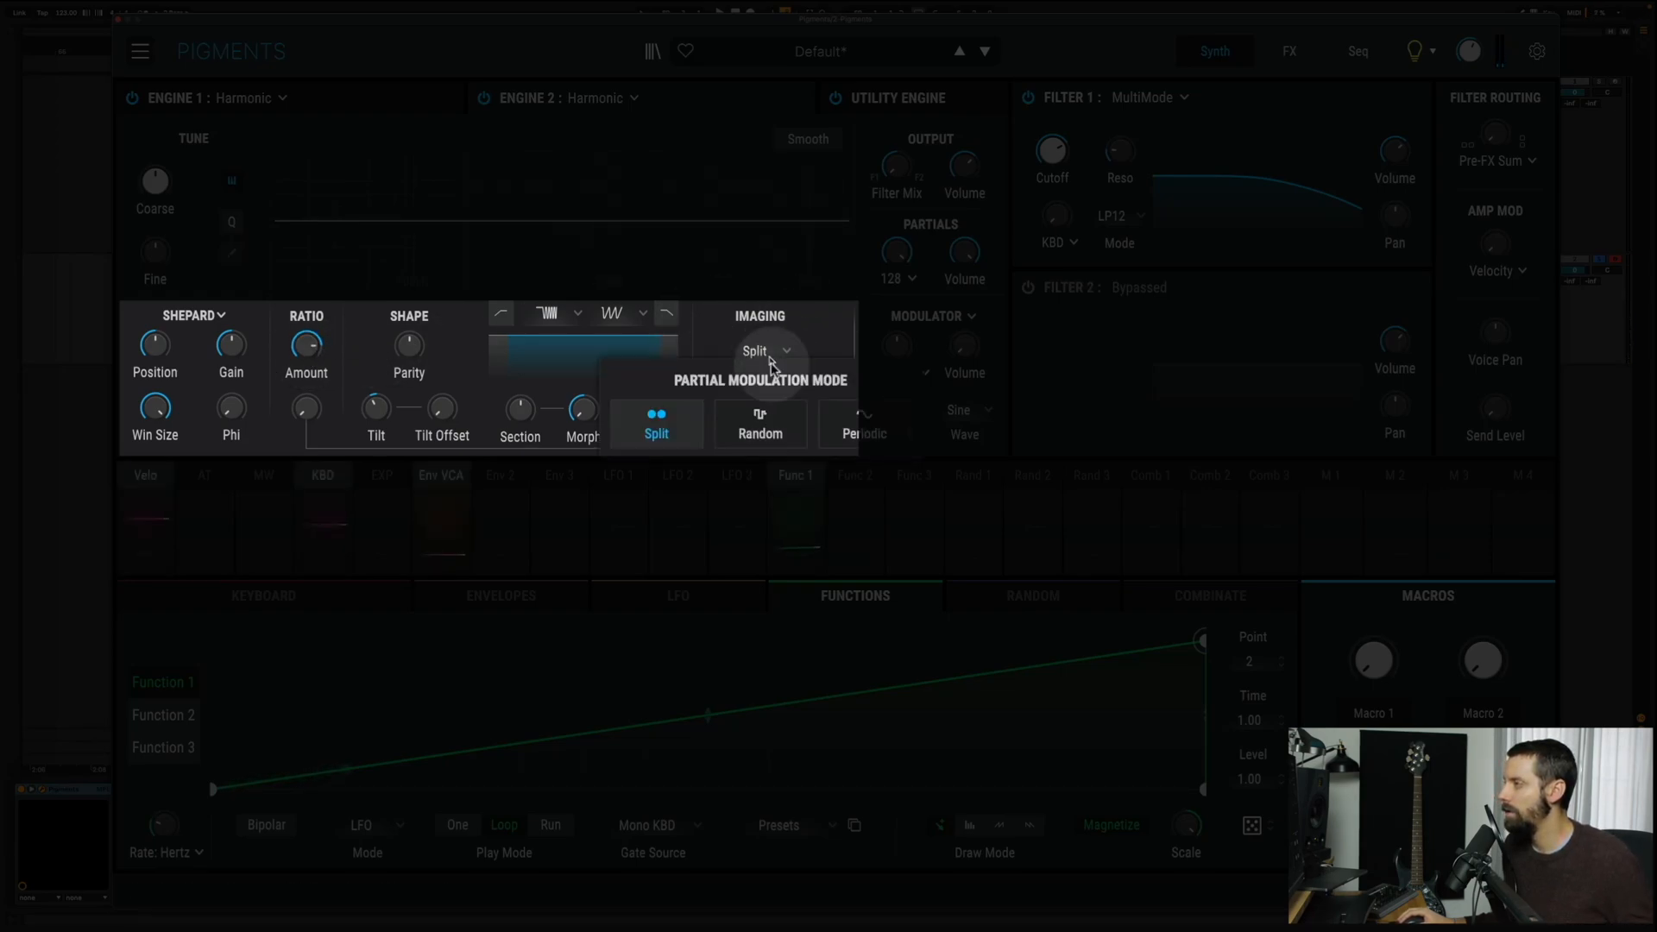
{"action": "left_click", "coordinate": [759, 423]}
{"action": "left_click_drag", "start_coordinate": [727, 413], "coordinate": [718, 259]}
{"action": "left_click_drag", "start_coordinate": [798, 415], "coordinate": [807, 281]}
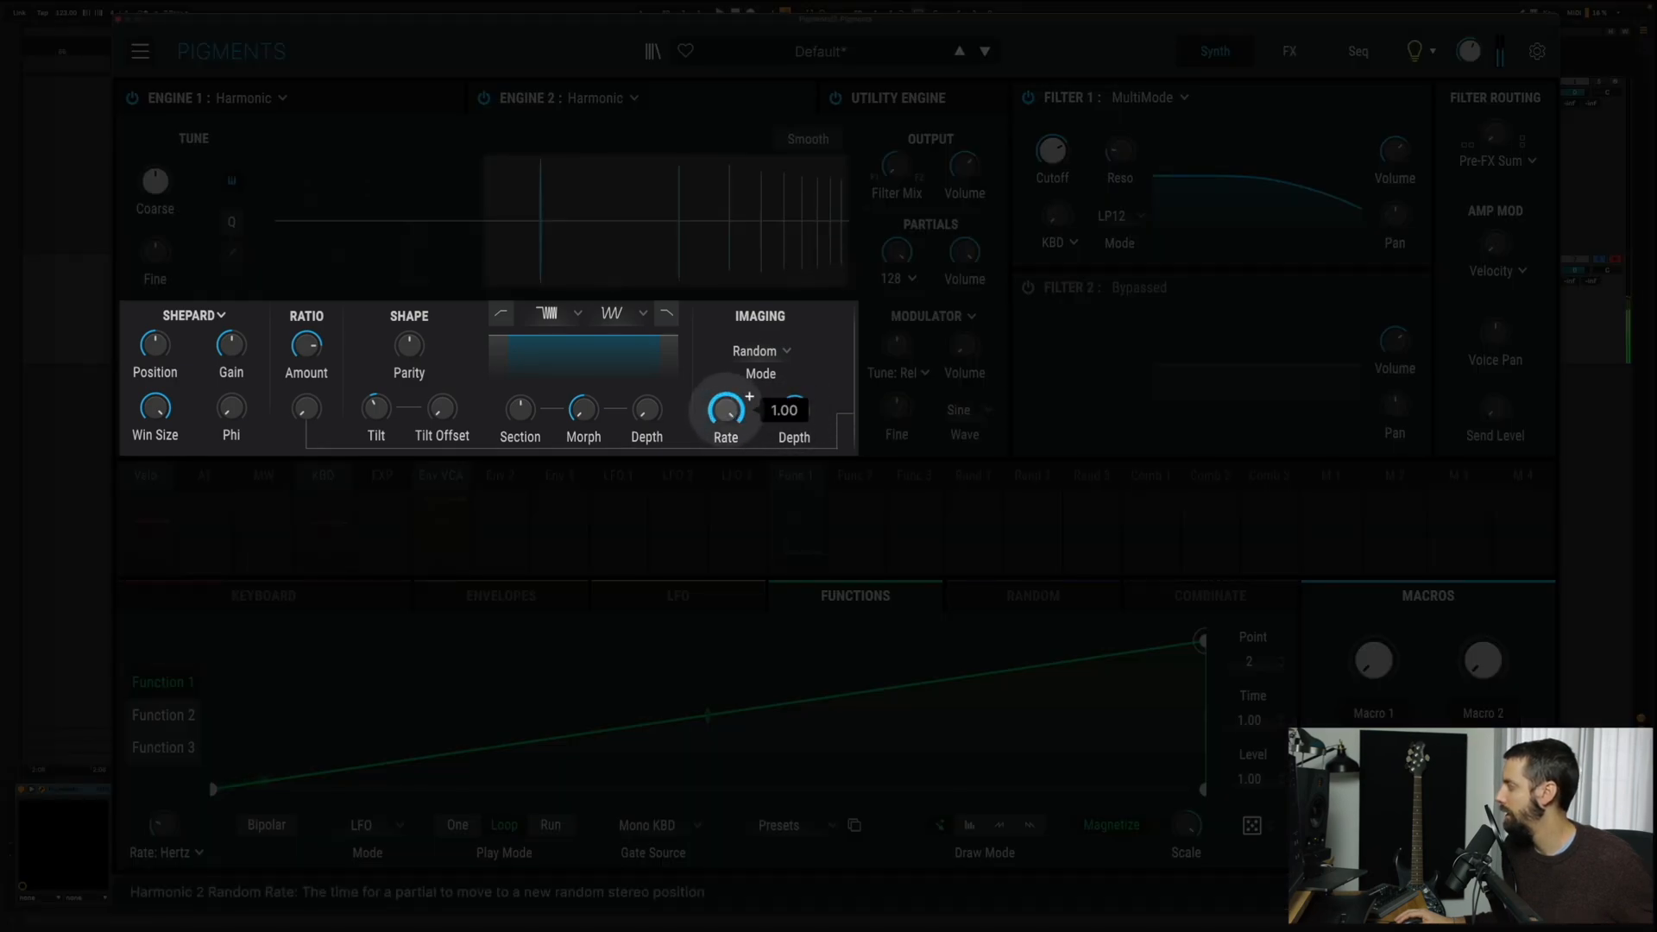
{"action": "left_click_drag", "start_coordinate": [726, 410], "coordinate": [712, 524]}
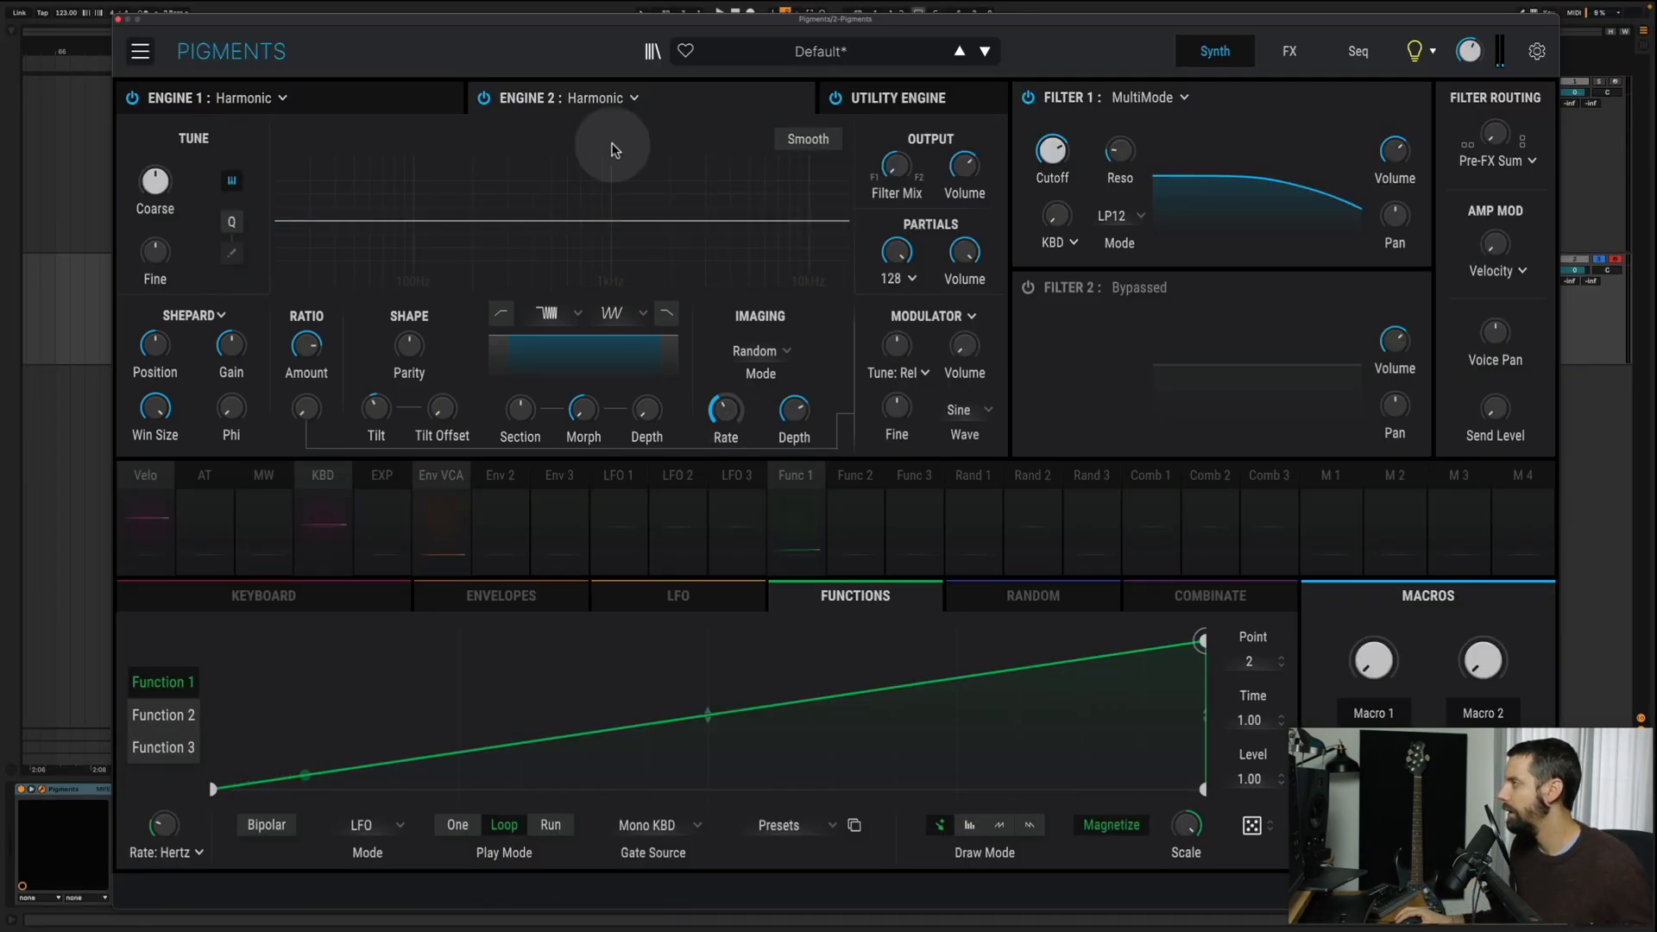
{"action": "left_click_drag", "start_coordinate": [897, 251], "coordinate": [889, 317]}
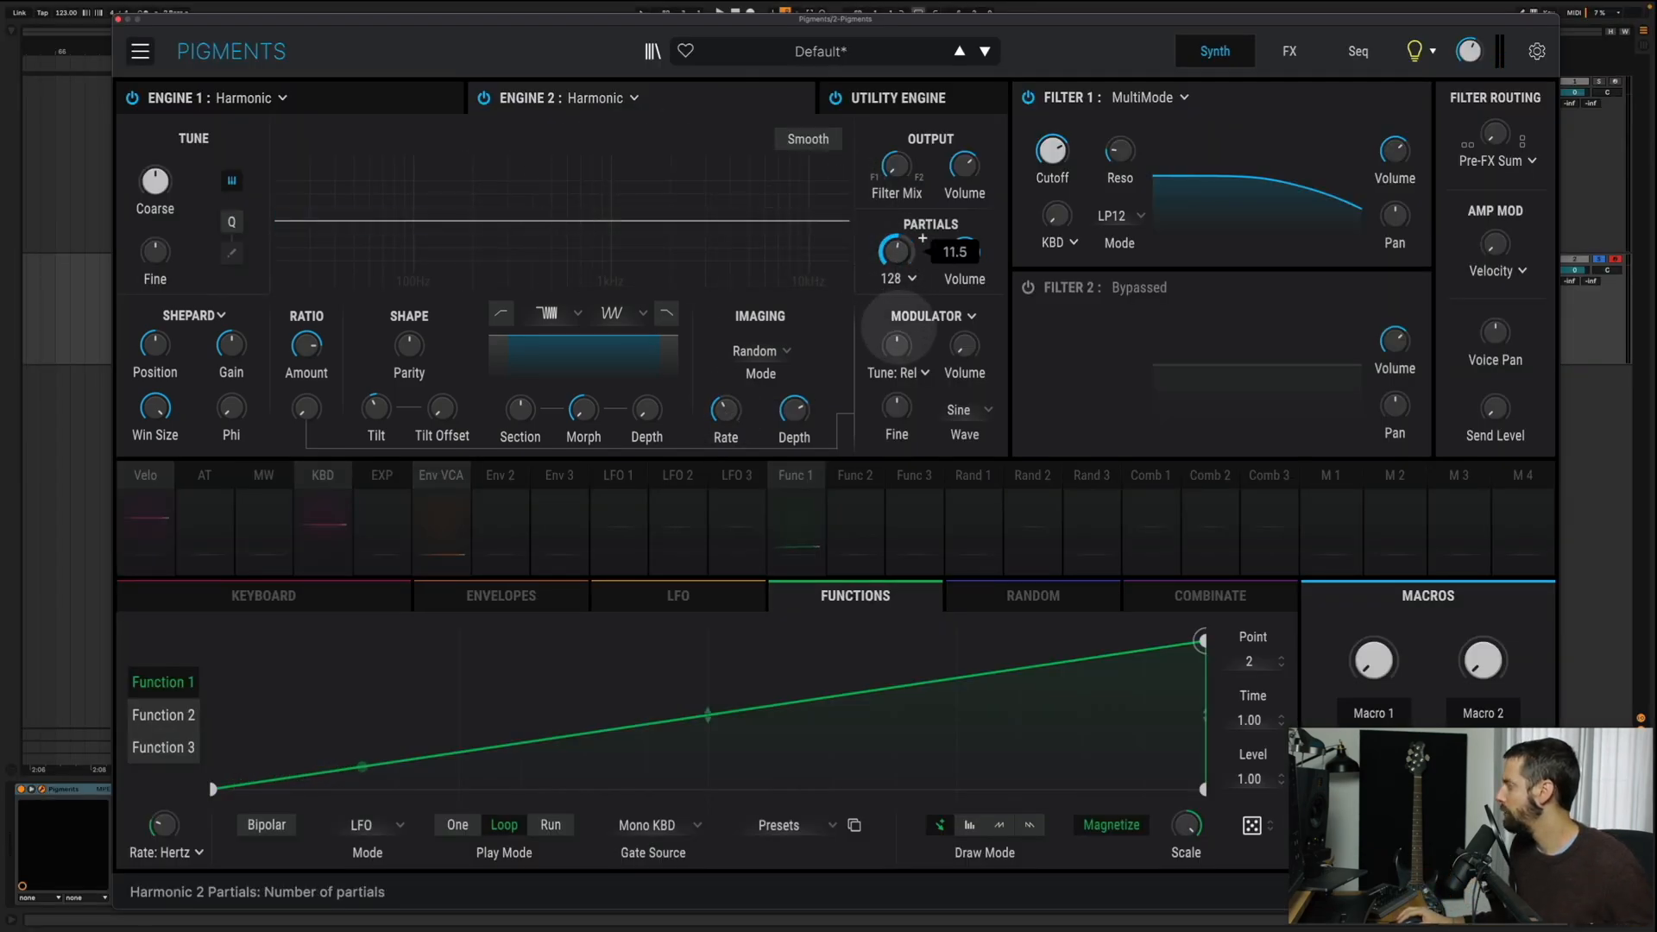
- Assign Func 2 to Engine 2's Shepard Phi with an amount of 1.00 and change Function 2's rate type to Hertz
{"action": "left_click", "coordinate": [855, 475]}
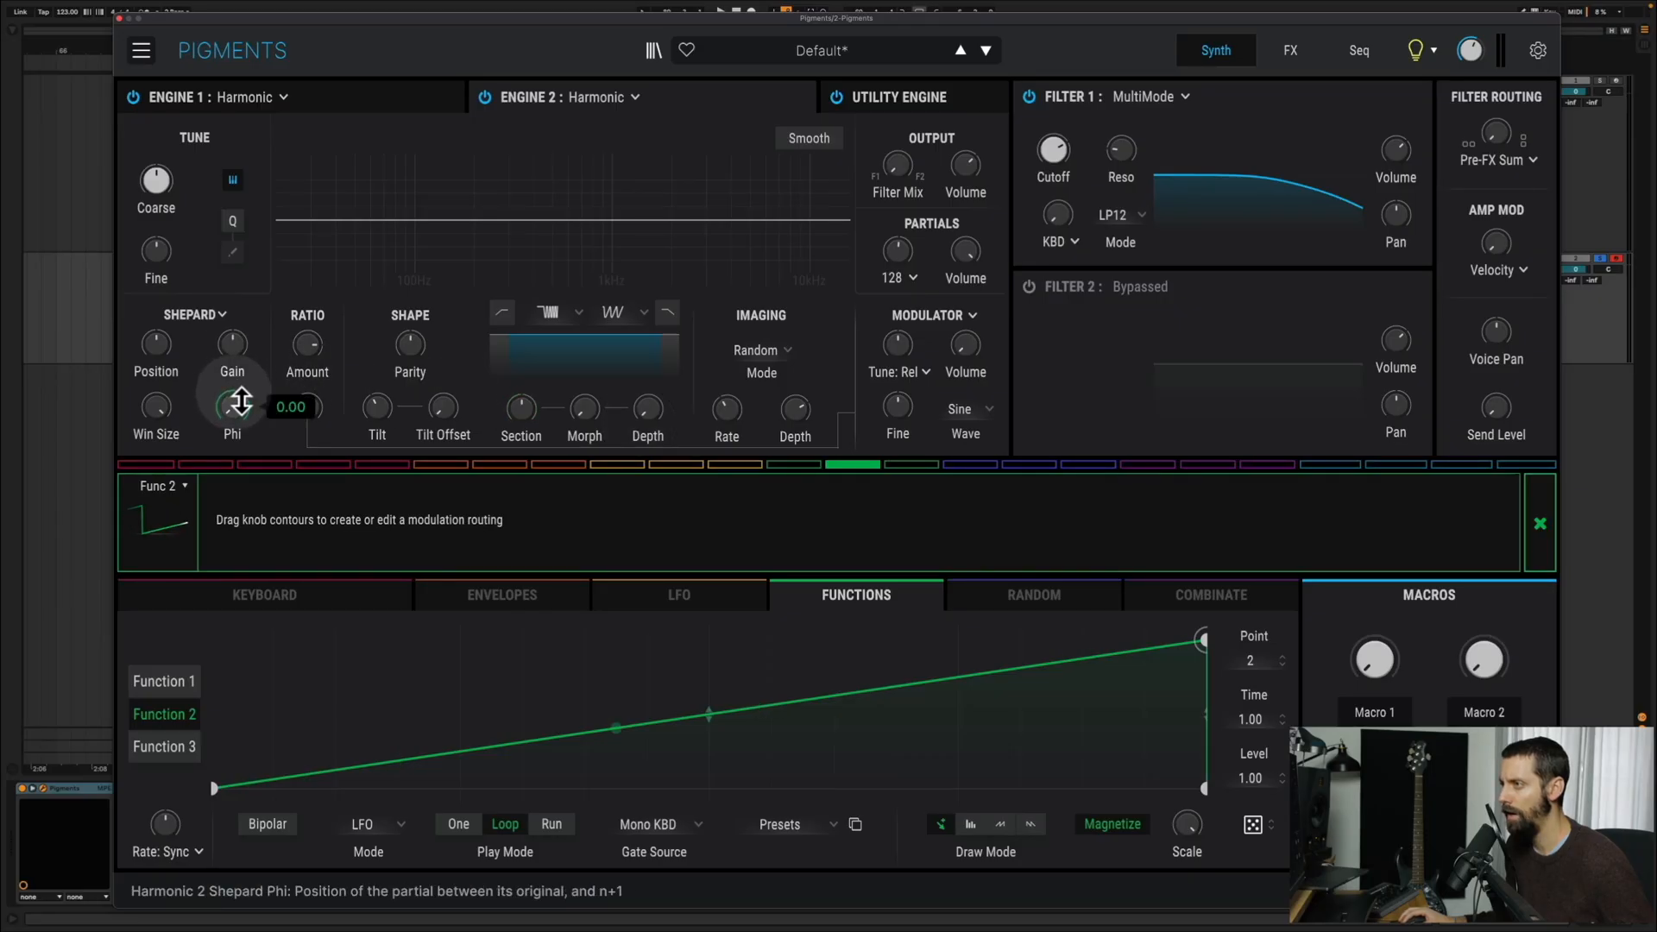
{"action": "left_click_drag", "start_coordinate": [236, 397], "coordinate": [234, 329]}
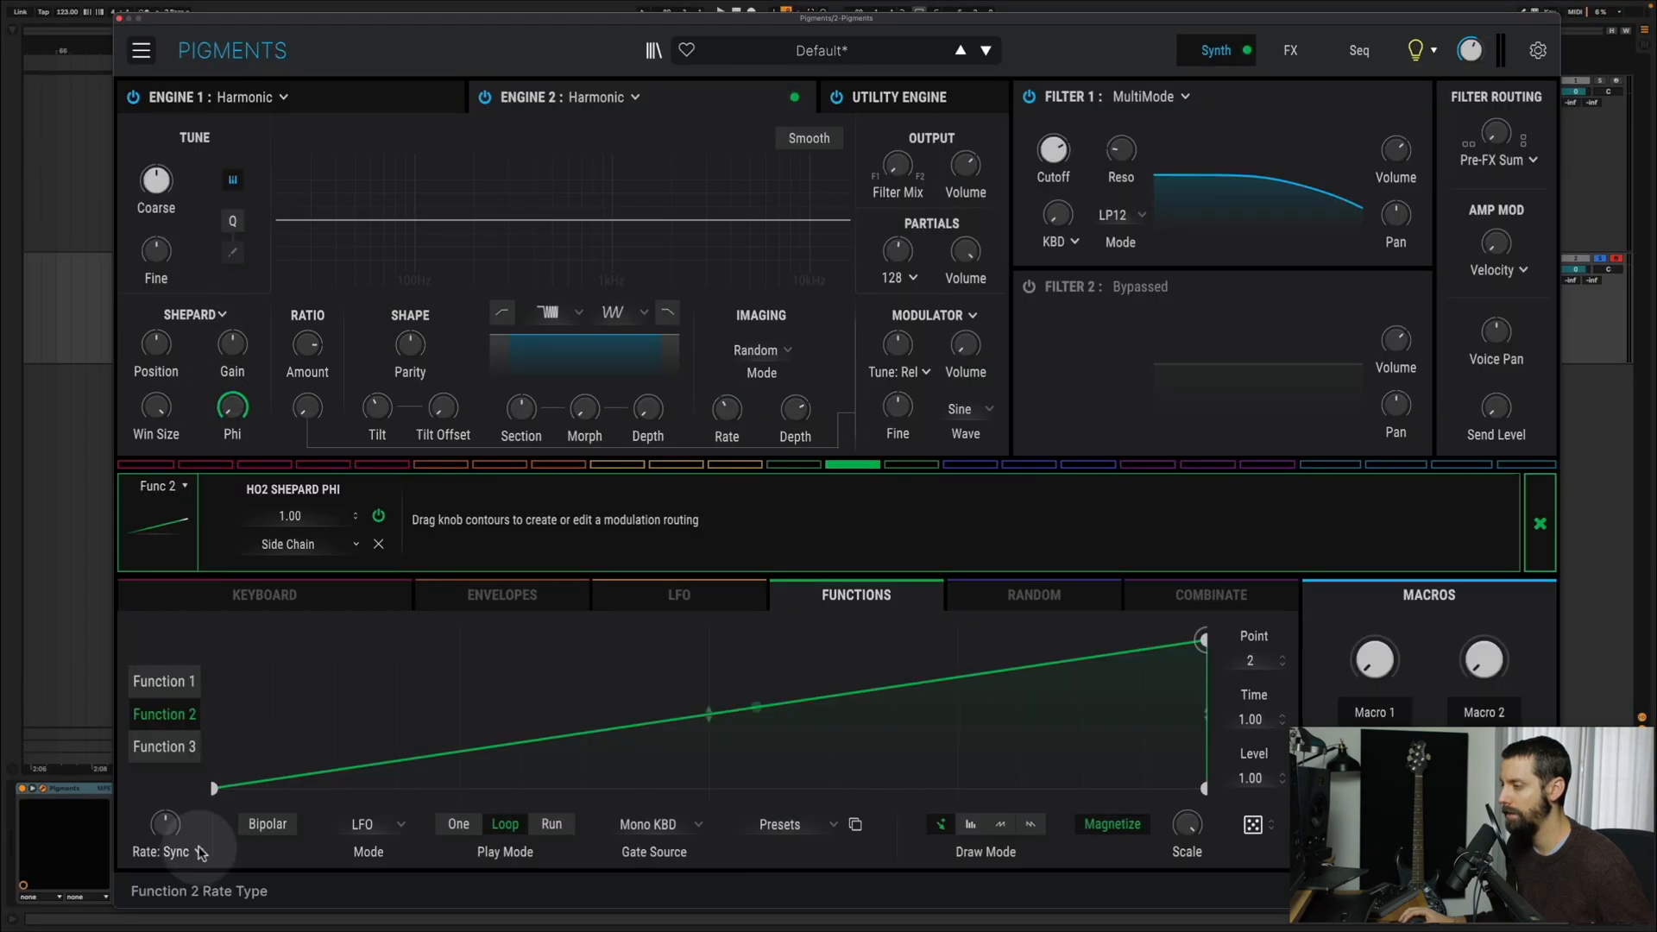
{"action": "left_click", "coordinate": [197, 852]}
{"action": "left_click", "coordinate": [175, 811]}
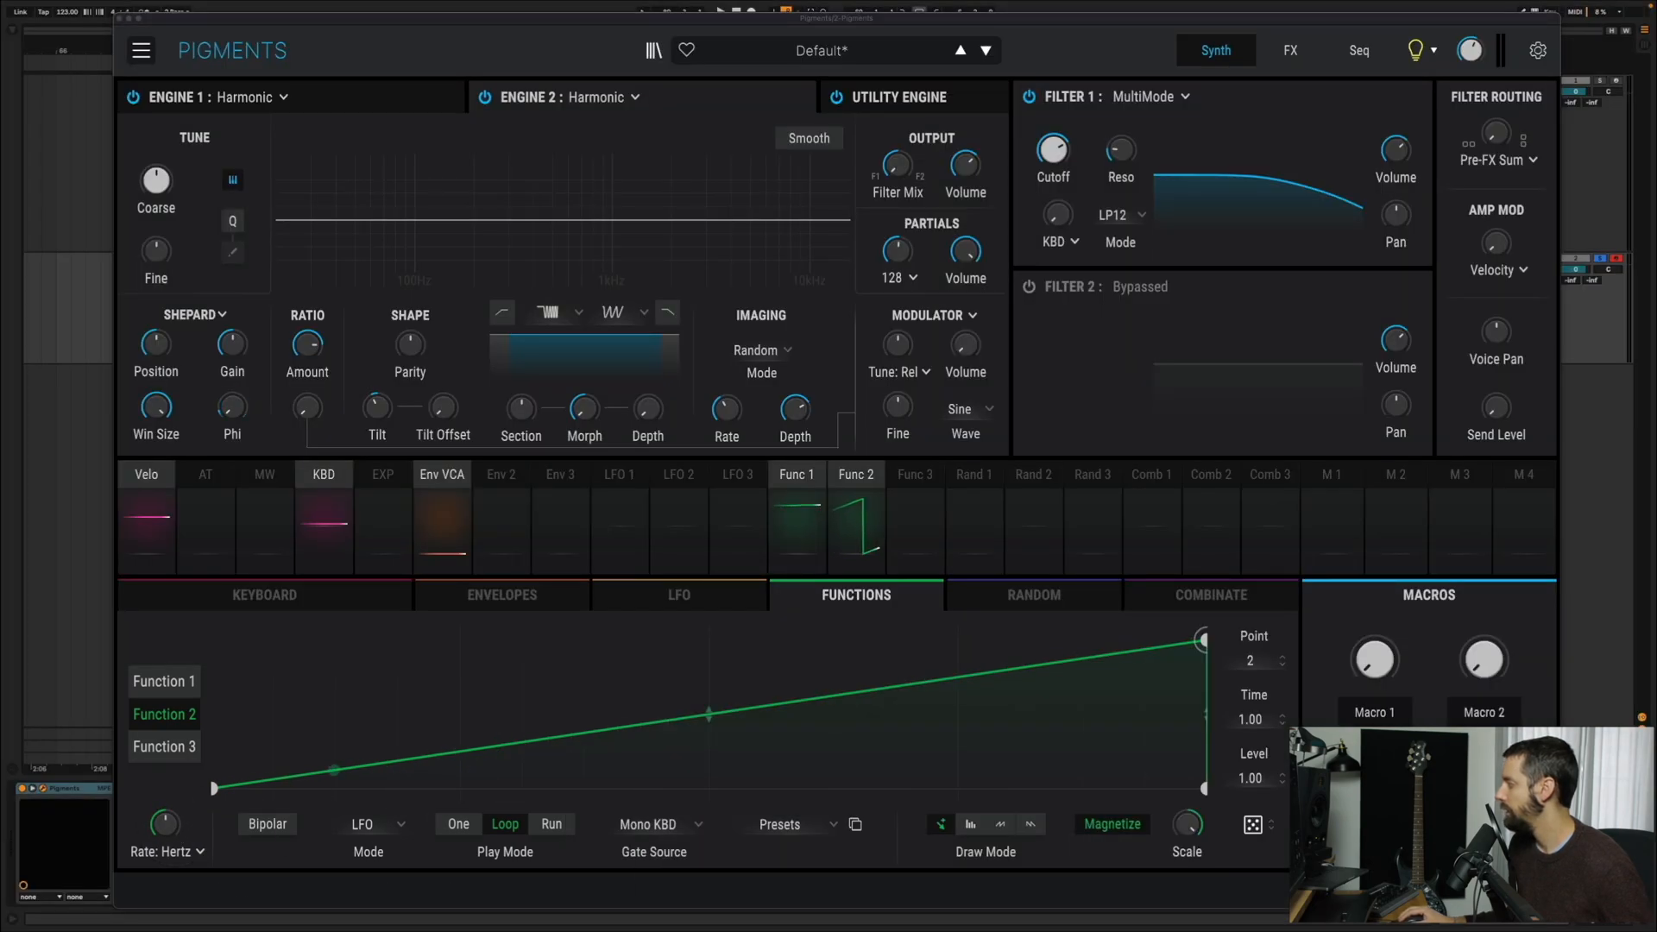
- Lower Function 2's rate, checking it against Function 1's rate, and raise the master volume slightly
{"action": "left_click_drag", "start_coordinate": [169, 830], "coordinate": [177, 902]}
{"action": "left_click_drag", "start_coordinate": [198, 811], "coordinate": [198, 812]}
{"action": "left_click", "coordinate": [164, 681]}
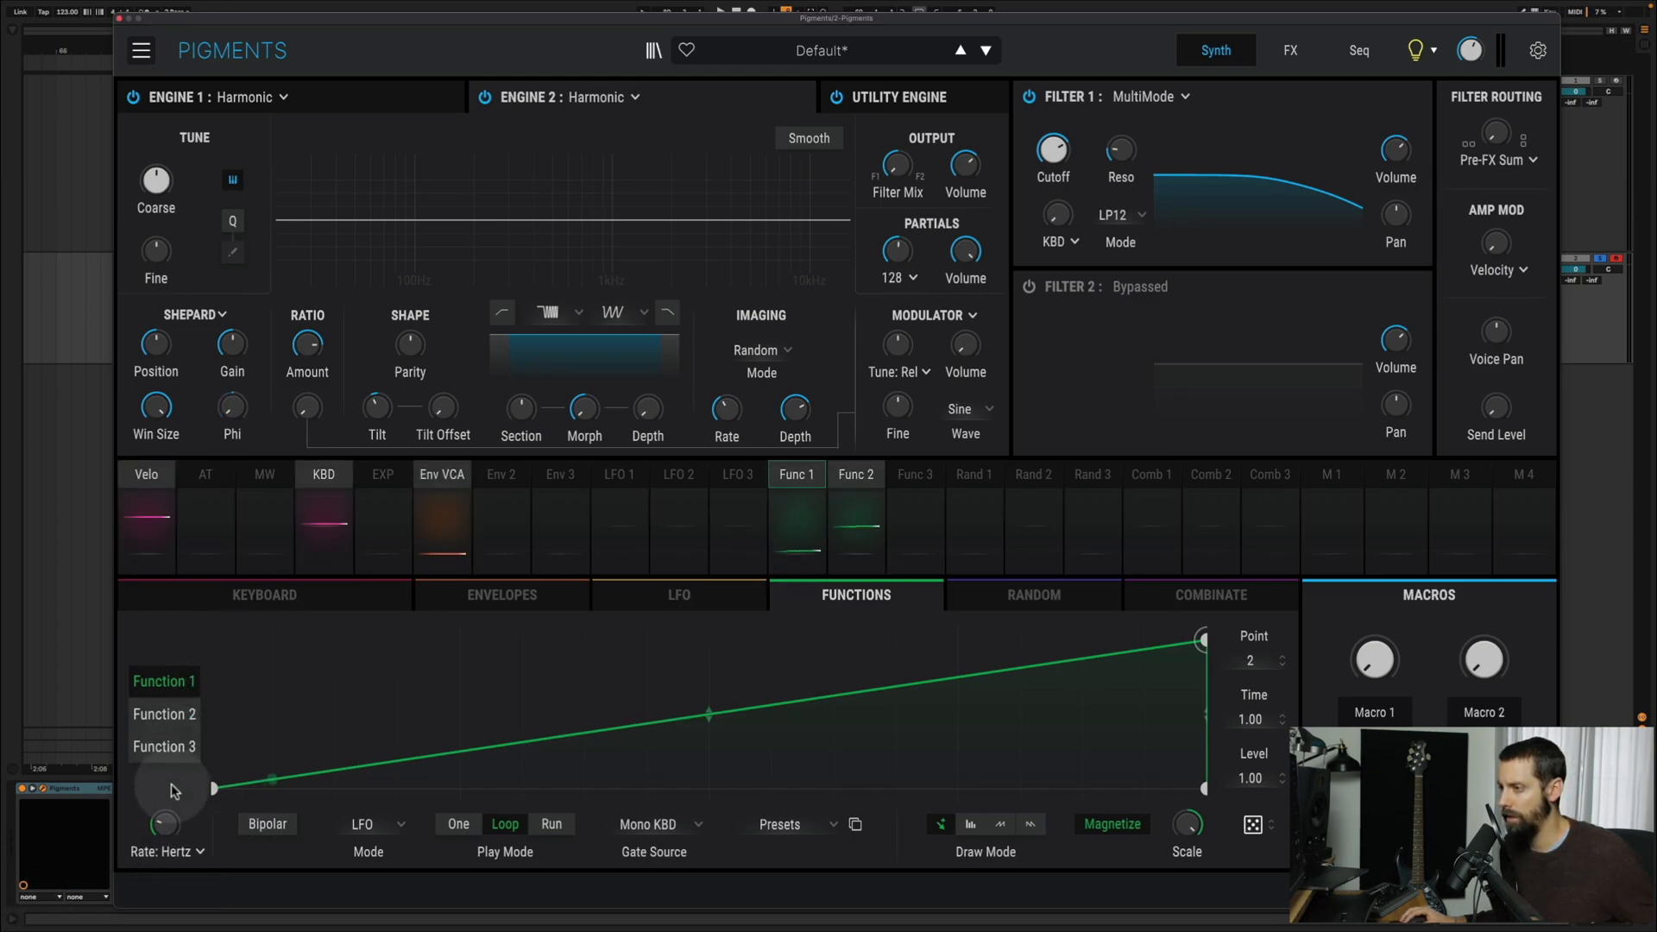
{"action": "left_click", "coordinate": [164, 714]}
{"action": "mouse_move", "coordinate": [168, 825]}
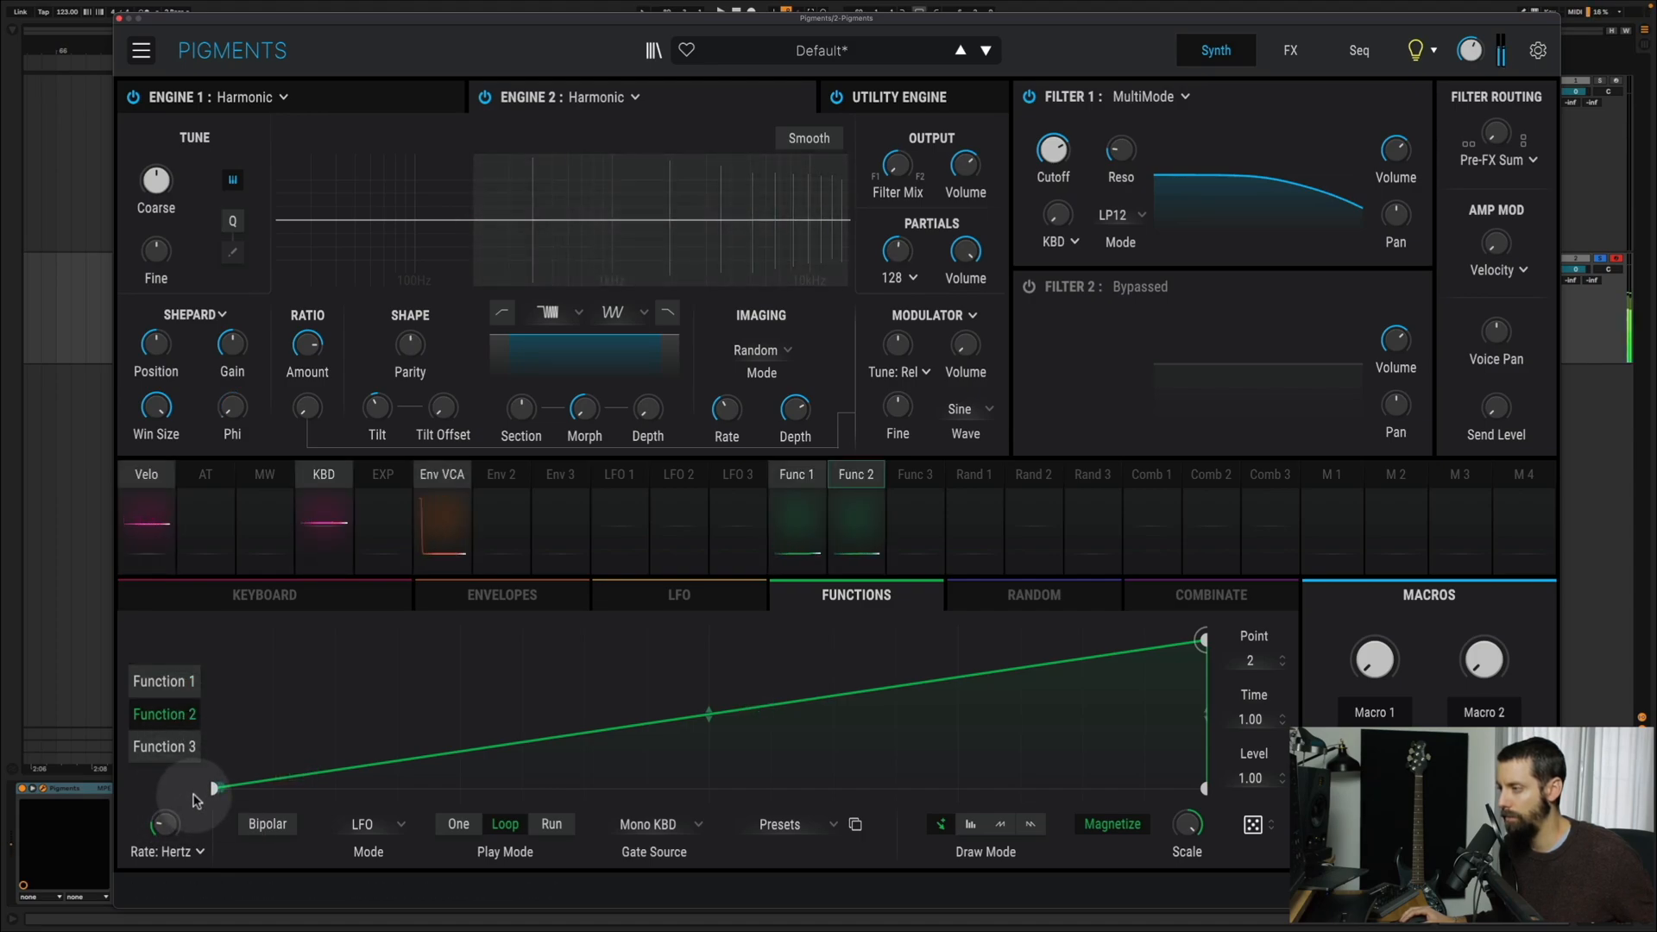
{"action": "left_click", "coordinate": [196, 794]}
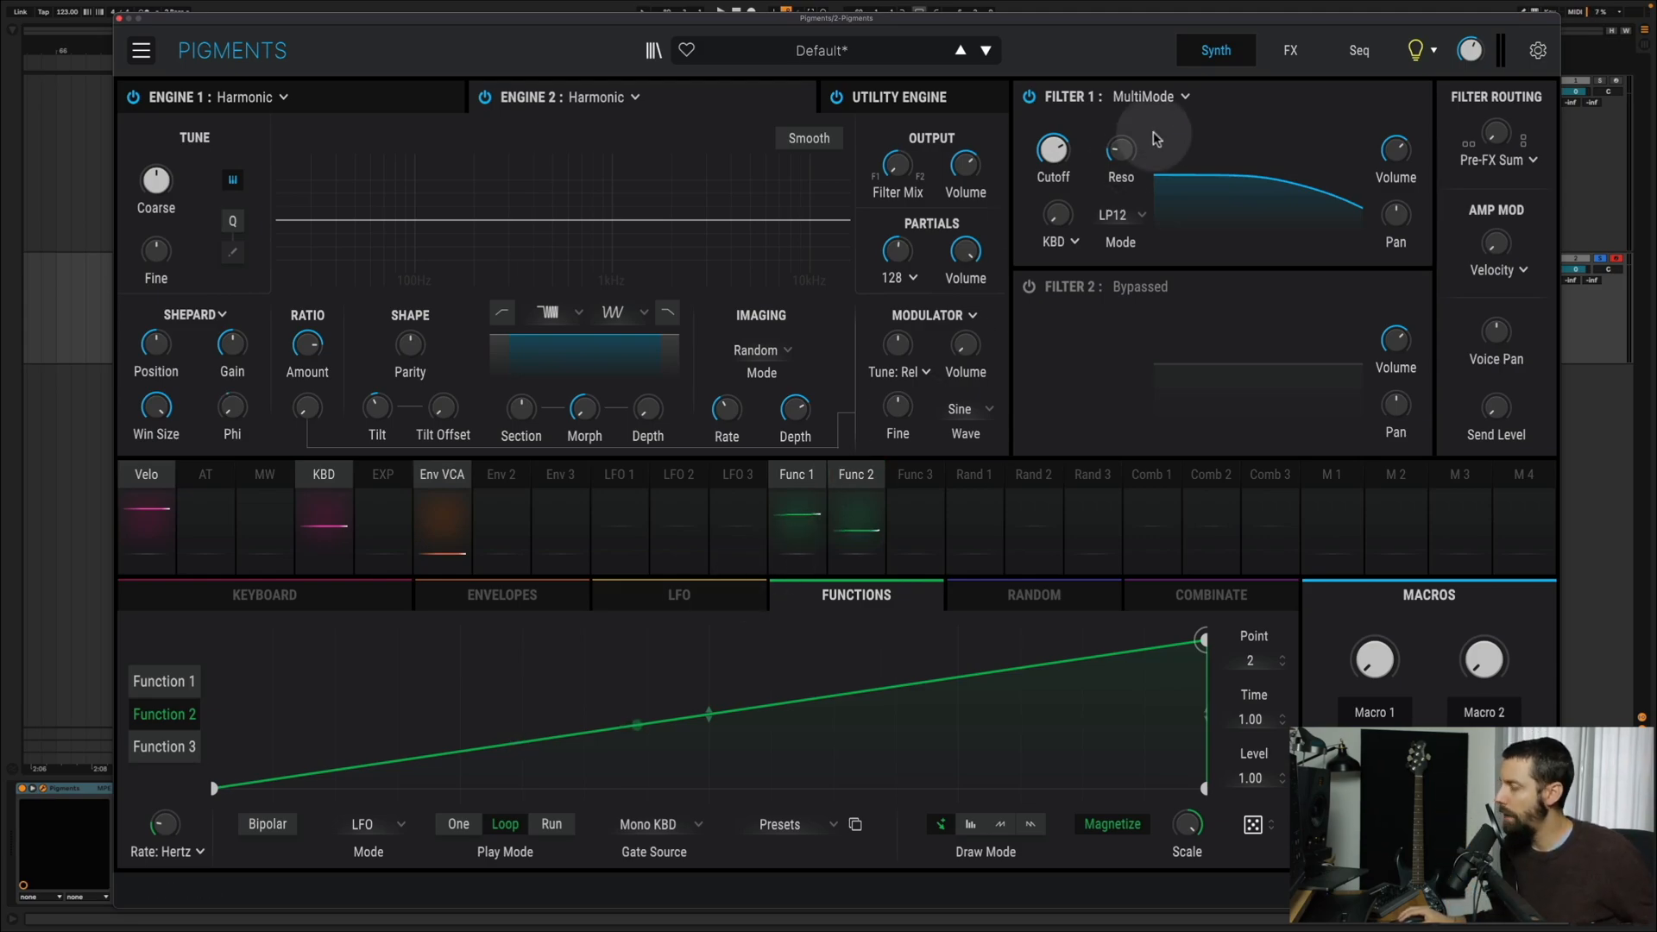
{"action": "left_click_drag", "start_coordinate": [1469, 58], "coordinate": [1469, 33]}
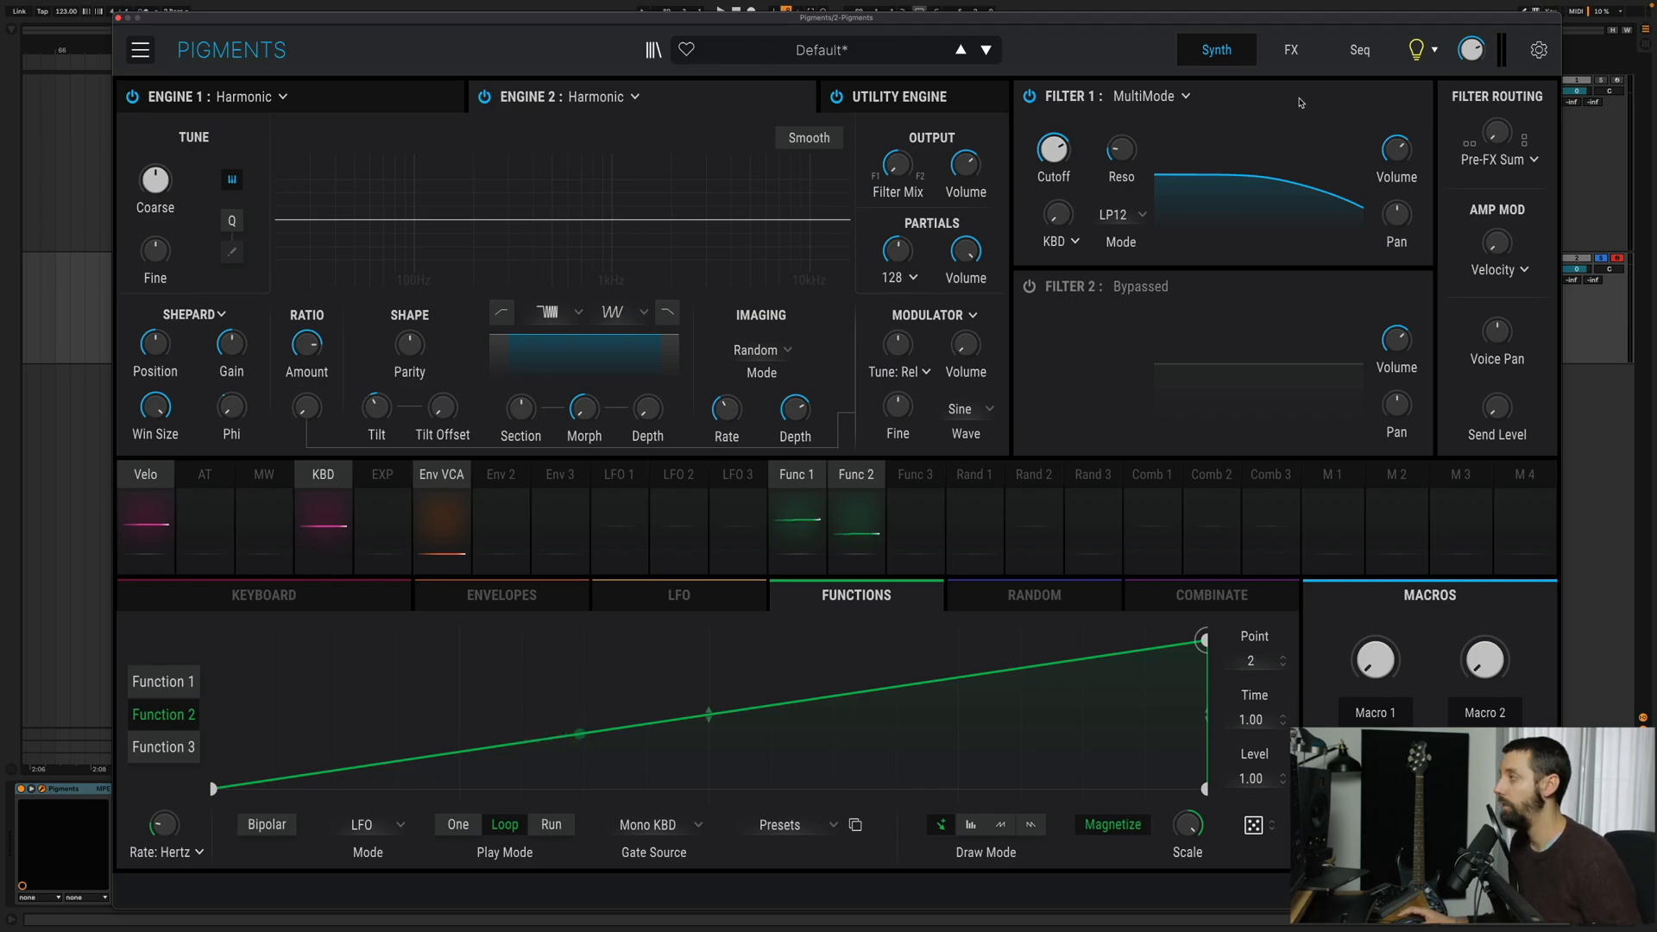
- Replace the Delay in the first slot of FX A with Chorus JUN-6
{"action": "left_click", "coordinate": [1316, 62]}
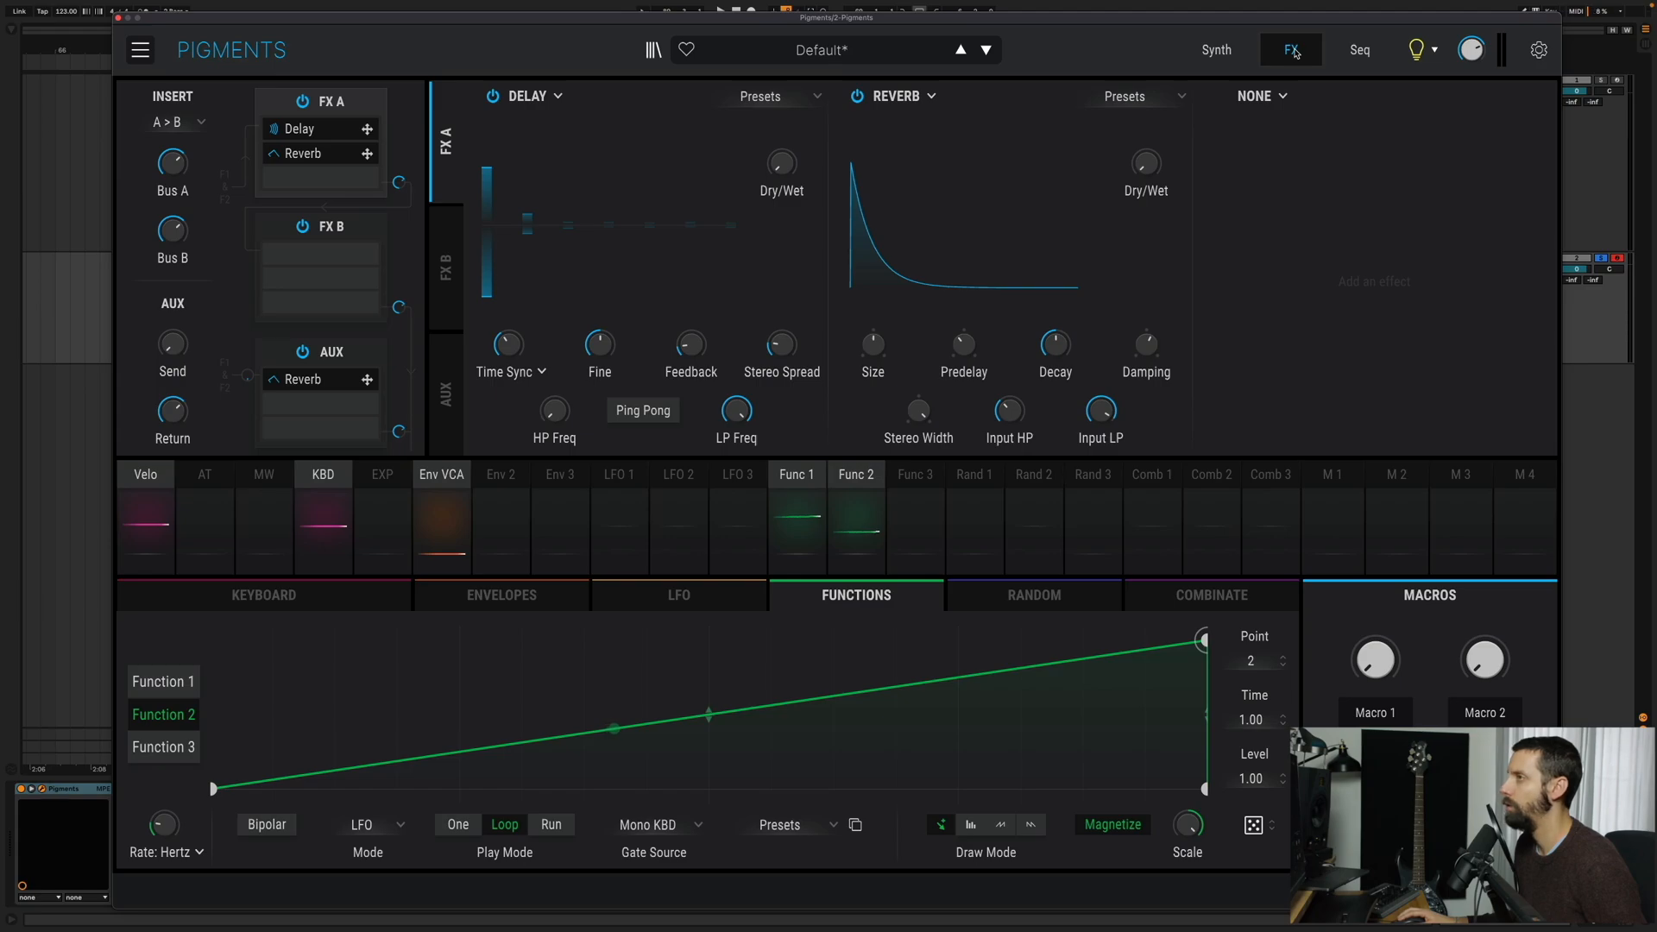
{"action": "left_click", "coordinate": [1297, 62]}
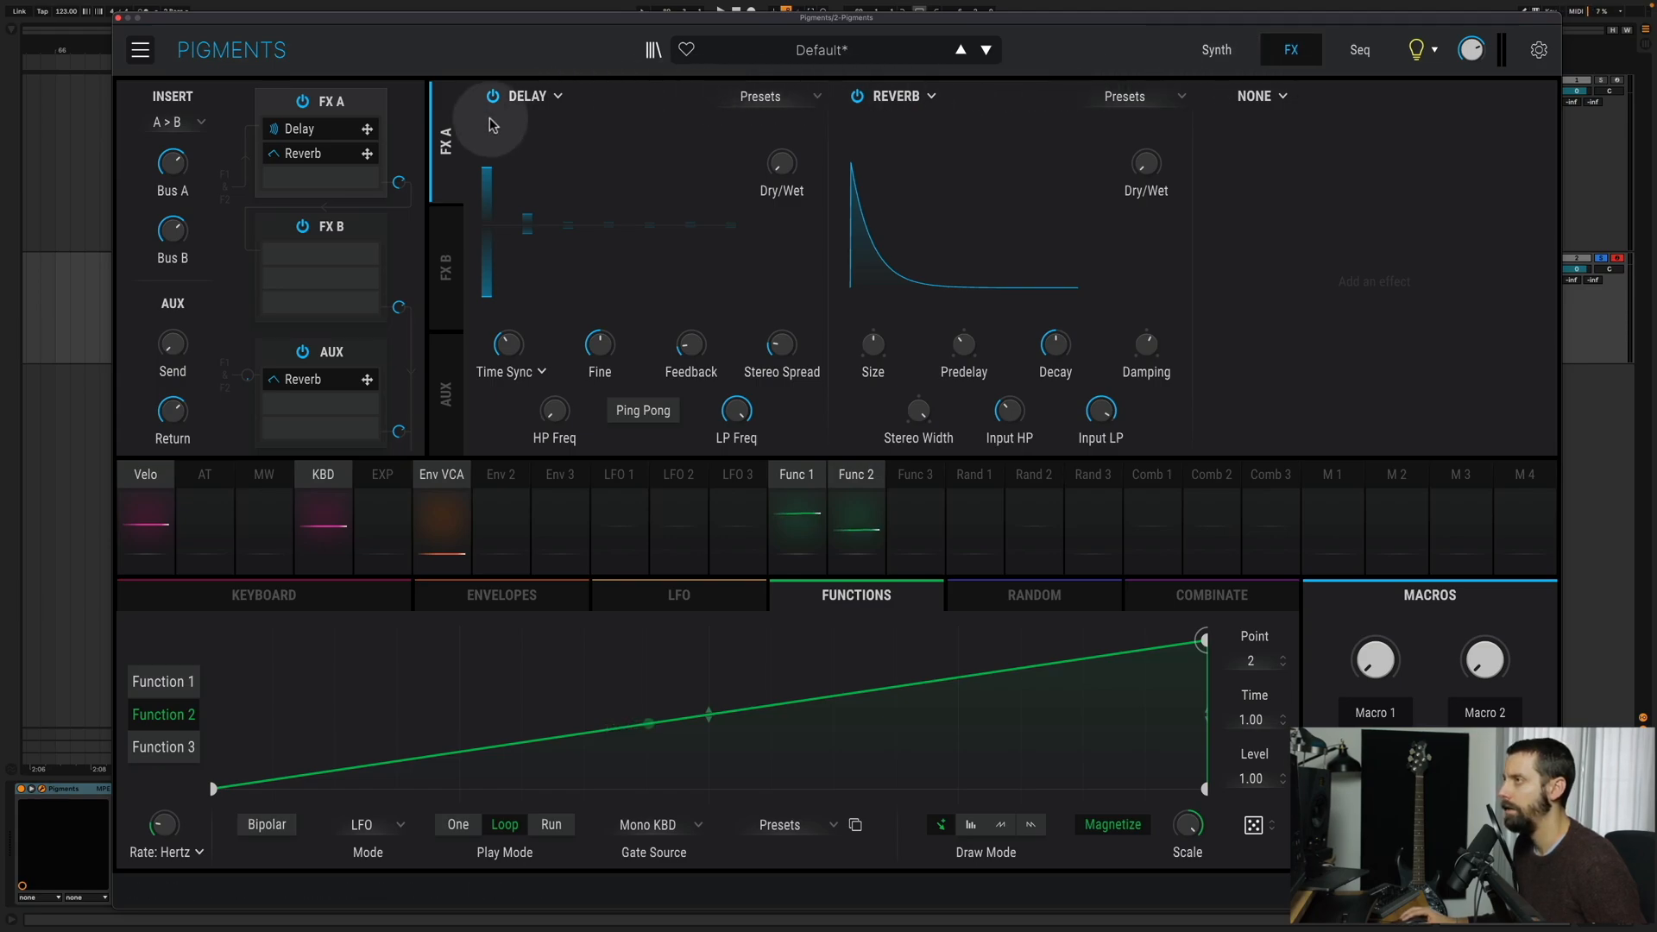
{"action": "left_click", "coordinate": [533, 95]}
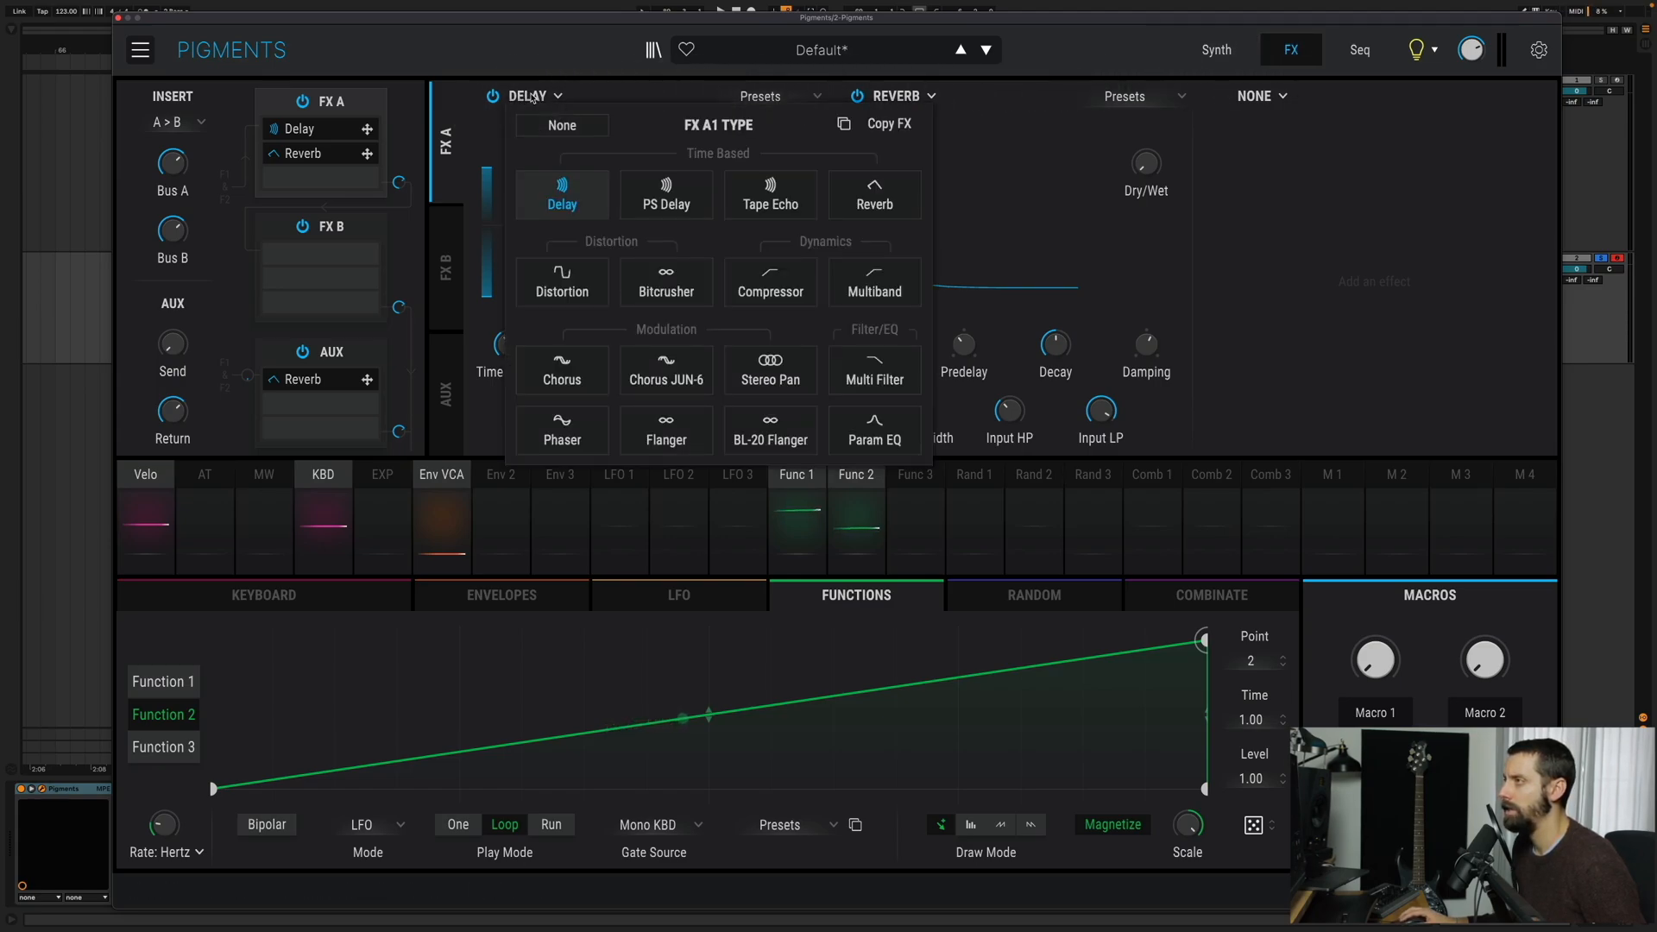
{"action": "left_click", "coordinate": [690, 387]}
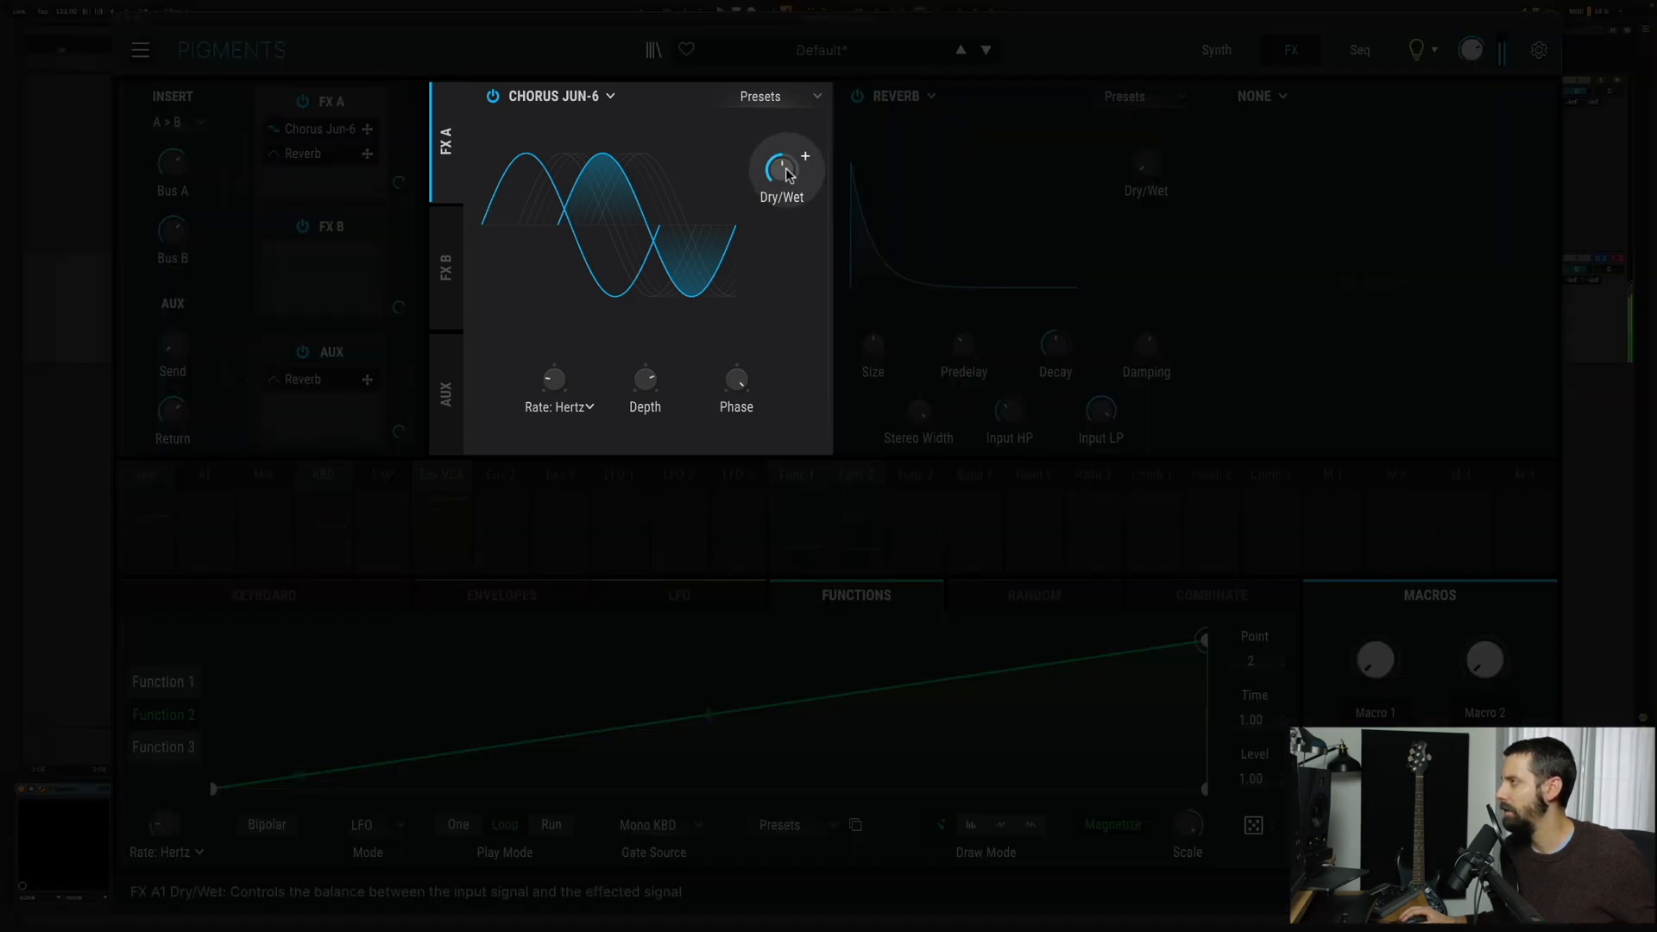
- Increase the Chorus JUN-6 dry/wet mix and depth, and bypass and re-enable the effect to compare the sound
{"action": "left_click_drag", "start_coordinate": [783, 171], "coordinate": [791, 151]}
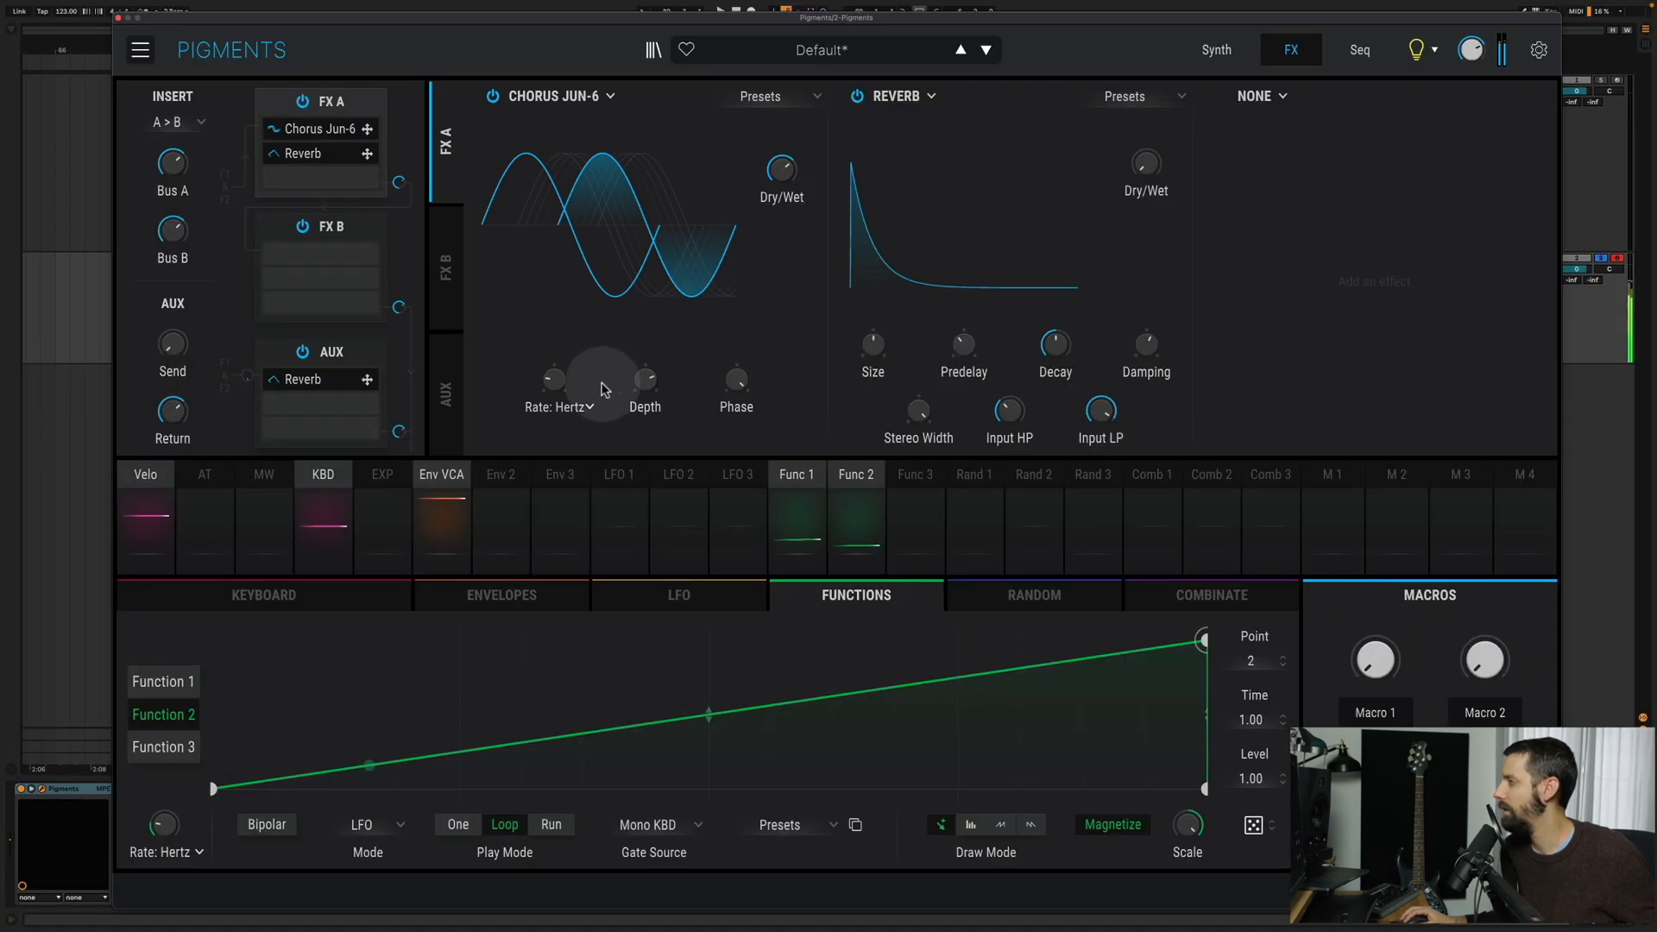
{"action": "left_click_drag", "start_coordinate": [655, 380], "coordinate": [654, 363]}
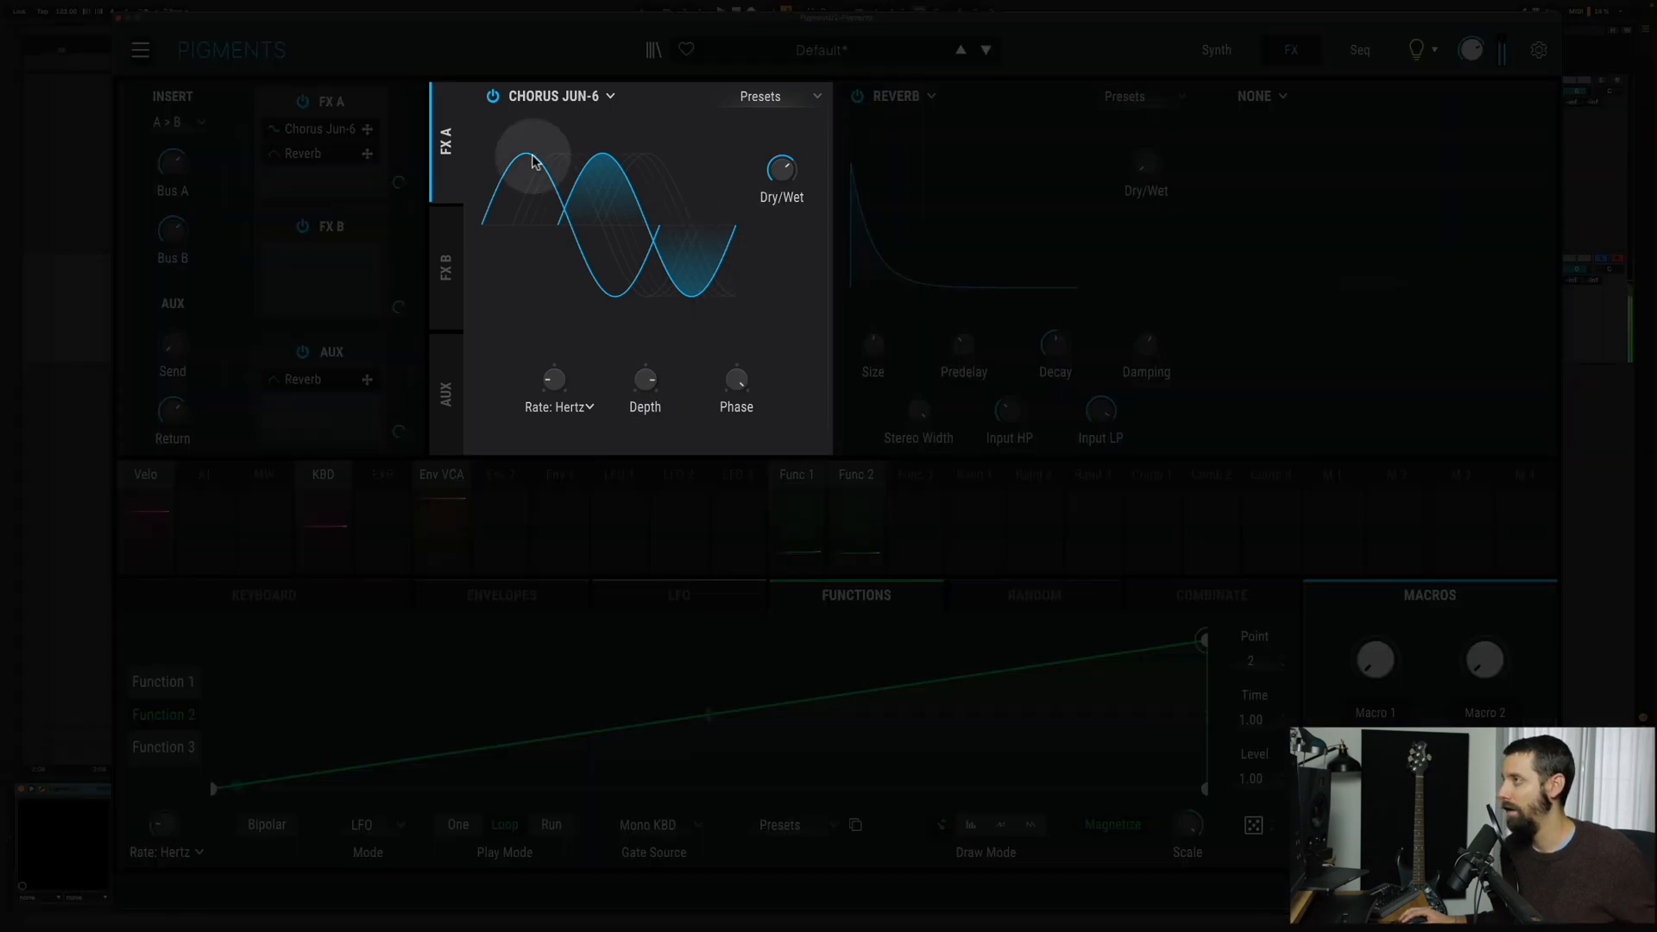
{"action": "left_click", "coordinate": [493, 96]}
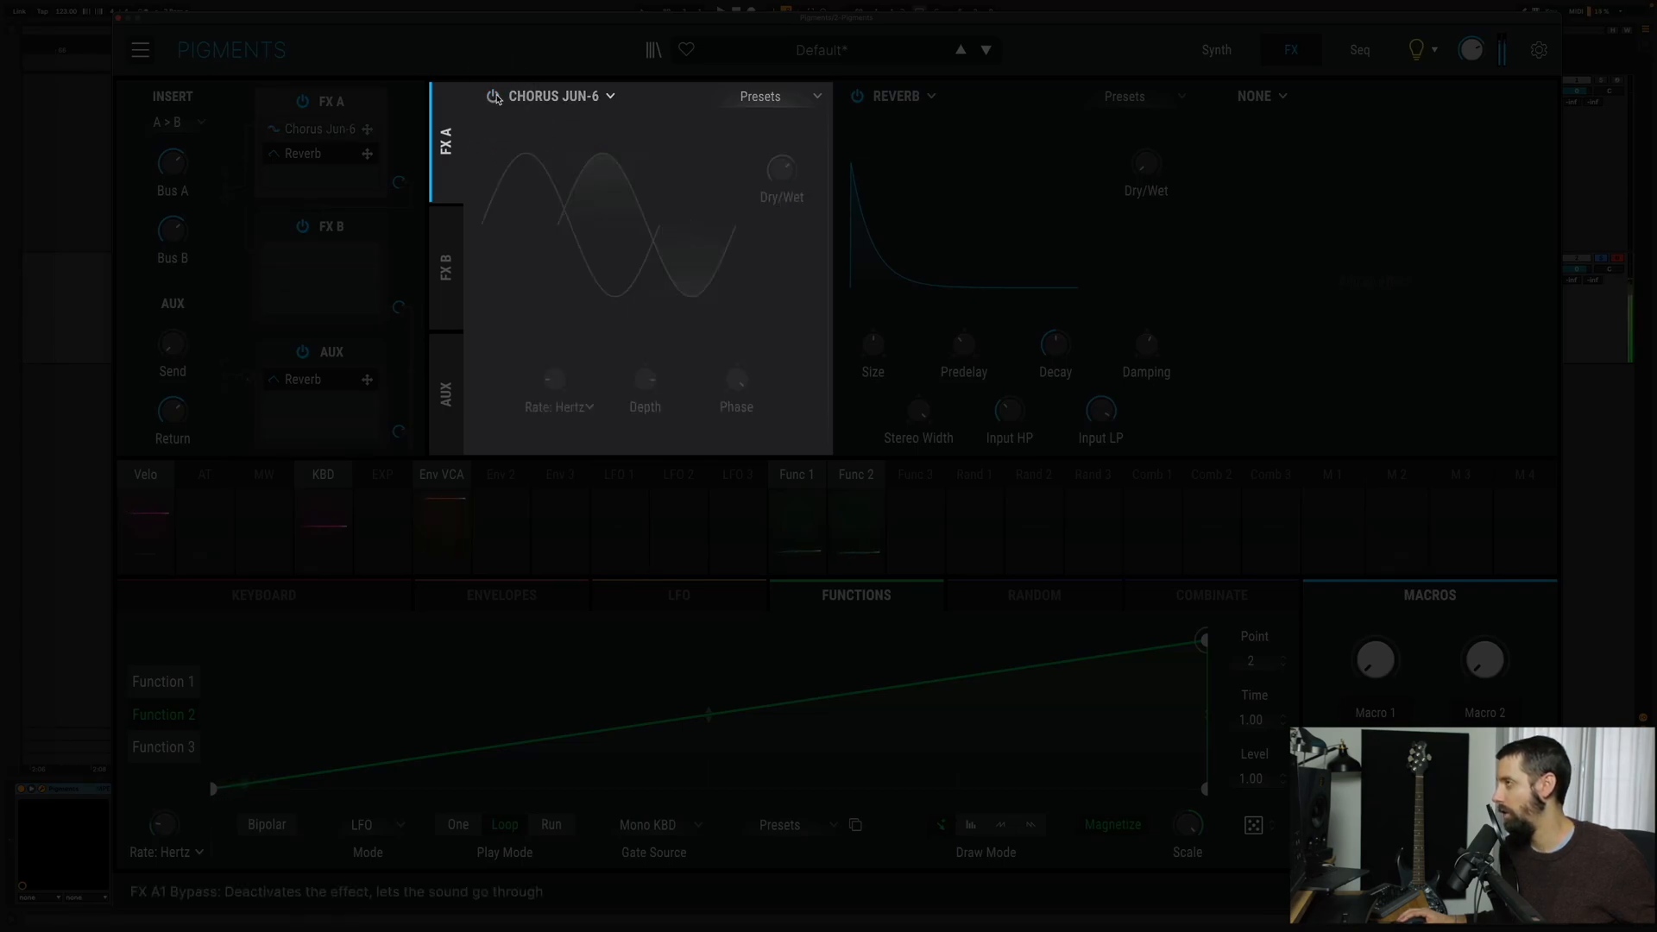
{"action": "left_click", "coordinate": [494, 96]}
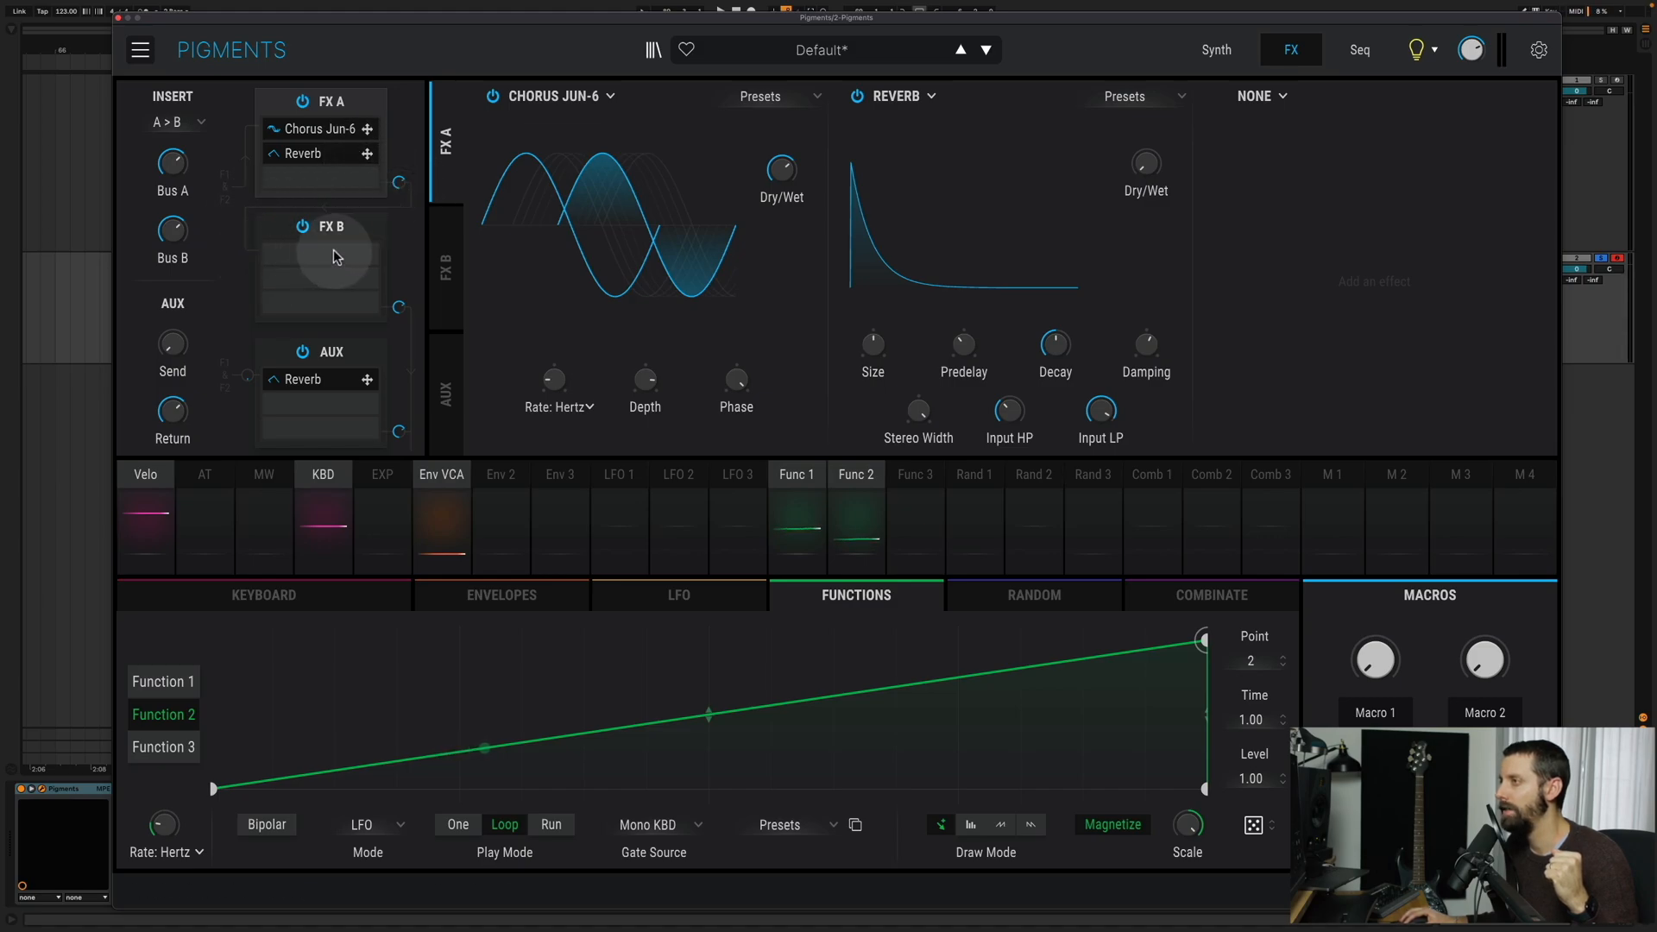
- Add a Compressor to the third effect slot of FX B
{"action": "left_click", "coordinate": [446, 263]}
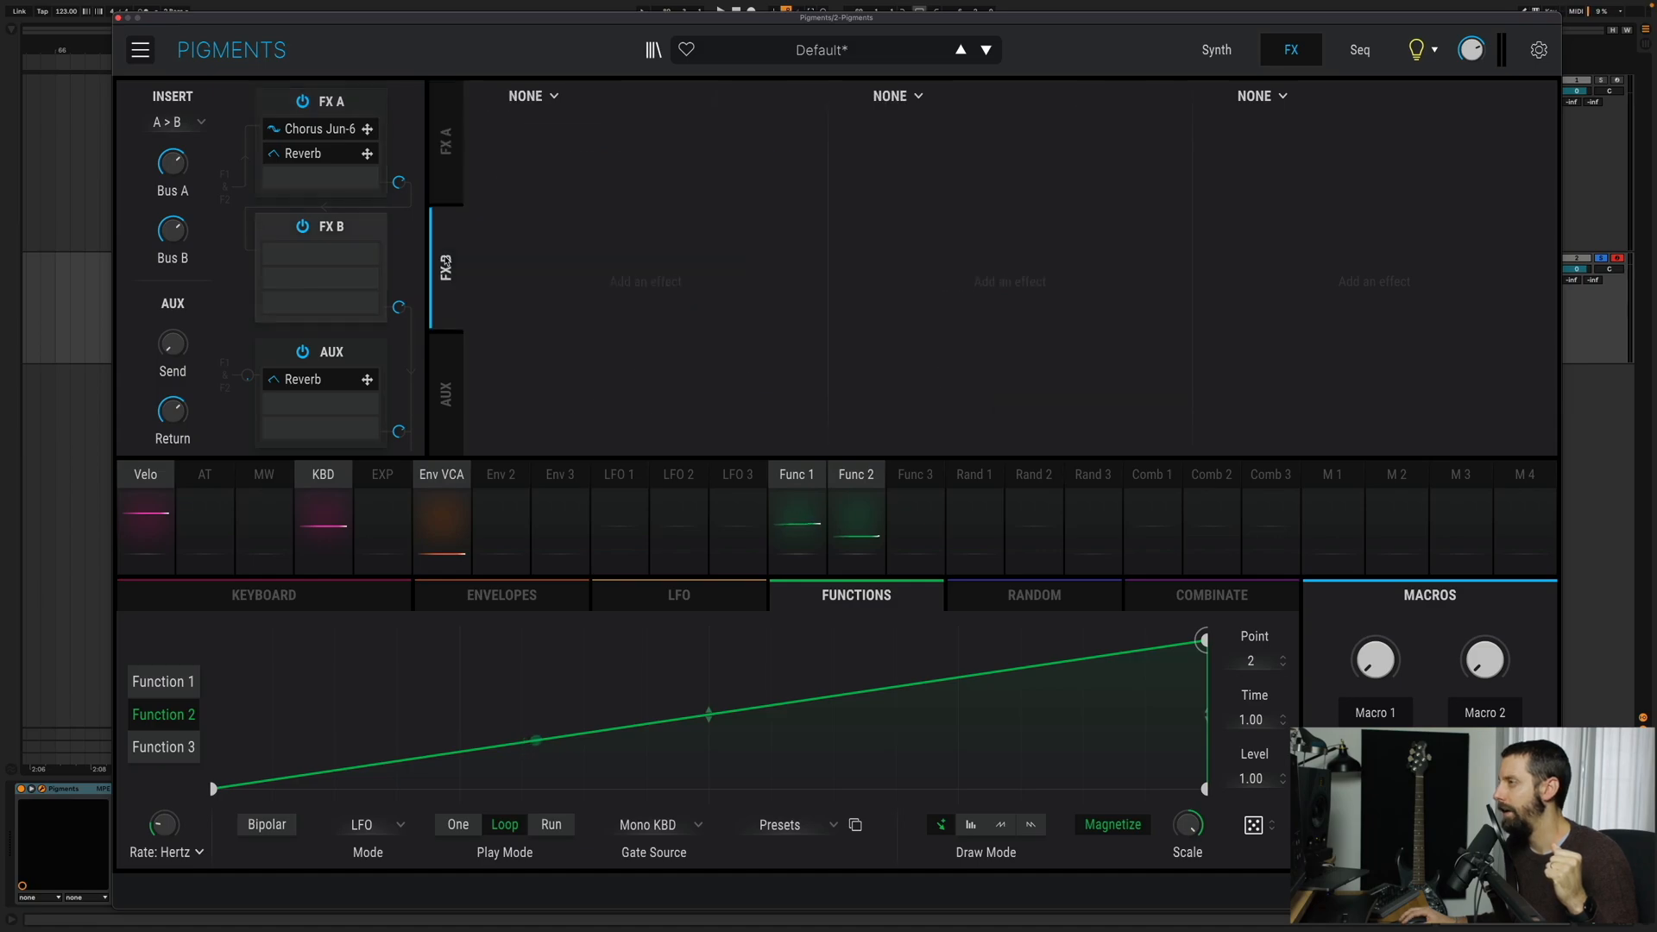
{"action": "left_click", "coordinate": [1282, 97]}
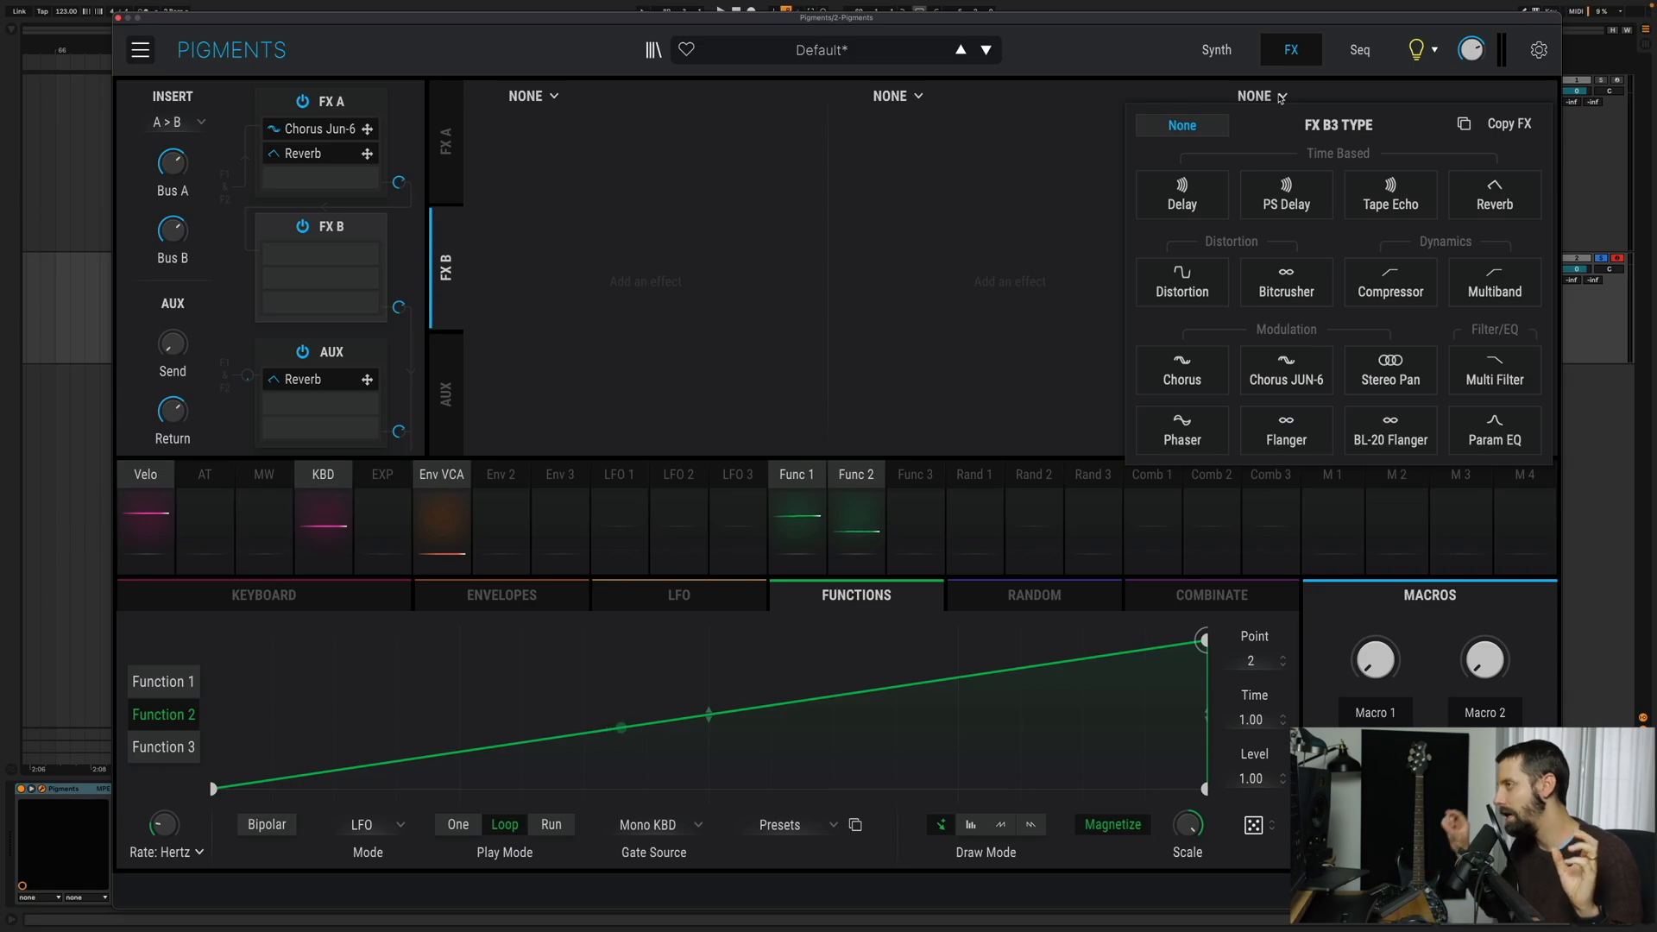
{"action": "left_click", "coordinate": [1405, 295]}
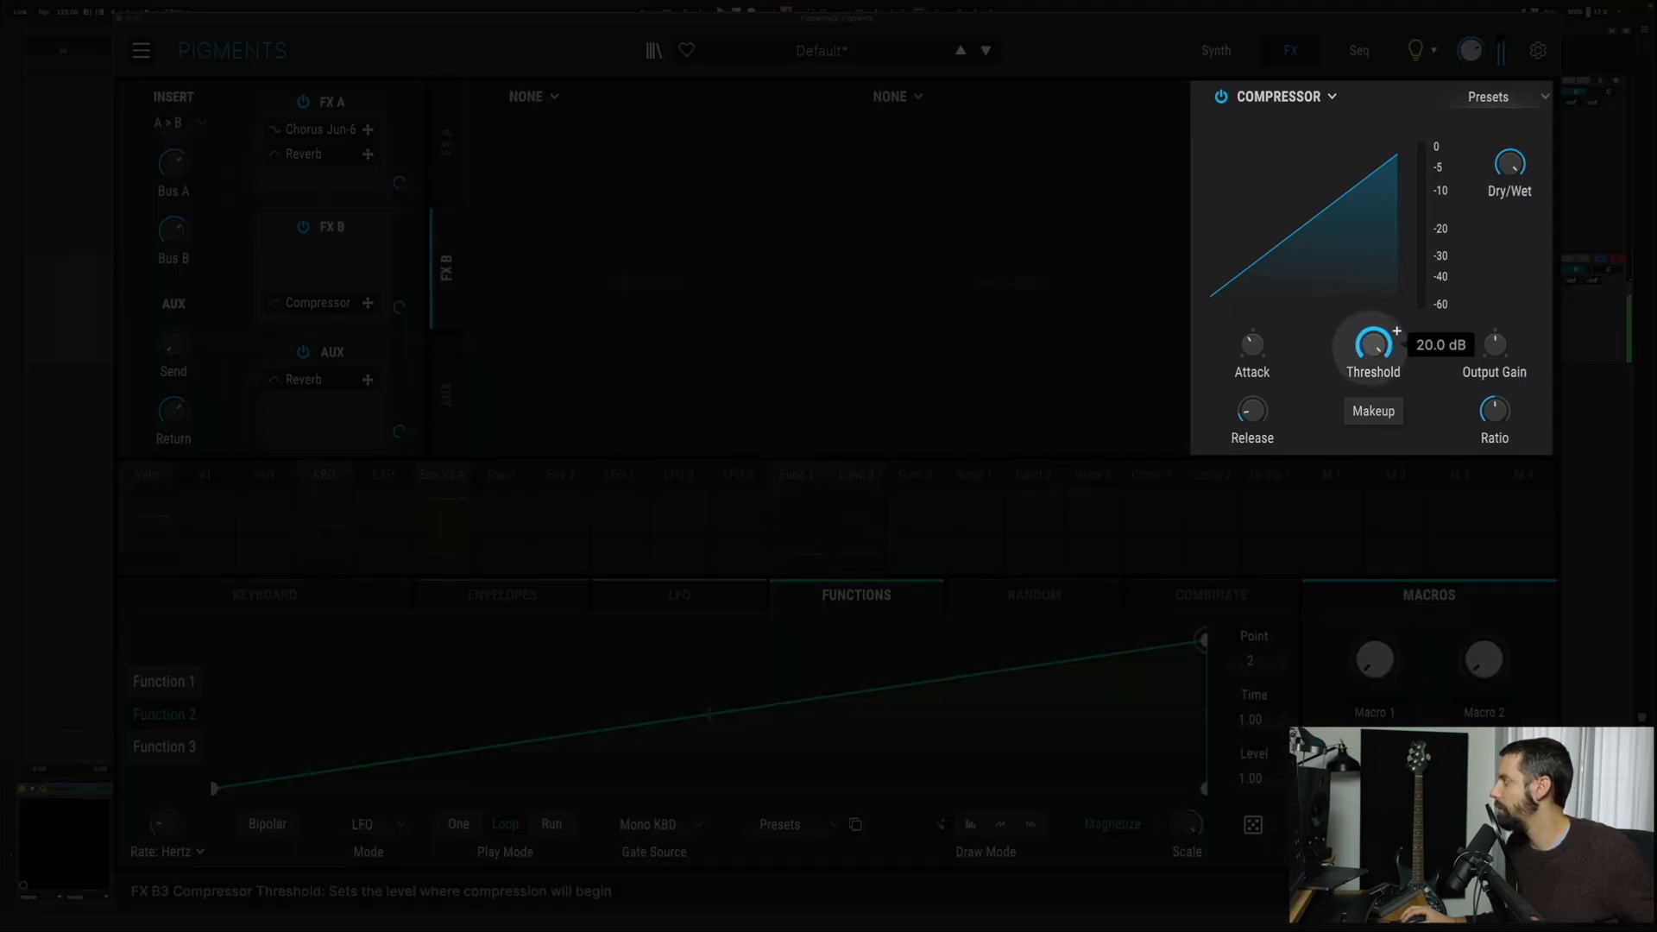
- Lower the Compressor's threshold to about -15.5 dB, enable Makeup and raise the release to about 127 ms
{"action": "left_click_drag", "start_coordinate": [1371, 348], "coordinate": [1386, 419]}
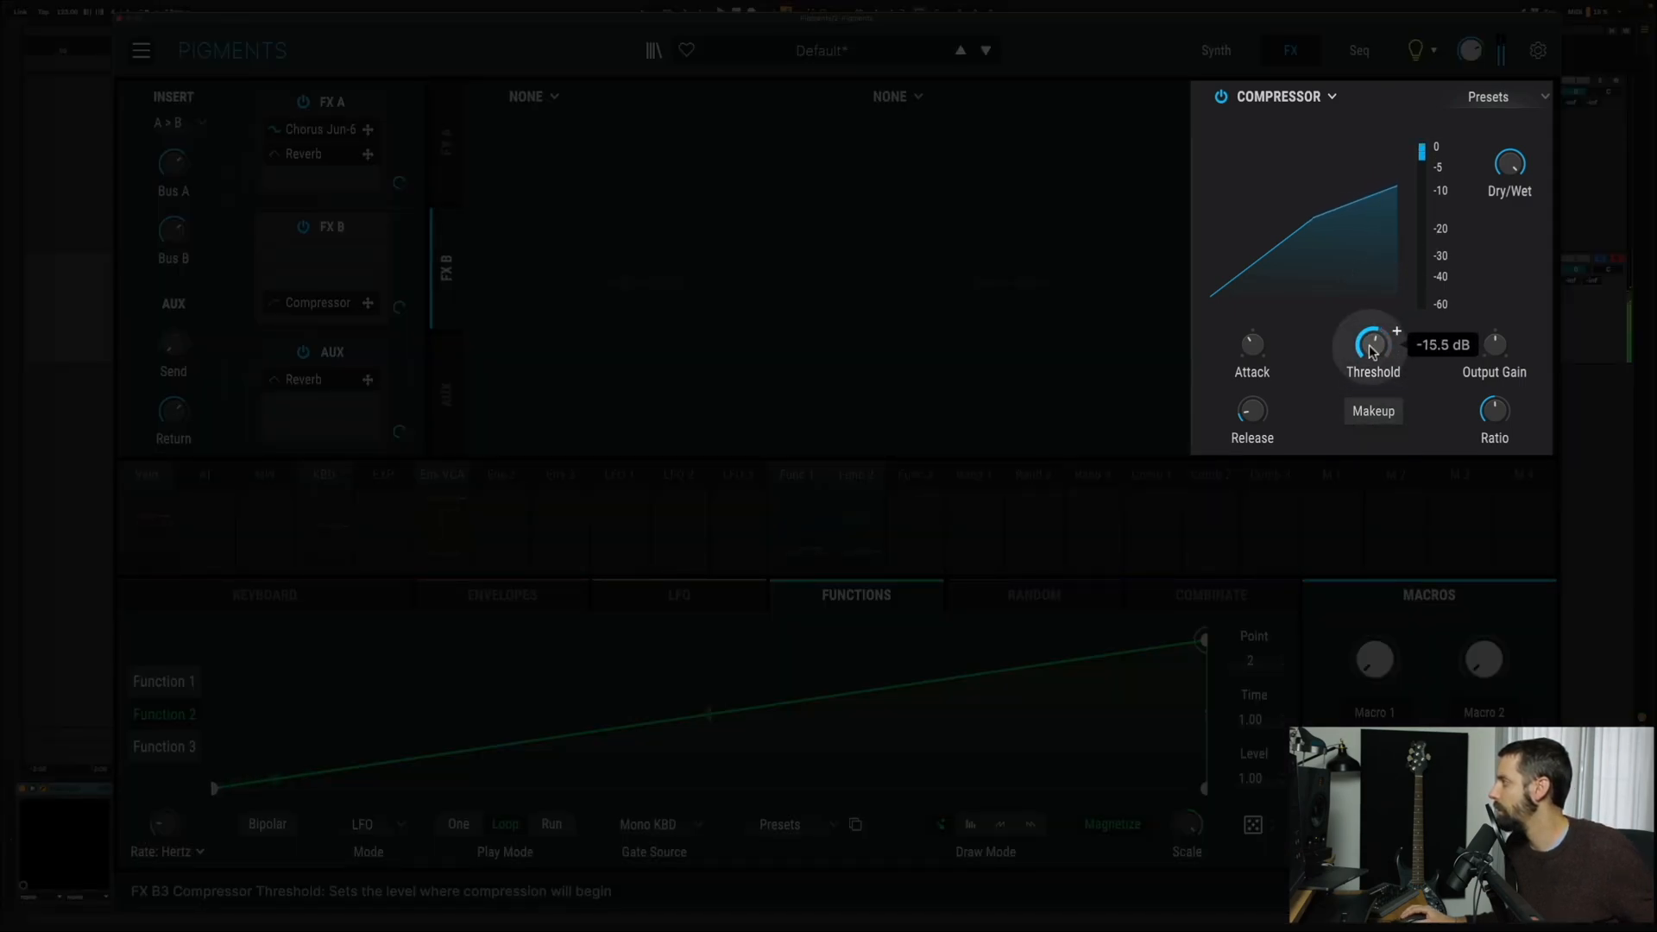
{"action": "left_click", "coordinate": [1370, 419]}
{"action": "mouse_move", "coordinate": [1256, 421]}
{"action": "left_click_drag", "start_coordinate": [1252, 411], "coordinate": [1250, 400]}
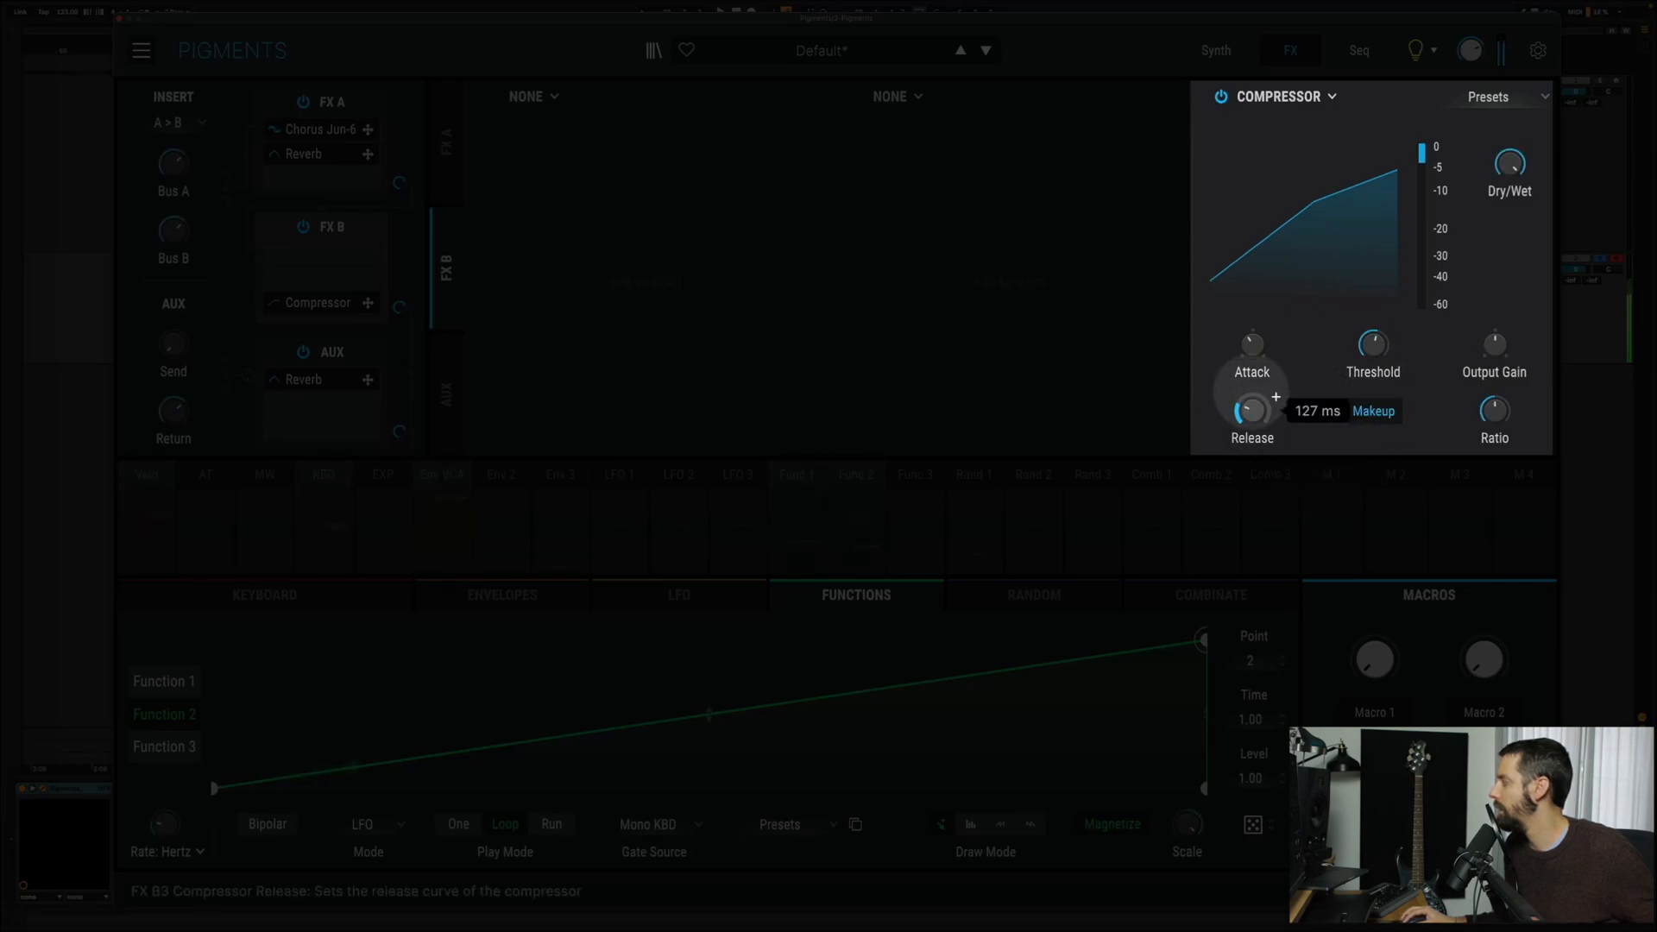
- Compare the sound with the Compressor bypassed and re-enabled, and solo the first track in the host to listen to it
{"action": "left_click", "coordinate": [1221, 99]}
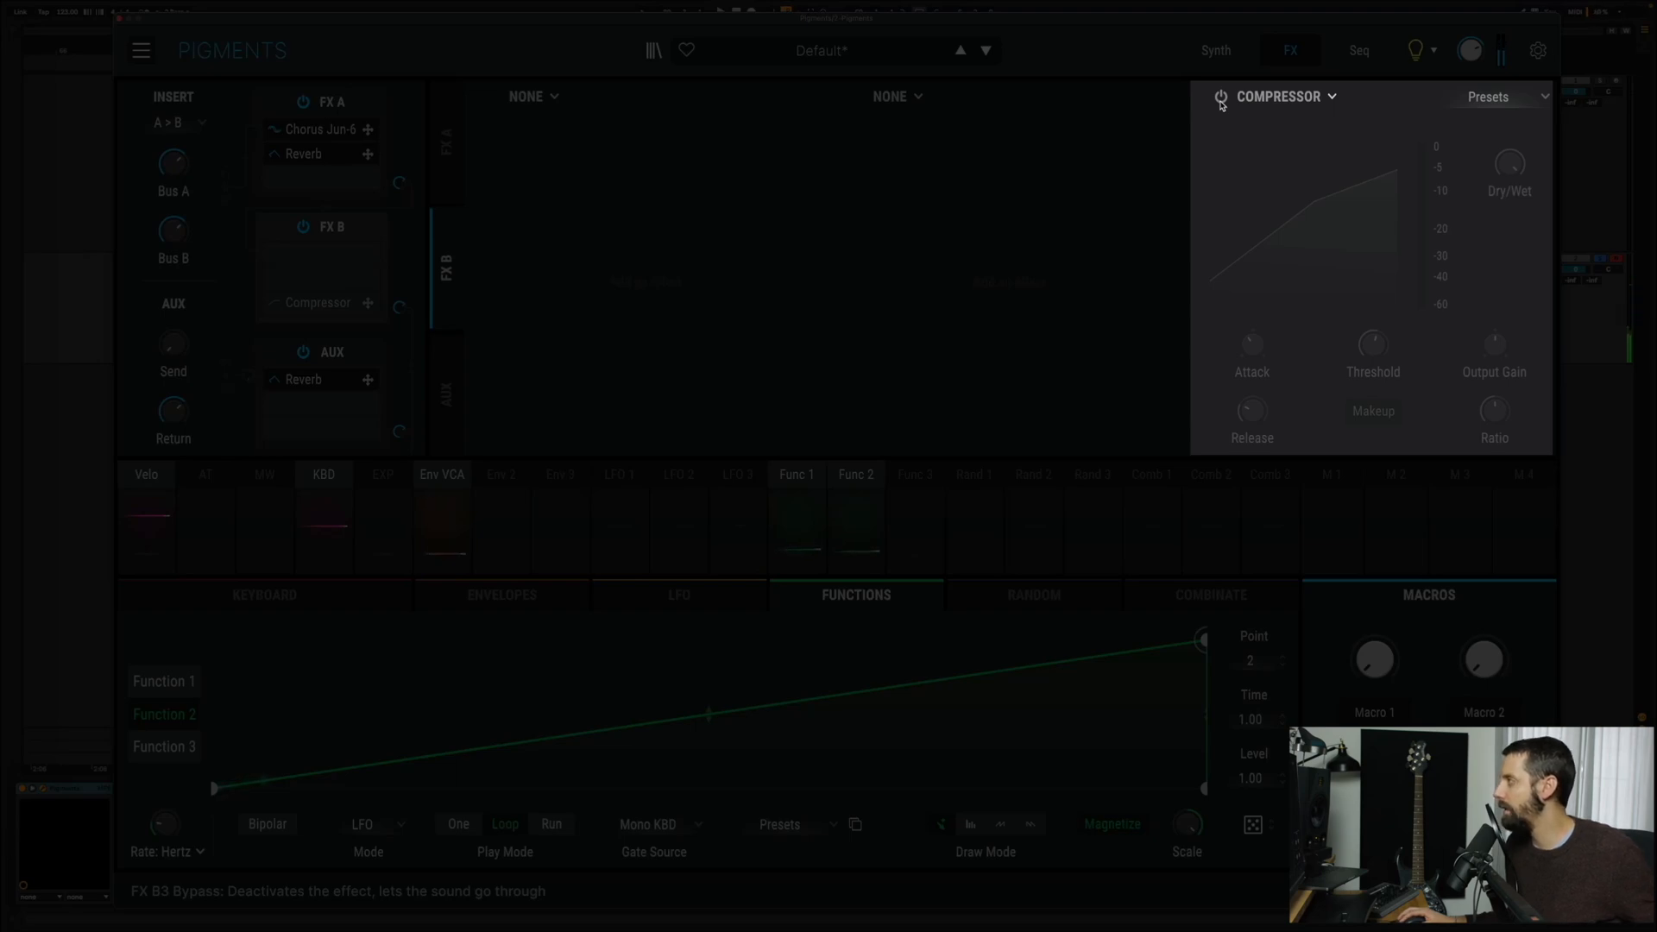
{"action": "left_click", "coordinate": [1221, 99]}
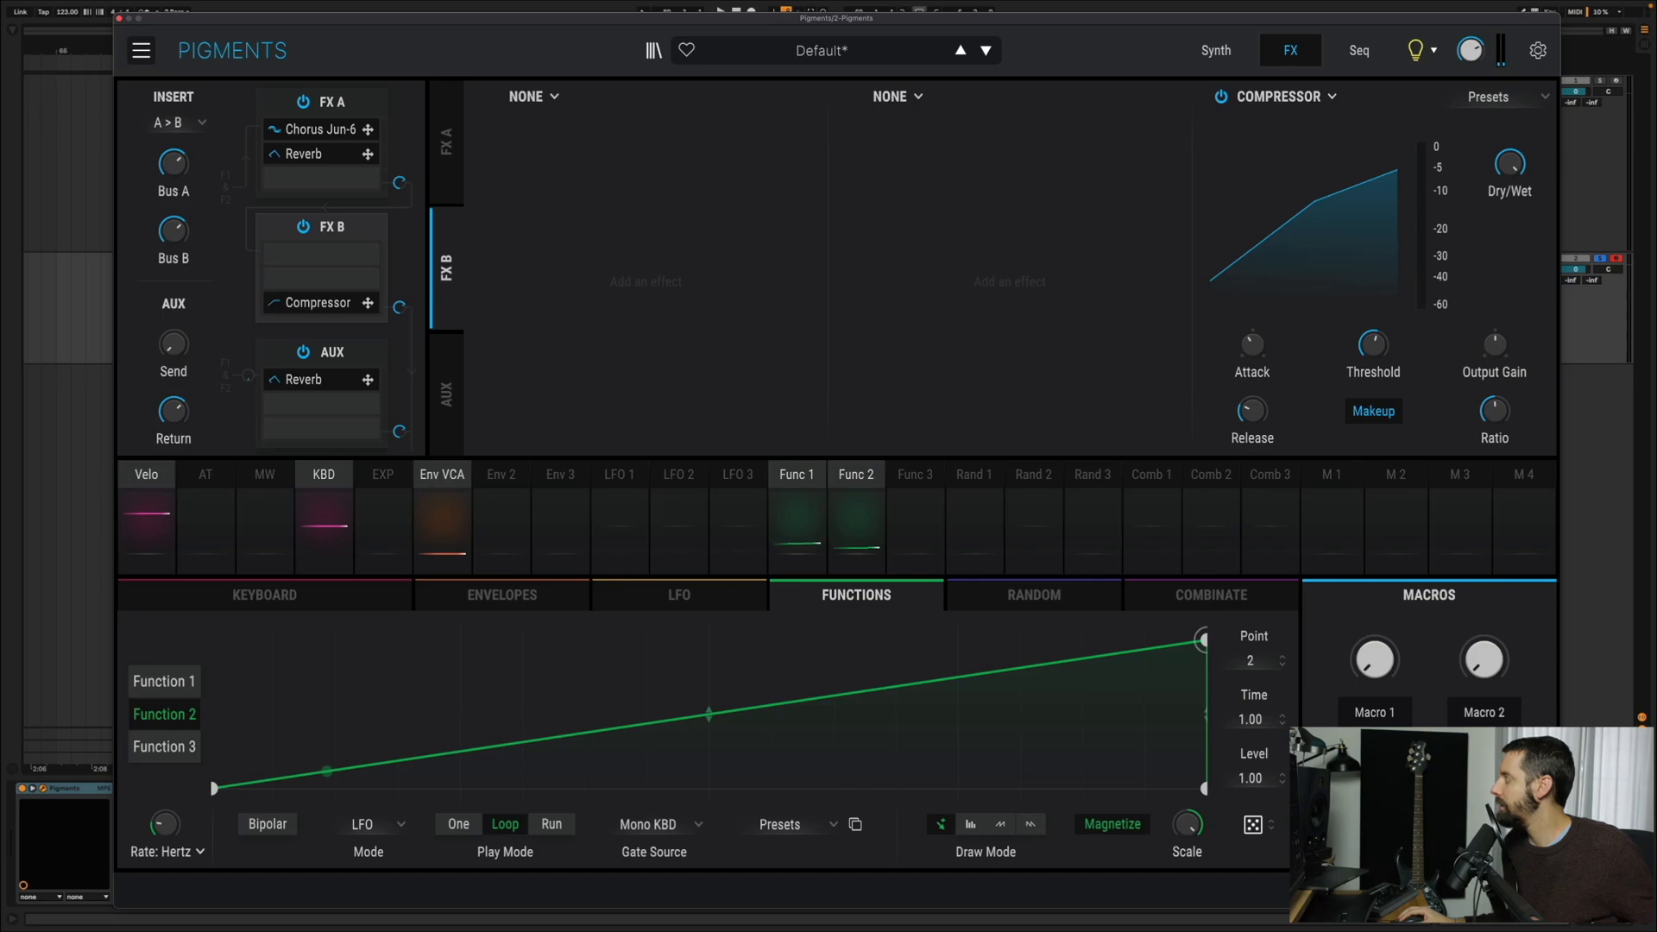
{"action": "left_click", "coordinate": [1601, 83]}
{"action": "left_click", "coordinate": [1604, 157]}
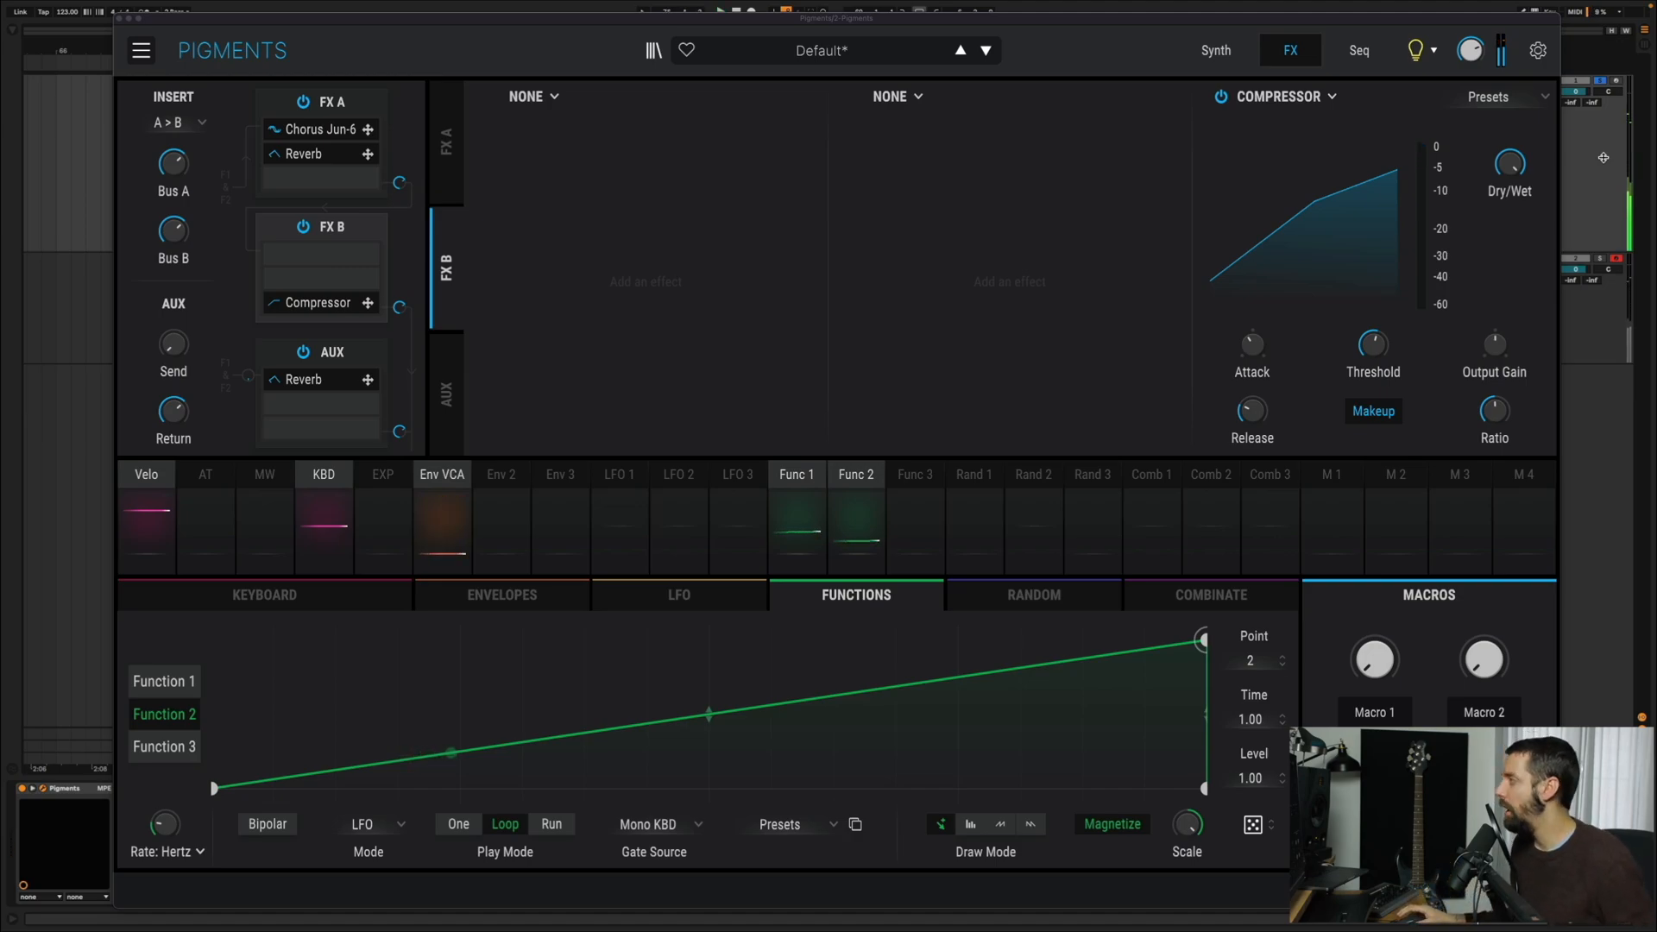
- Replace the Reverb in the second slot of FX A with a Bitcrusher
{"action": "left_click", "coordinate": [447, 143]}
{"action": "left_click", "coordinate": [929, 97]}
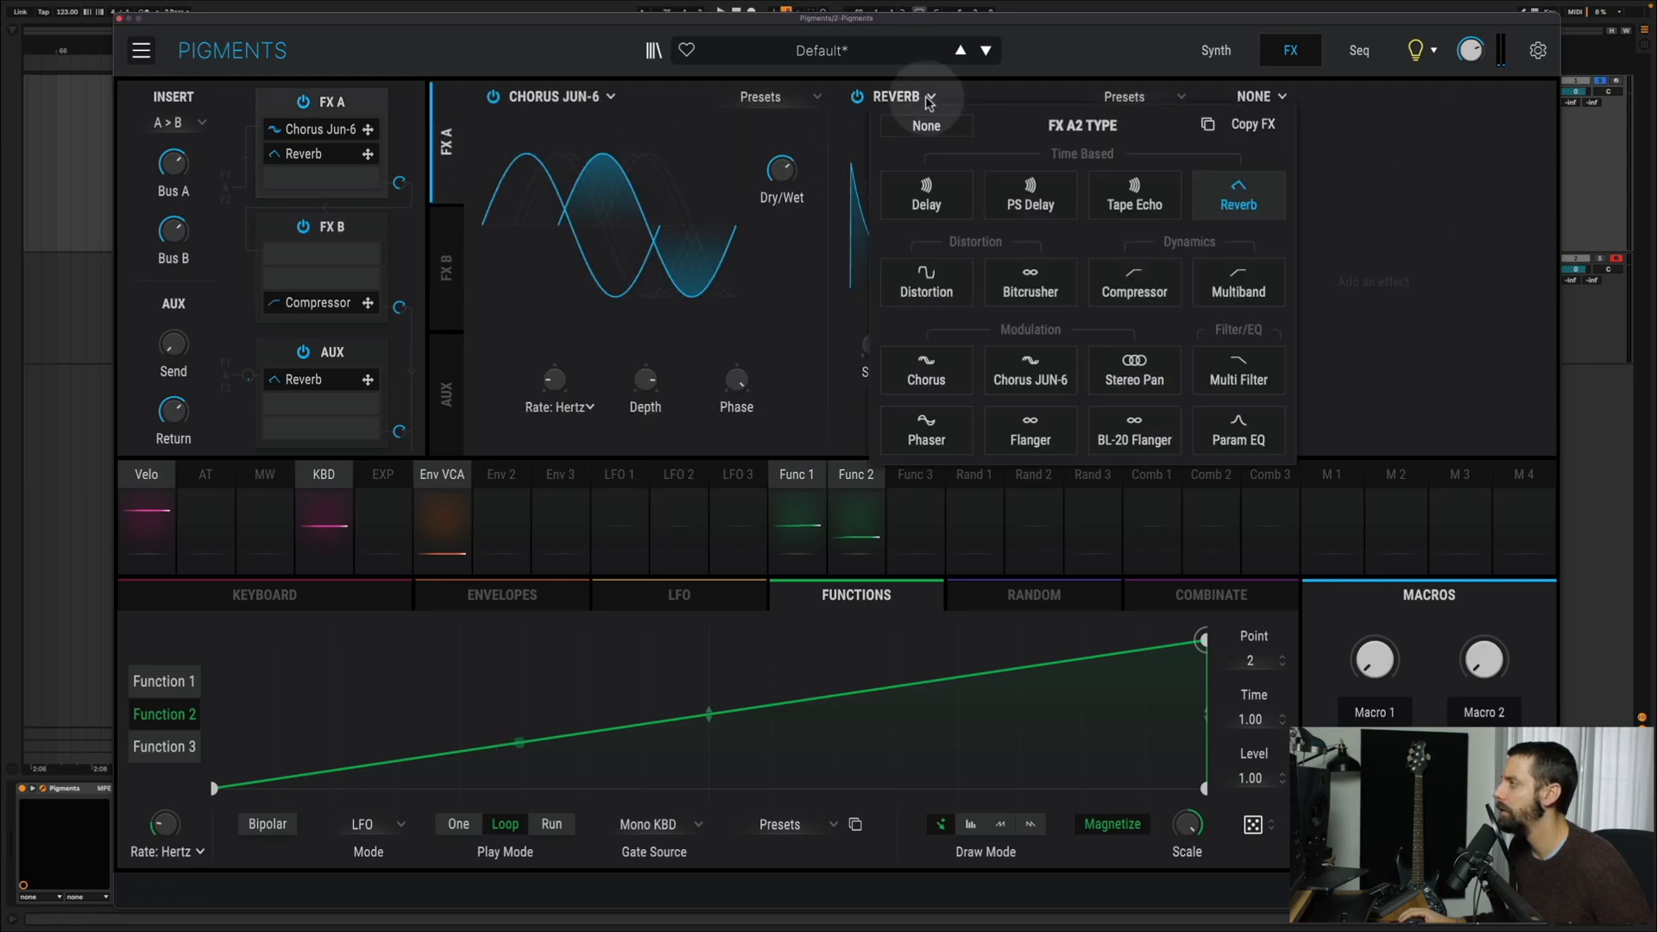
{"action": "left_click", "coordinate": [1030, 289]}
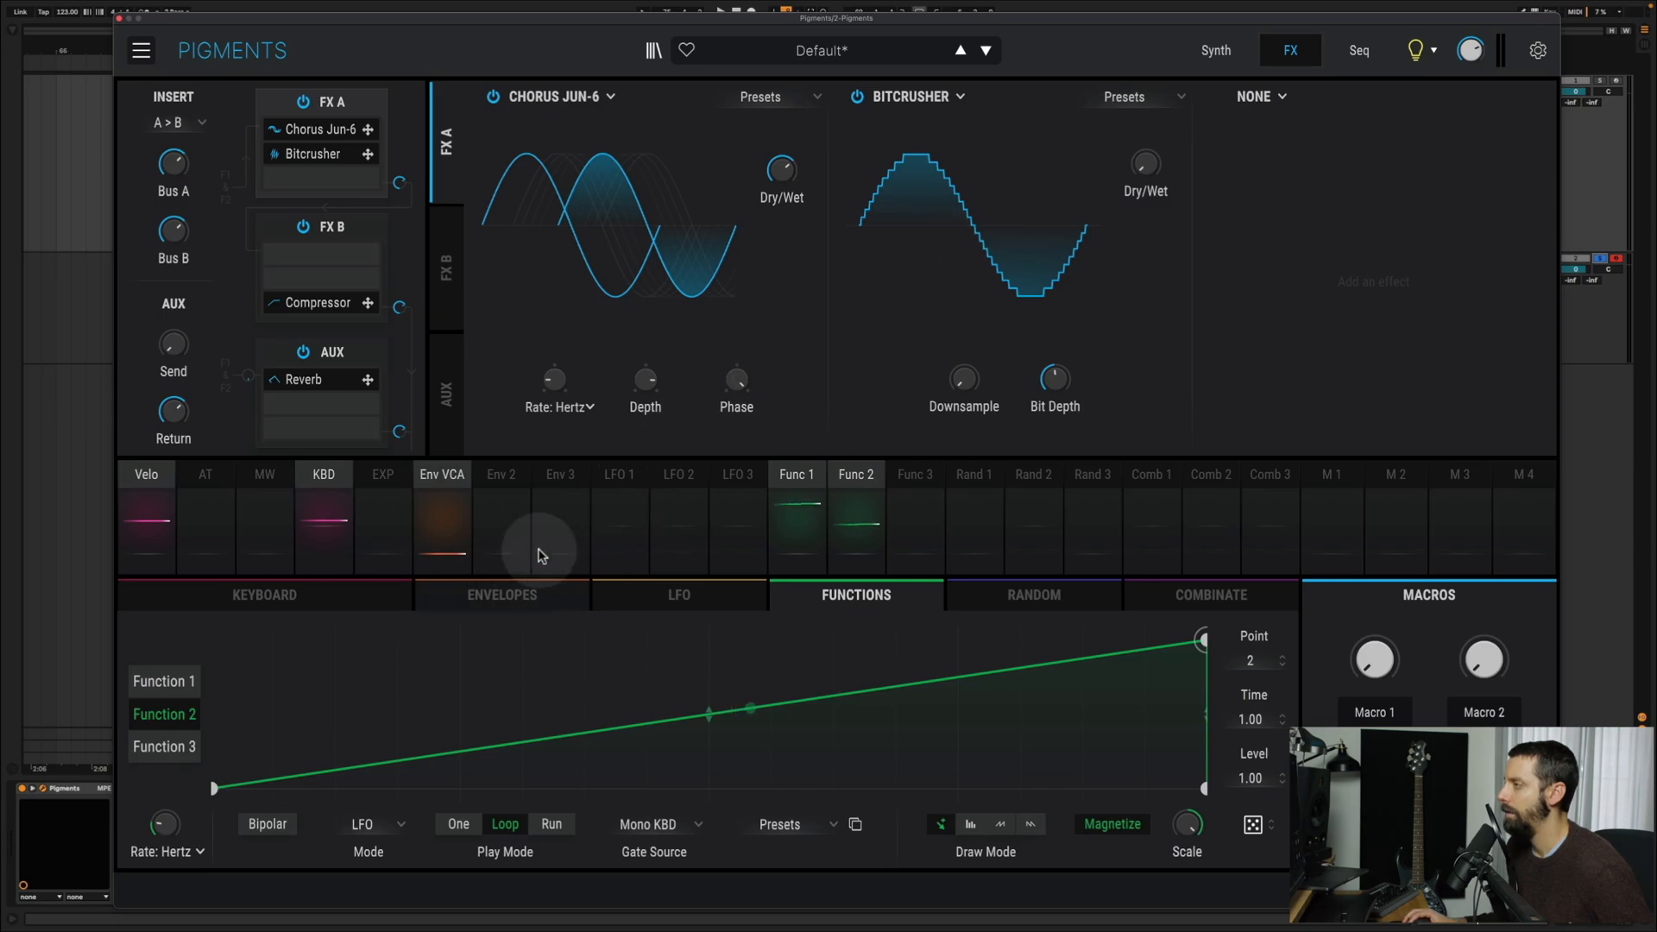
- Assign Env 2 to the Bitcrusher's Downsample at 0.54 and Bit Depth at 0.52, and adjust its dry/wet mix
{"action": "left_click", "coordinate": [505, 492]}
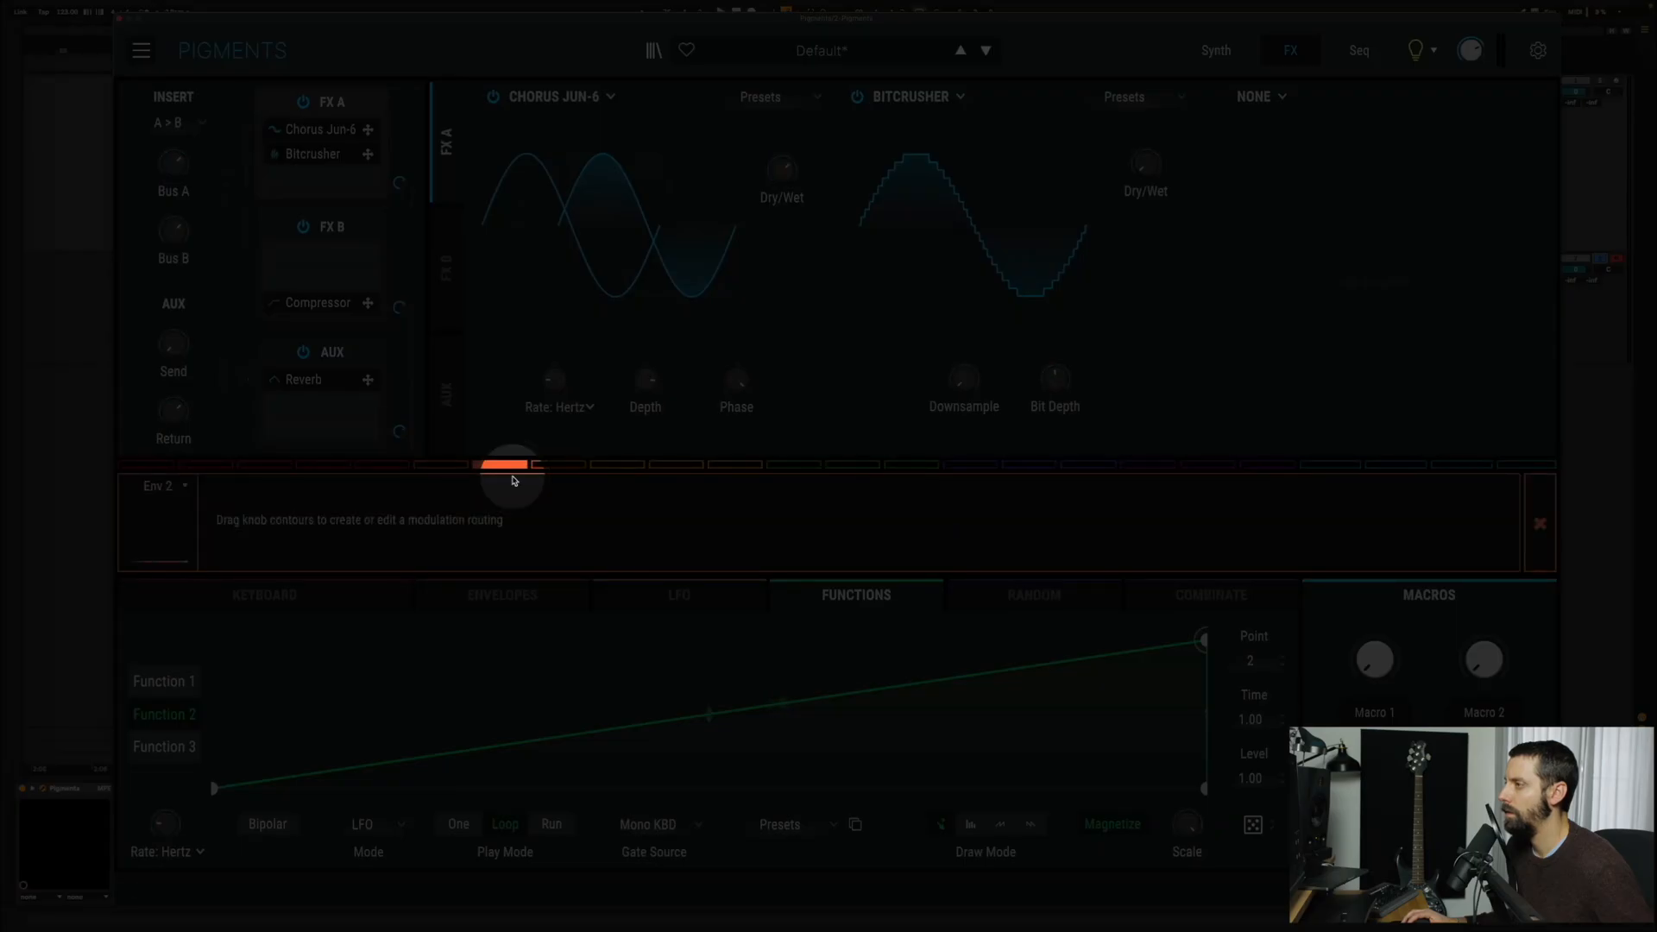
{"action": "left_click_drag", "start_coordinate": [512, 481], "coordinate": [563, 328]}
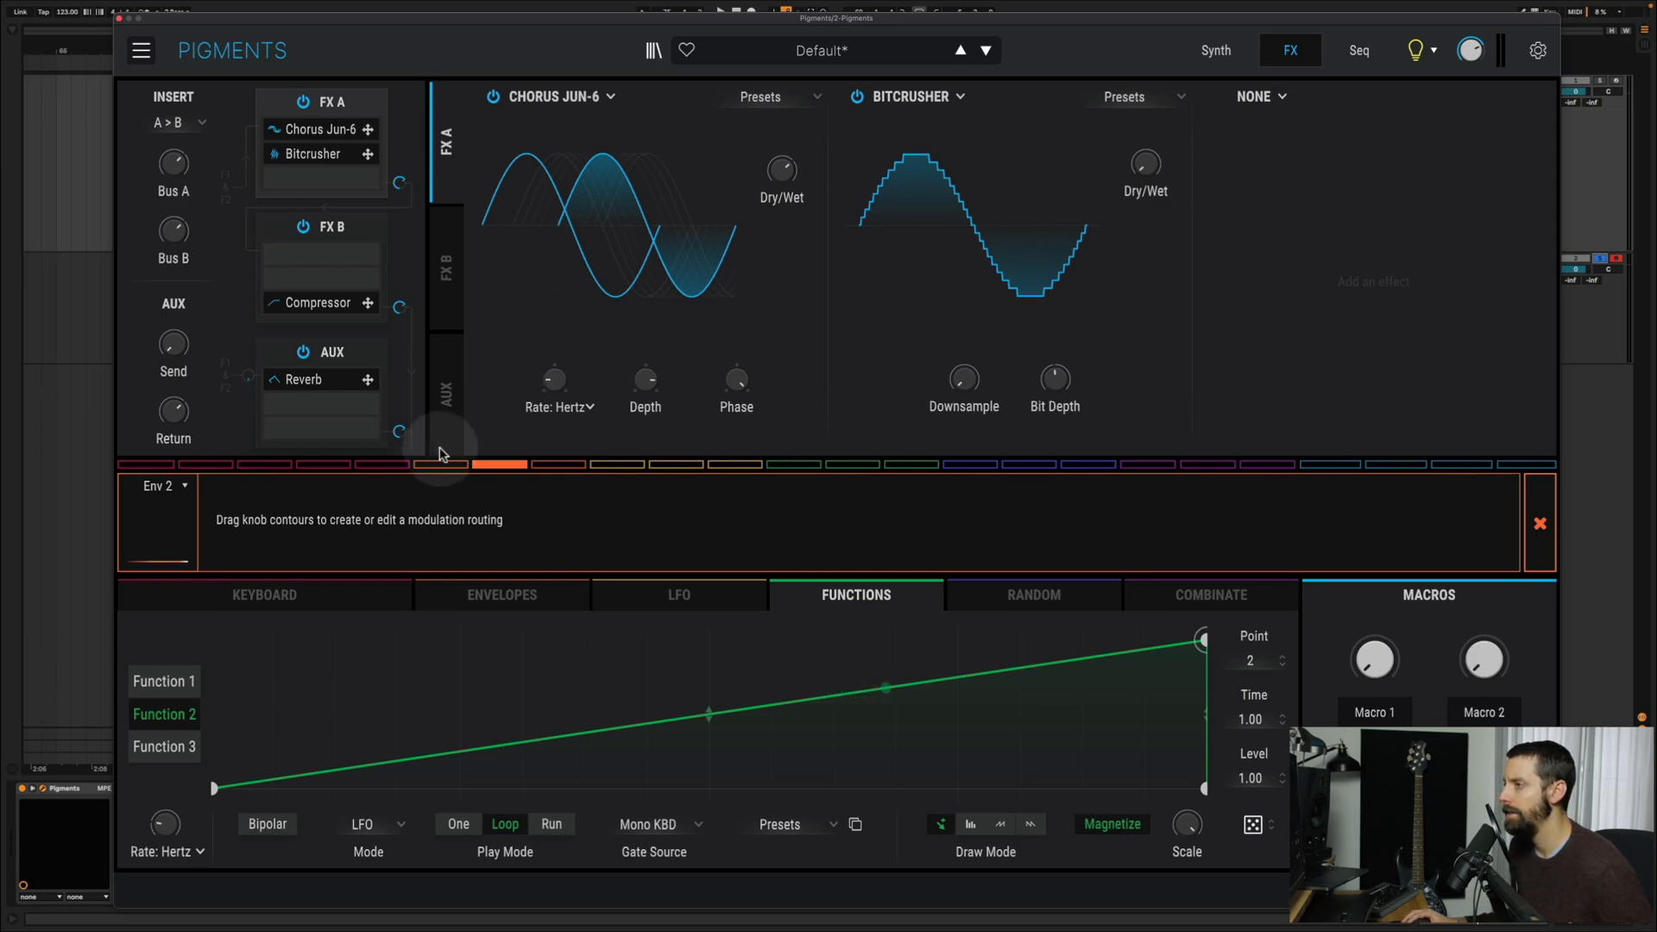
{"action": "left_click", "coordinate": [488, 464]}
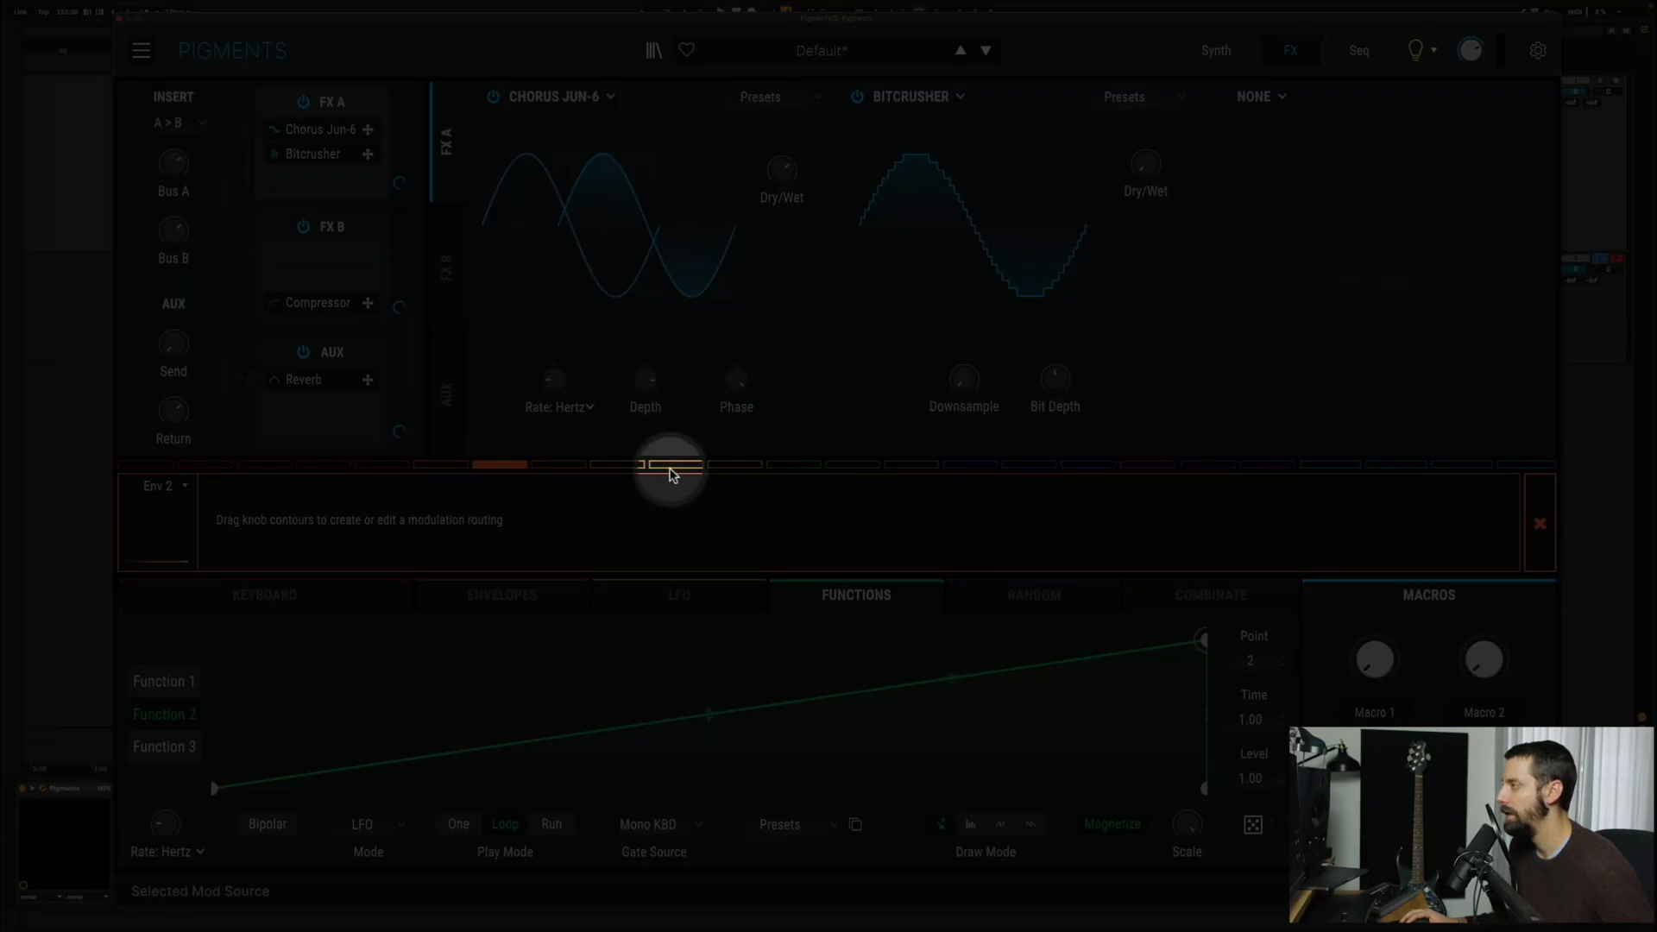
{"action": "left_click_drag", "start_coordinate": [971, 364], "coordinate": [976, 281]}
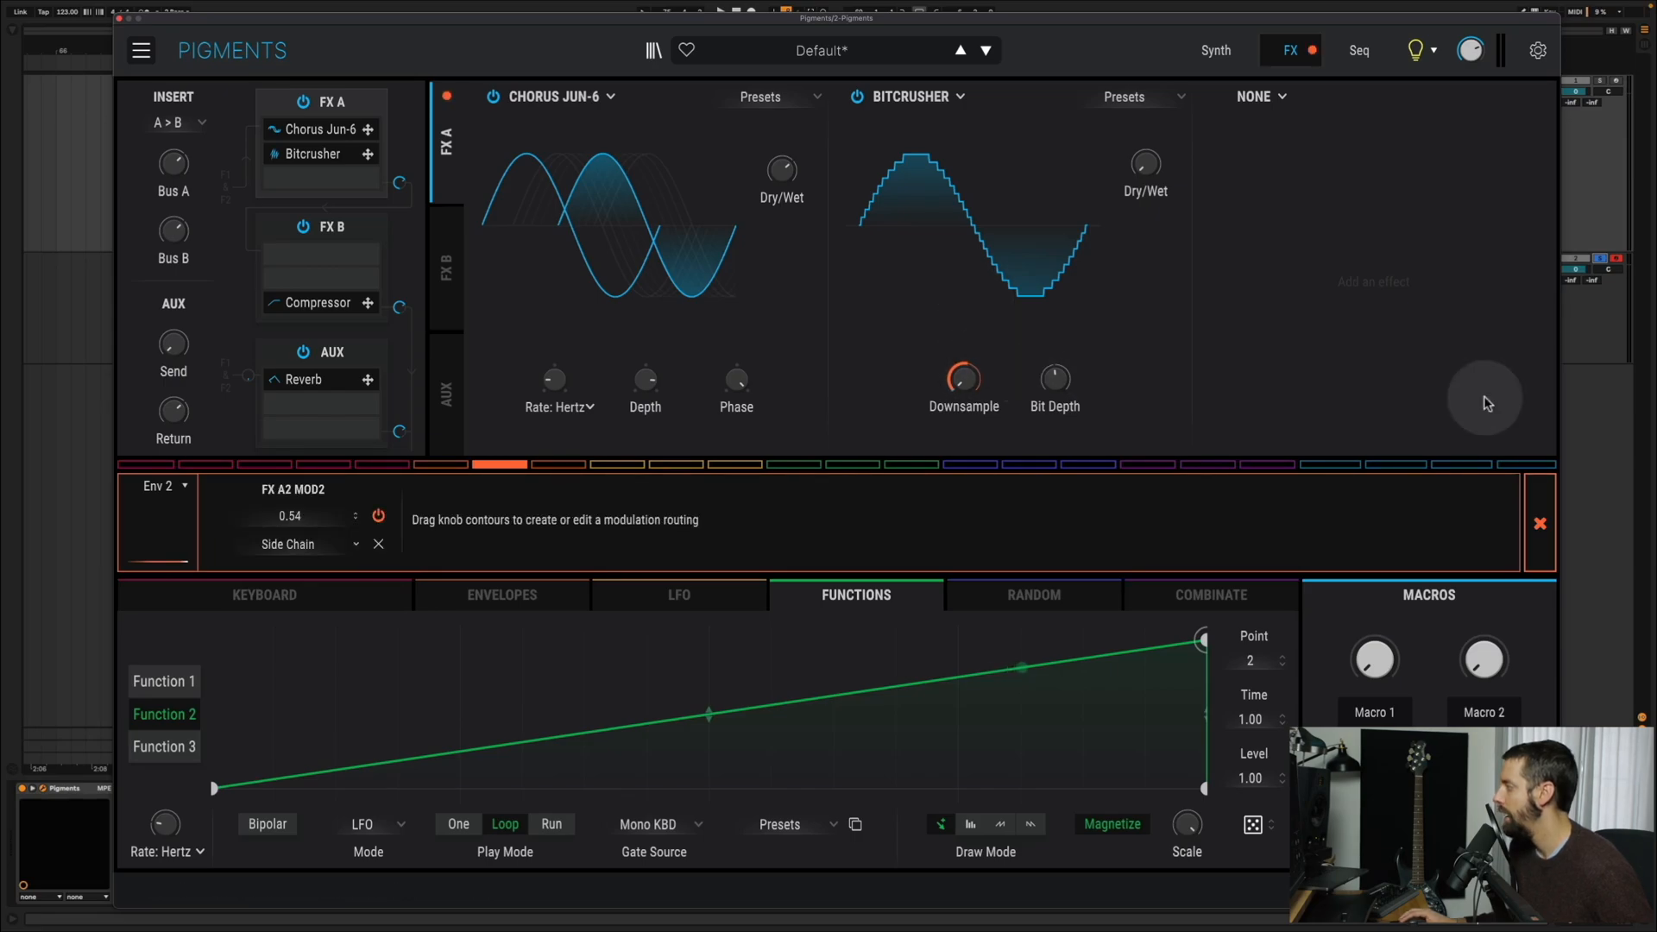
{"action": "left_click", "coordinate": [978, 371]}
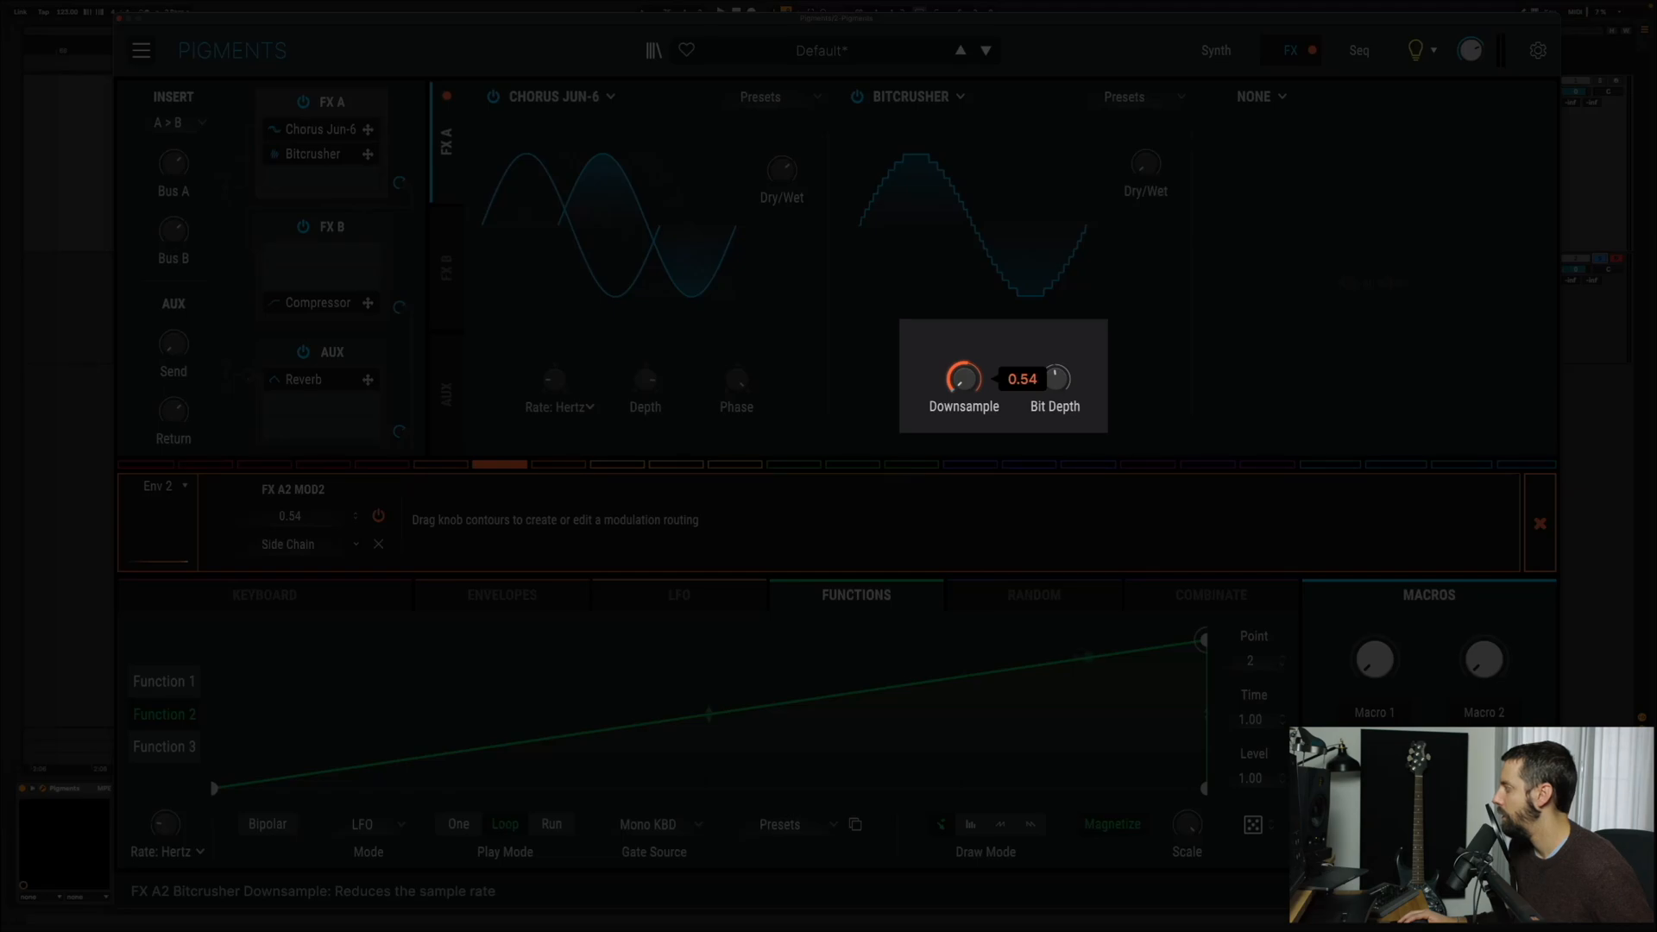
{"action": "left_click_drag", "start_coordinate": [1058, 371], "coordinate": [1072, 316]}
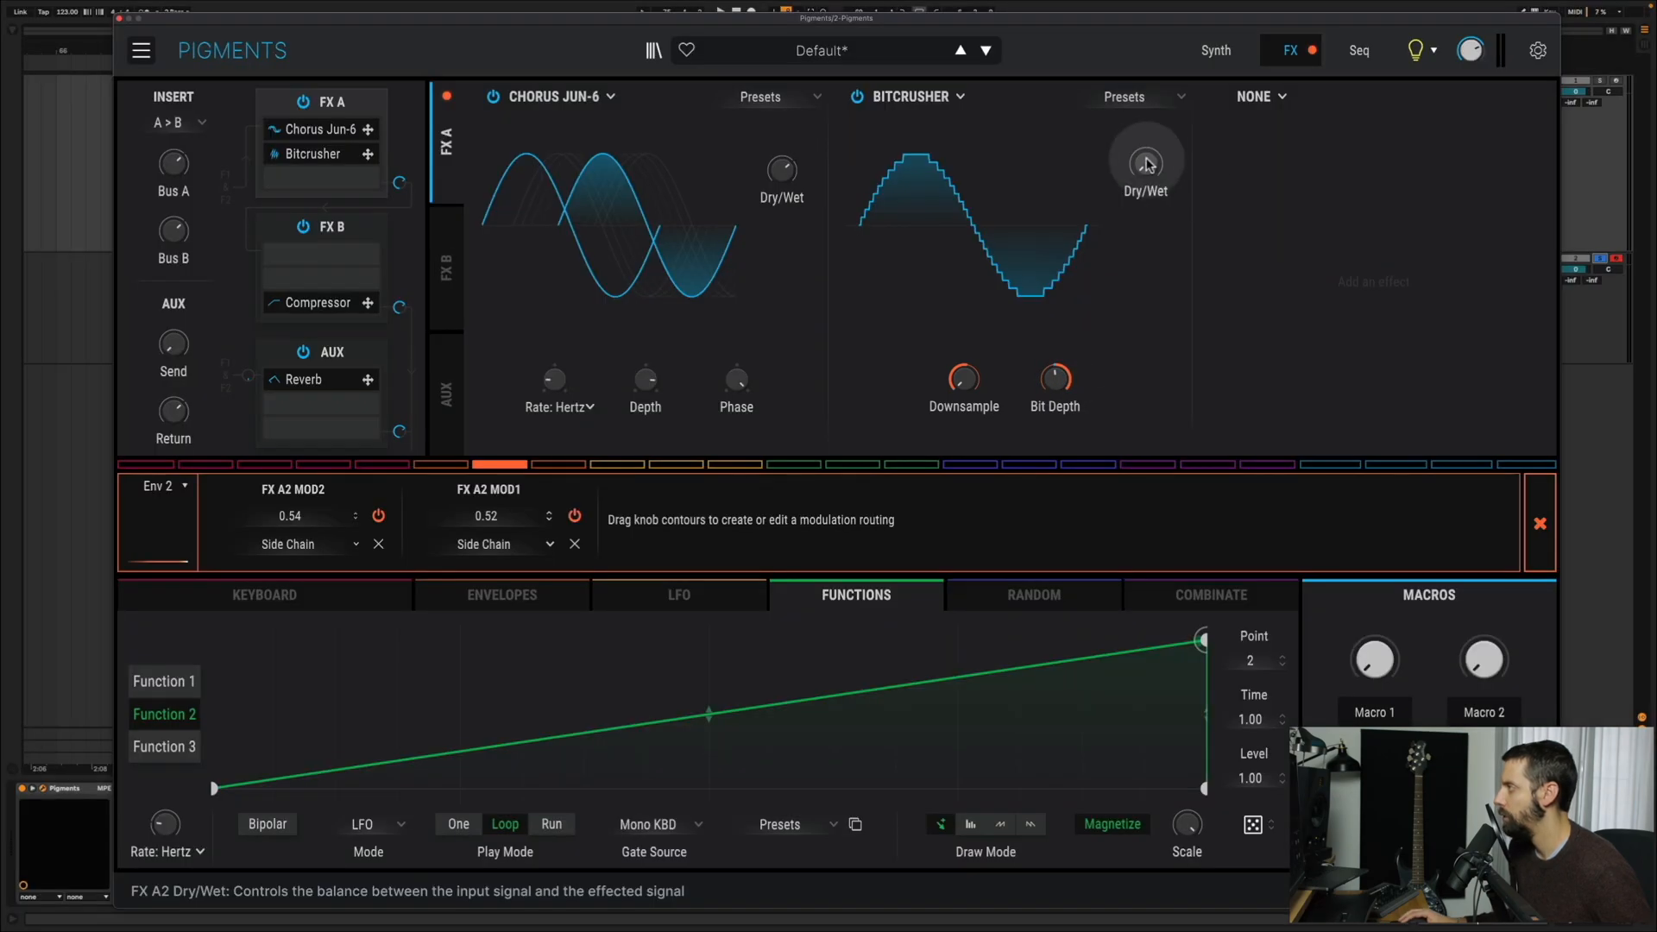
{"action": "left_click_drag", "start_coordinate": [1147, 161], "coordinate": [1140, 75]}
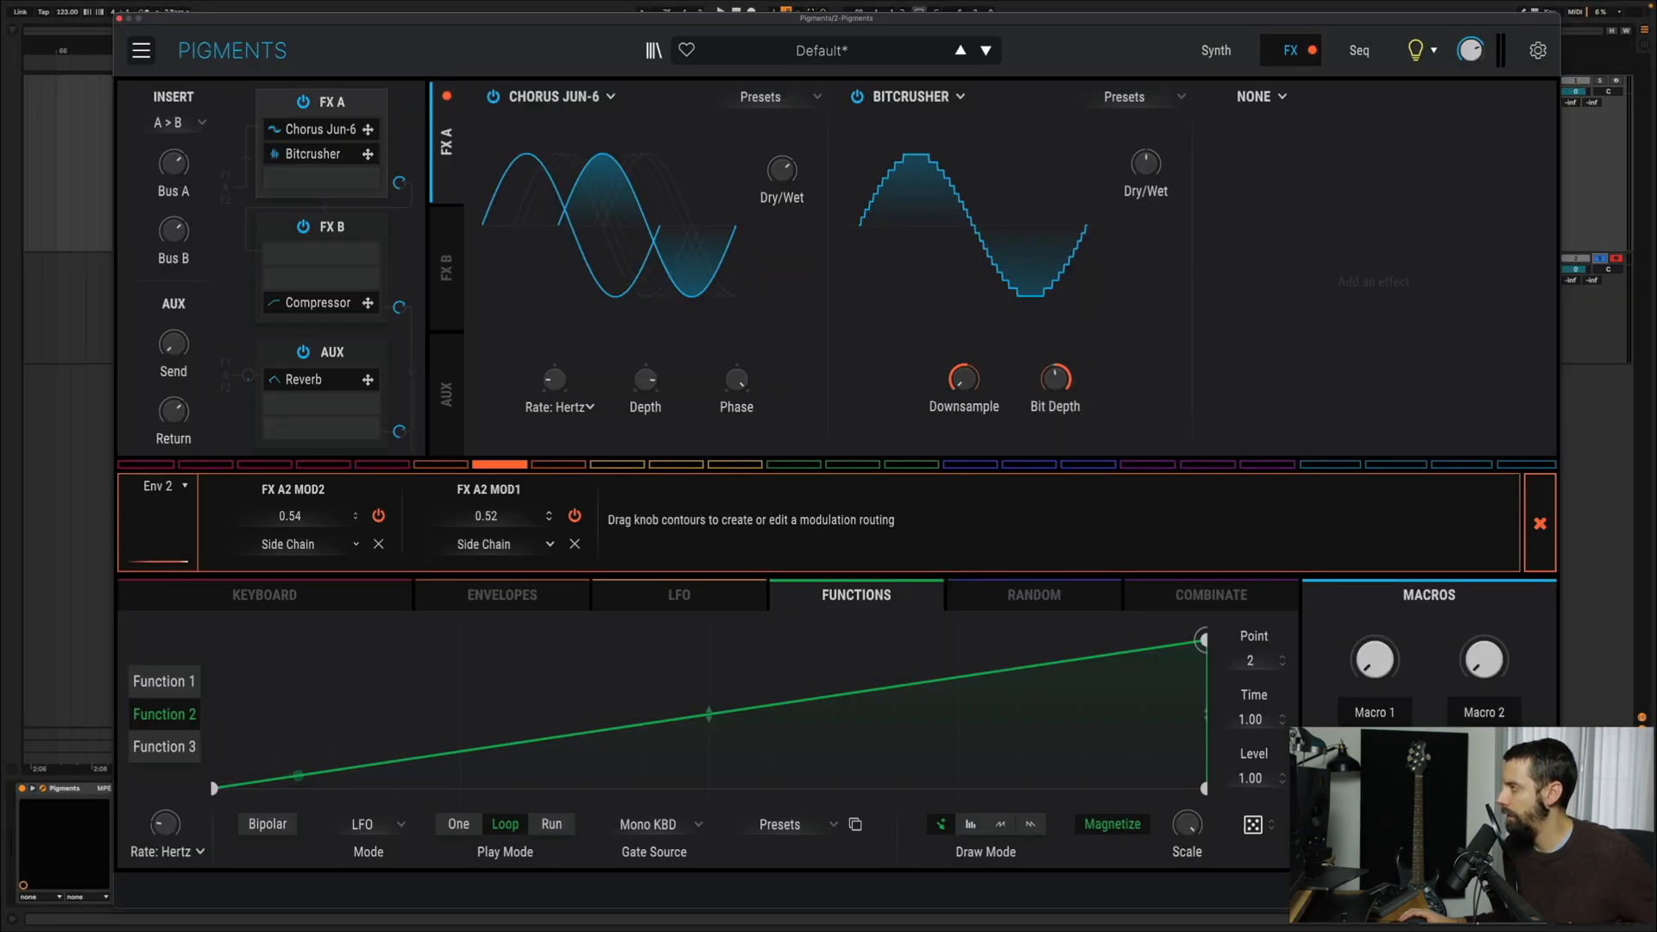
{"action": "left_click", "coordinate": [1540, 523]}
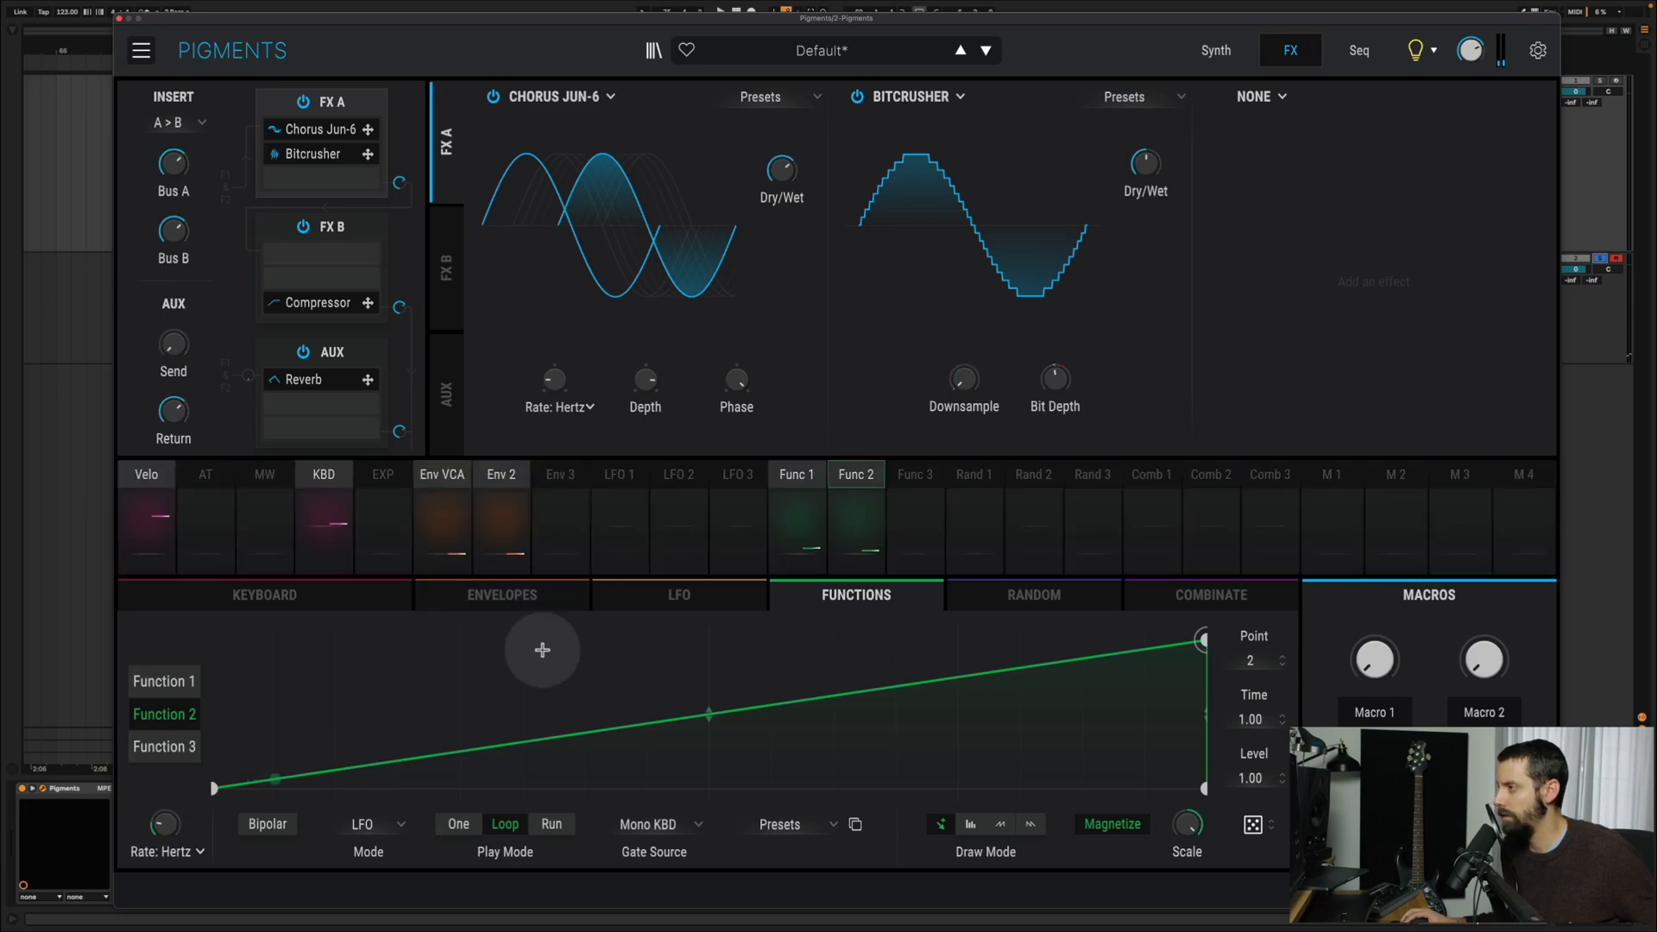
- Shape Env 2 with an attack of about 18.45 s, full sustain and a curved, slow-starting attack
{"action": "left_click", "coordinate": [511, 596]}
{"action": "left_click_drag", "start_coordinate": [577, 762], "coordinate": [573, 596]}
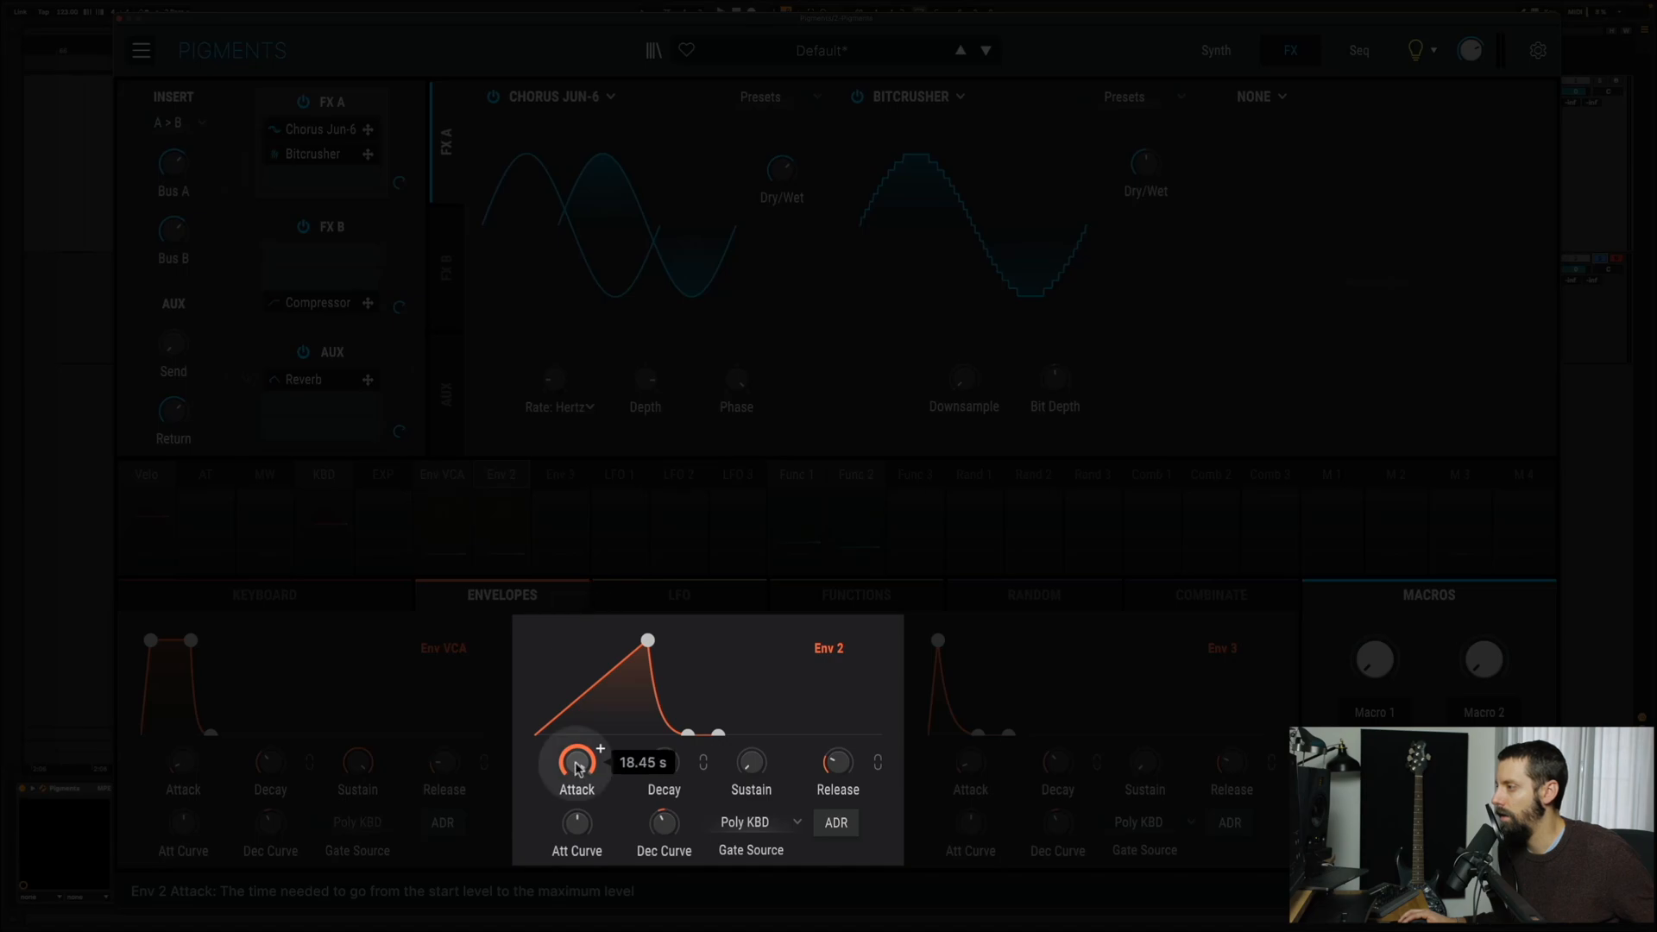
{"action": "left_click_drag", "start_coordinate": [754, 758], "coordinate": [785, 508]}
{"action": "left_click_drag", "start_coordinate": [577, 824], "coordinate": [577, 803]}
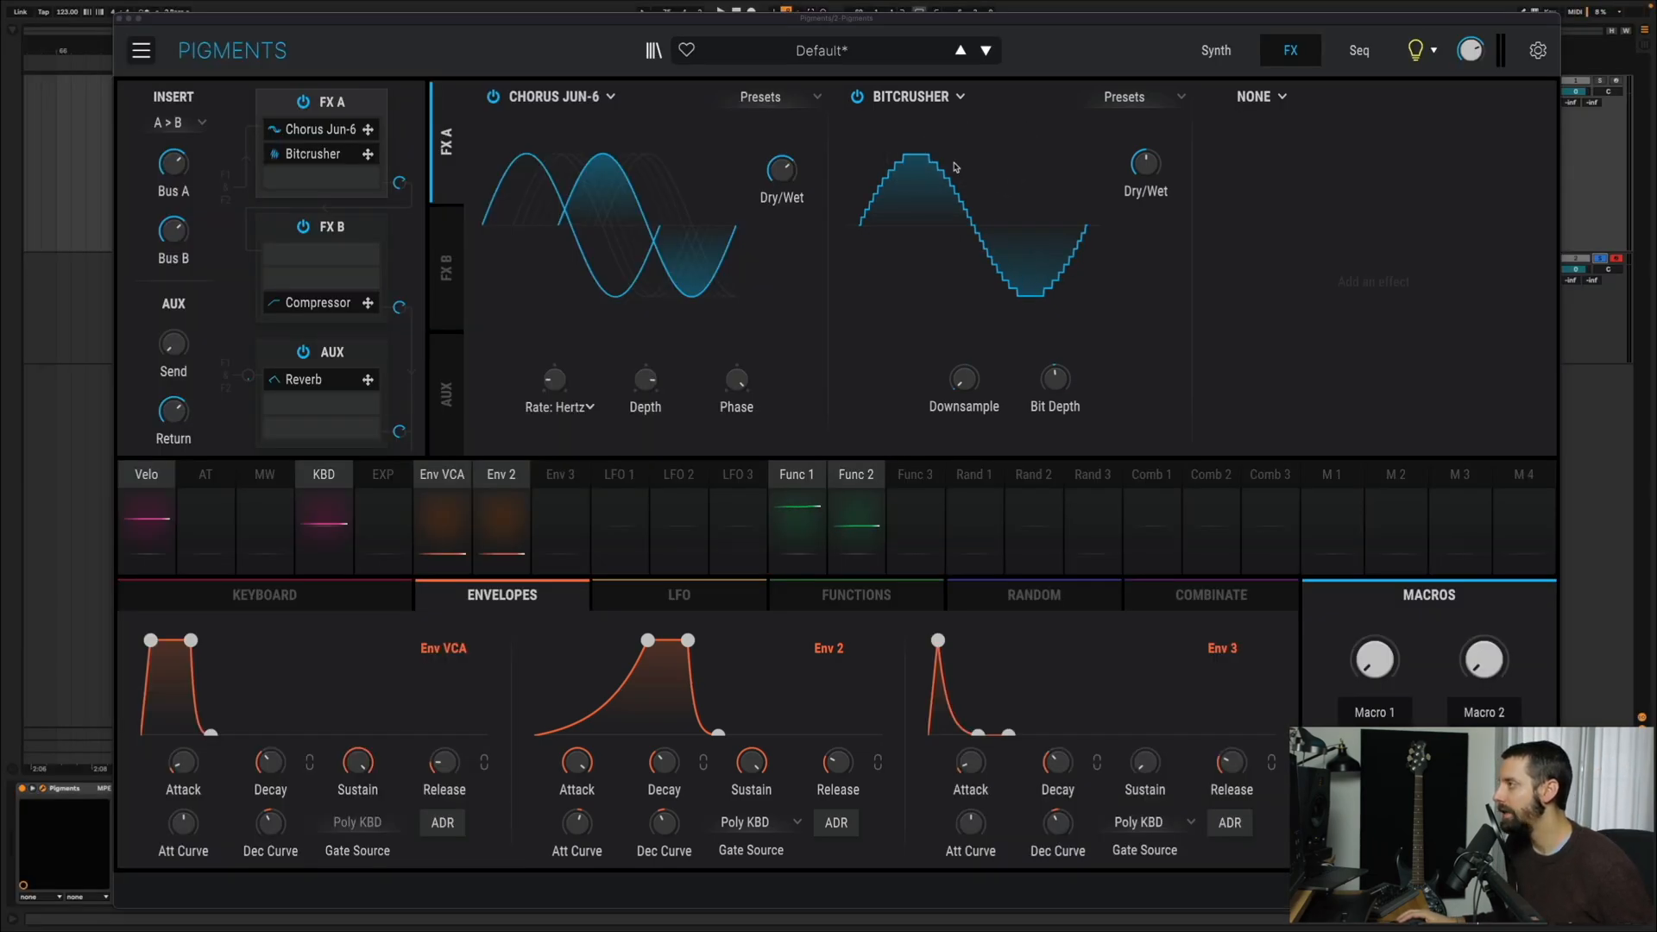
- Disable both Env 2 modulation routings to the Bitcrusher's Bit Depth and Downsample
{"action": "left_click", "coordinate": [504, 475]}
{"action": "left_click", "coordinate": [378, 515]}
{"action": "left_click", "coordinate": [574, 515]}
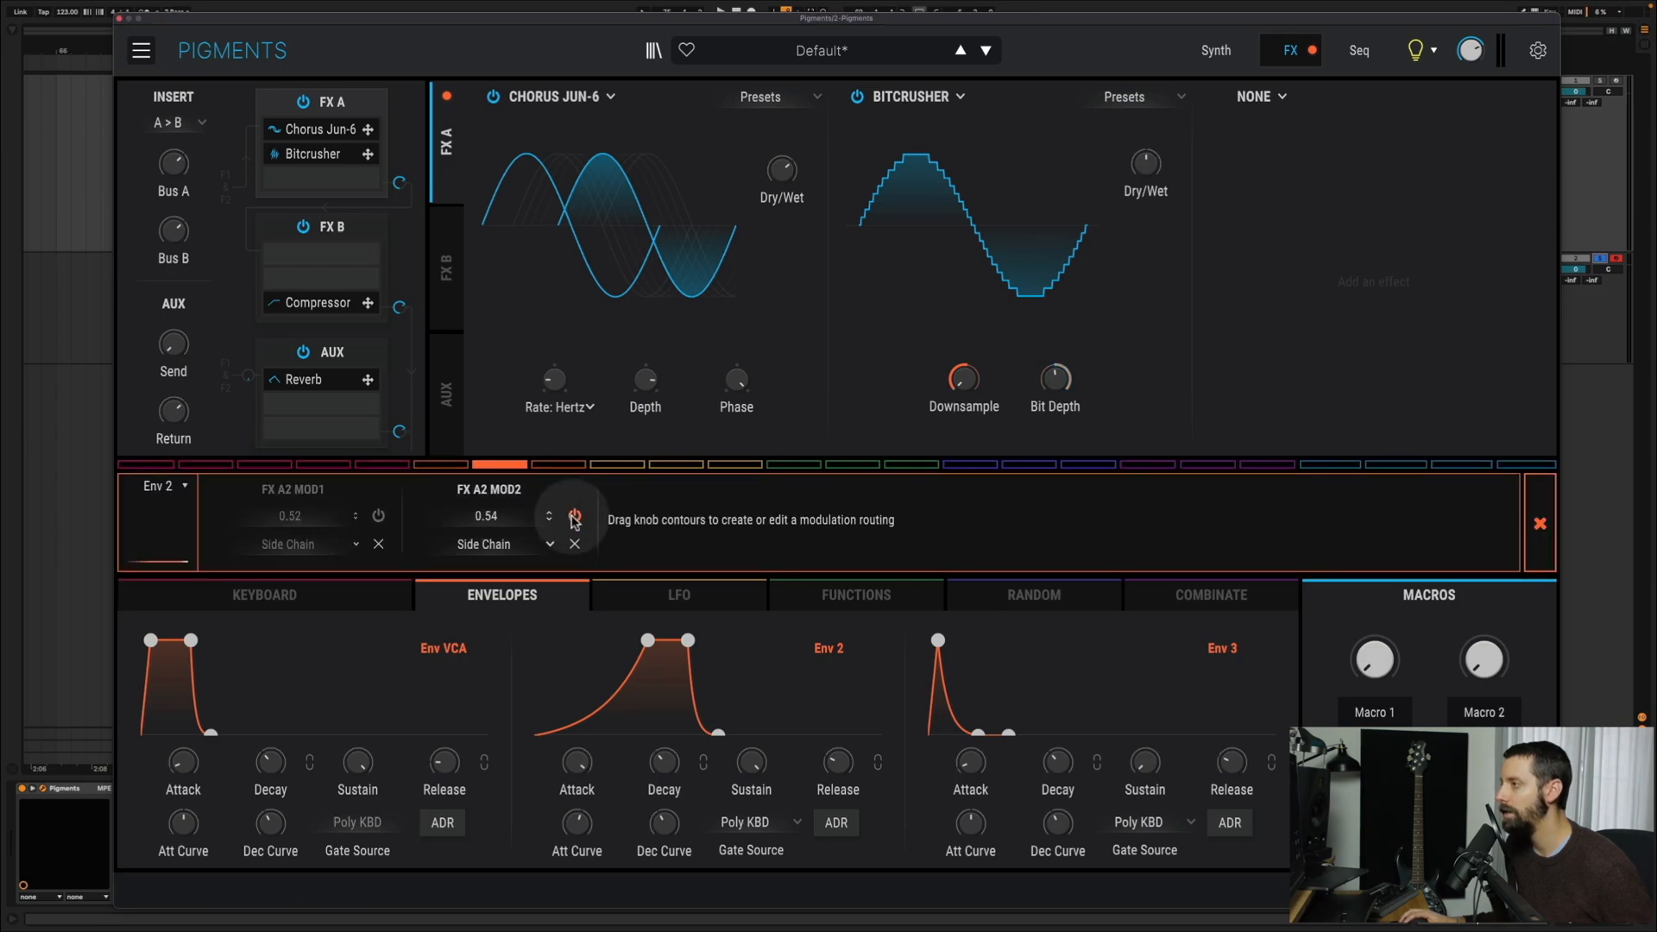
{"action": "left_click", "coordinate": [1540, 523]}
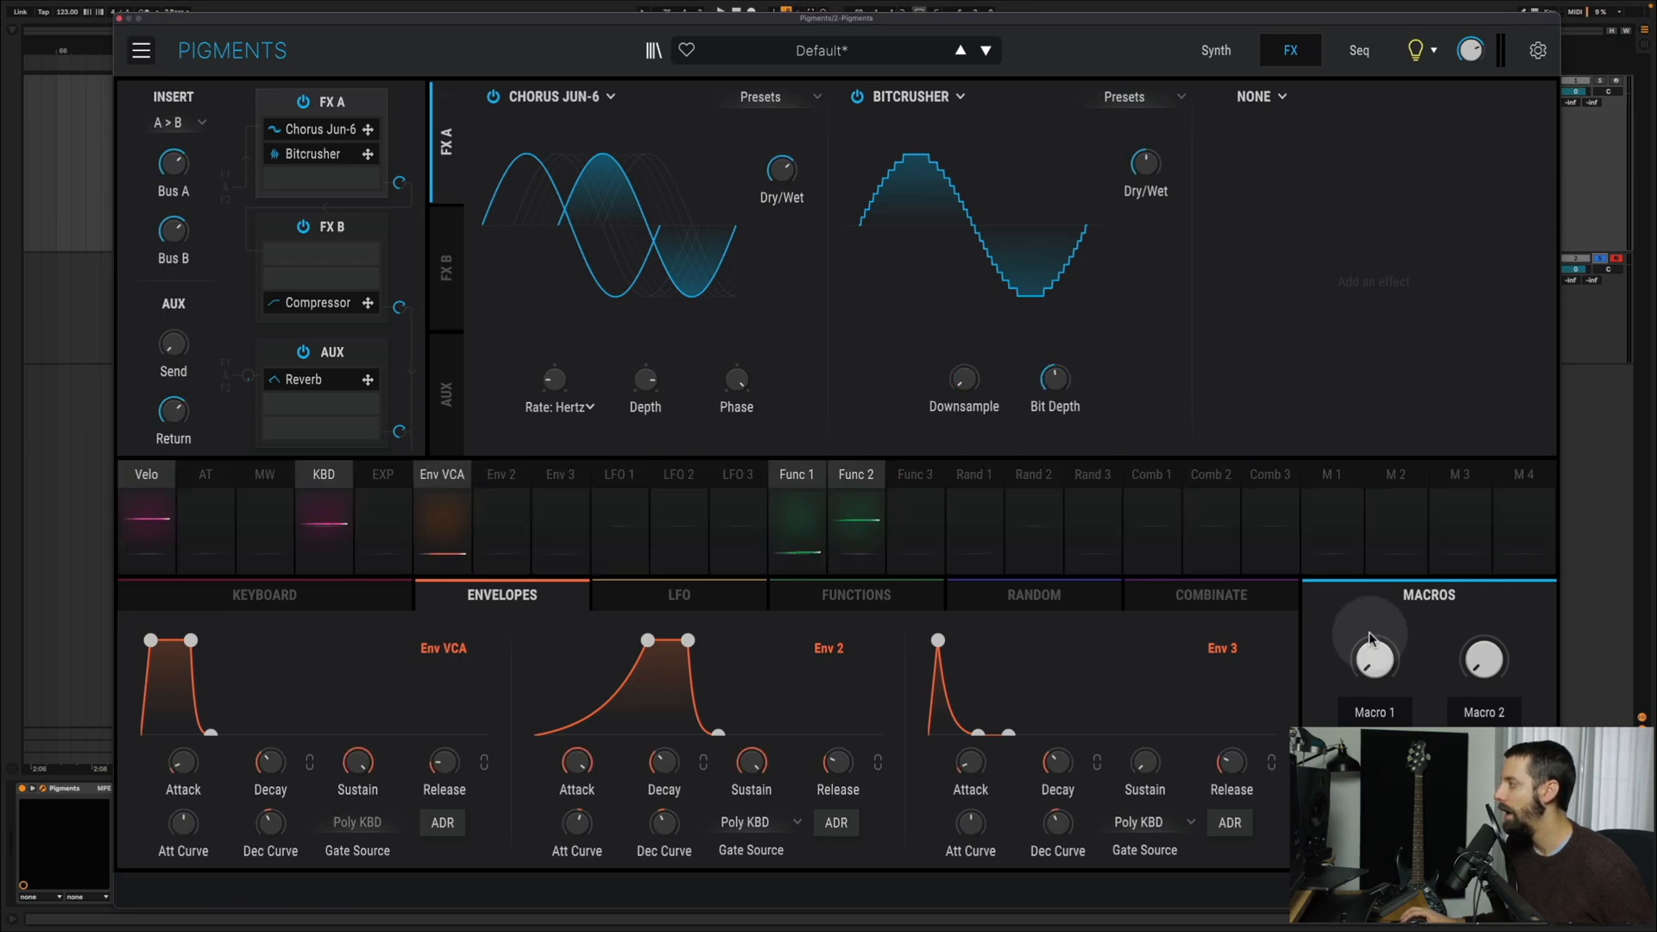
- Assign Macro 1 to the Bitcrusher's Downsample with an amount of 0.65 and to Bit Depth with 0.47
{"action": "left_click", "coordinate": [1332, 477]}
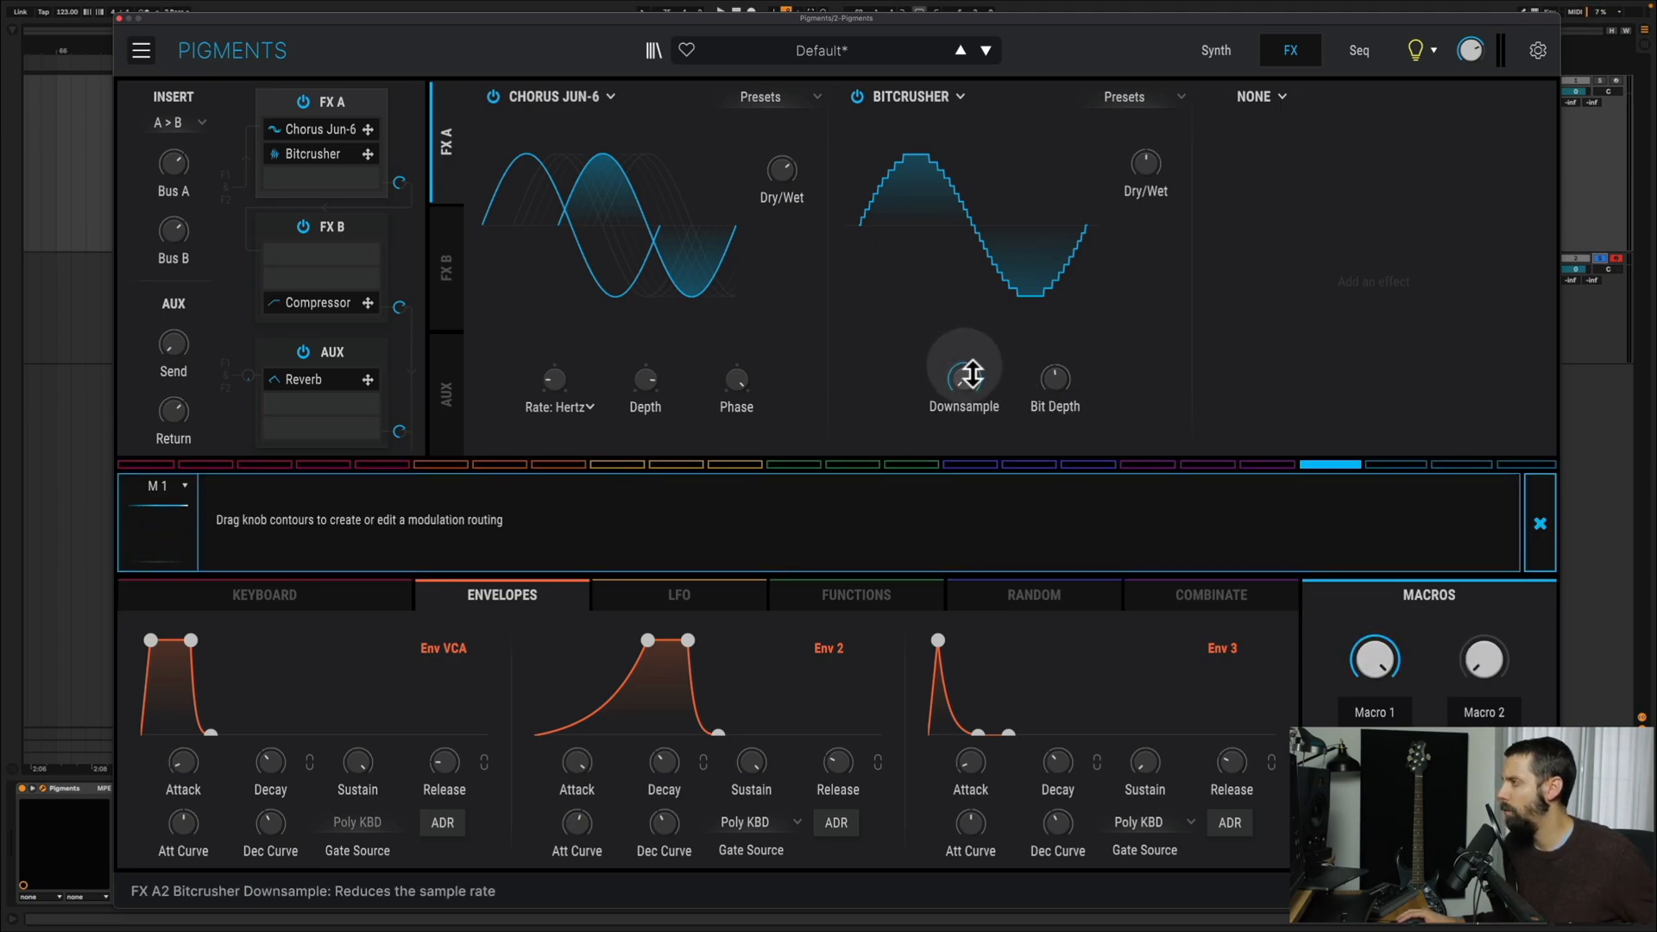
{"action": "left_click_drag", "start_coordinate": [972, 373], "coordinate": [980, 257]}
{"action": "left_click_drag", "start_coordinate": [1030, 378], "coordinate": [1073, 309]}
{"action": "left_click_drag", "start_coordinate": [970, 369], "coordinate": [967, 390]}
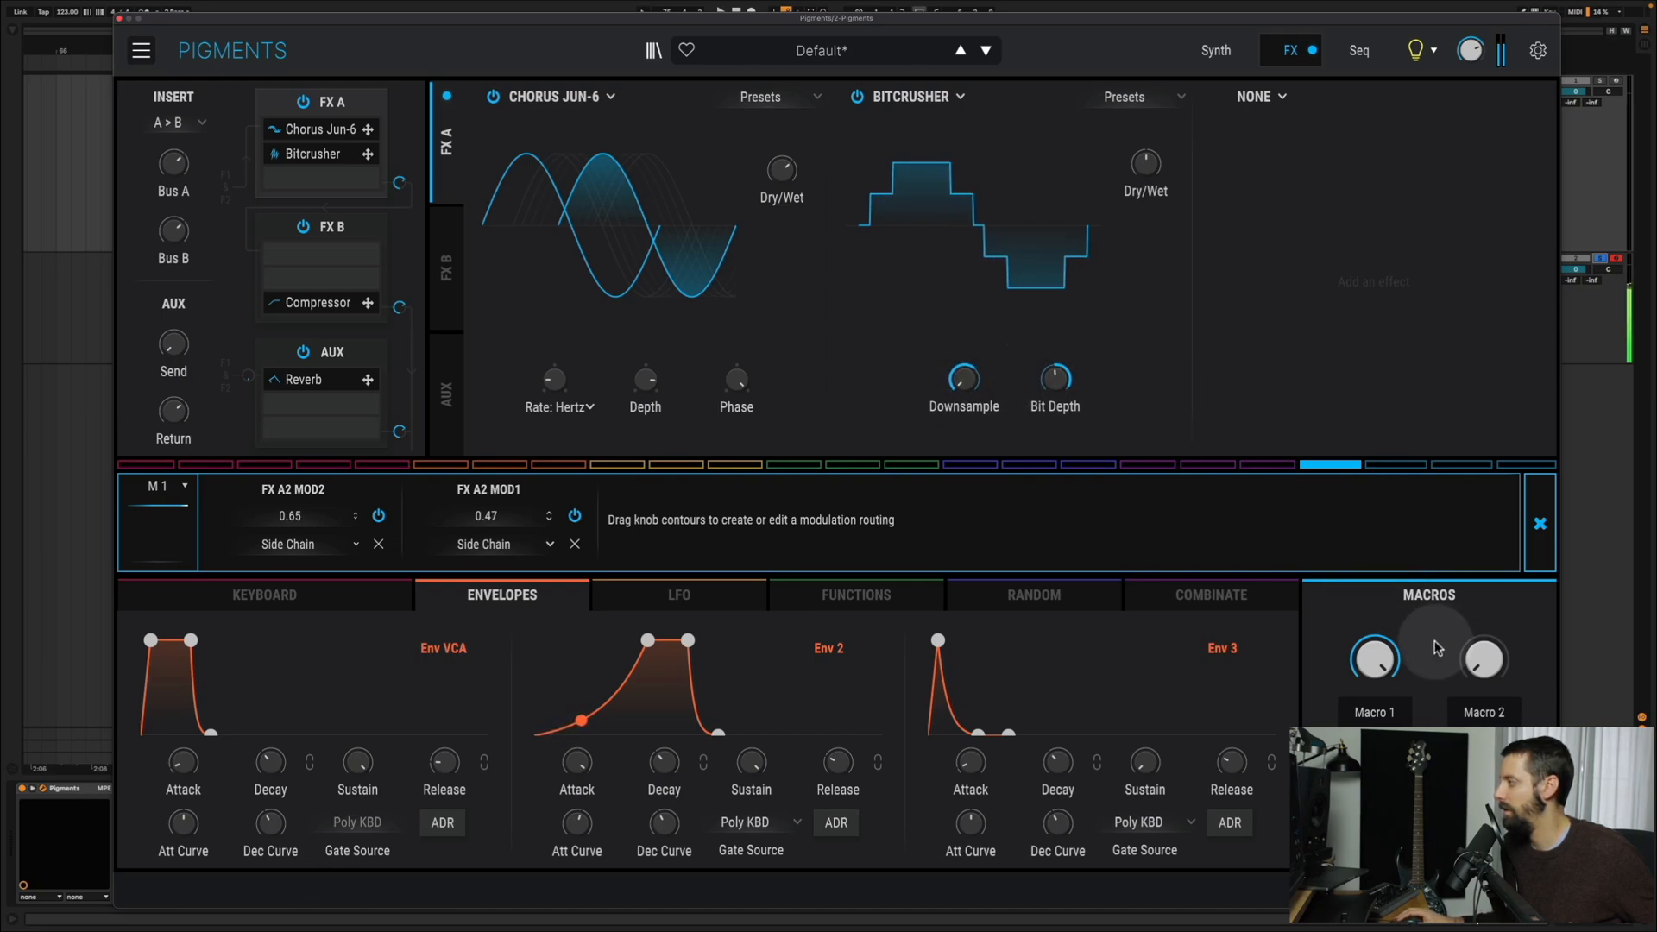
- Leave the modulation routing view and turn Macro 1 down to 0.00 while listening to the Bitcrusher
{"action": "left_click", "coordinate": [1540, 523]}
{"action": "left_click_drag", "start_coordinate": [1375, 659], "coordinate": [1430, 715]}
{"action": "left_click_drag", "start_coordinate": [1375, 661], "coordinate": [1375, 699]}
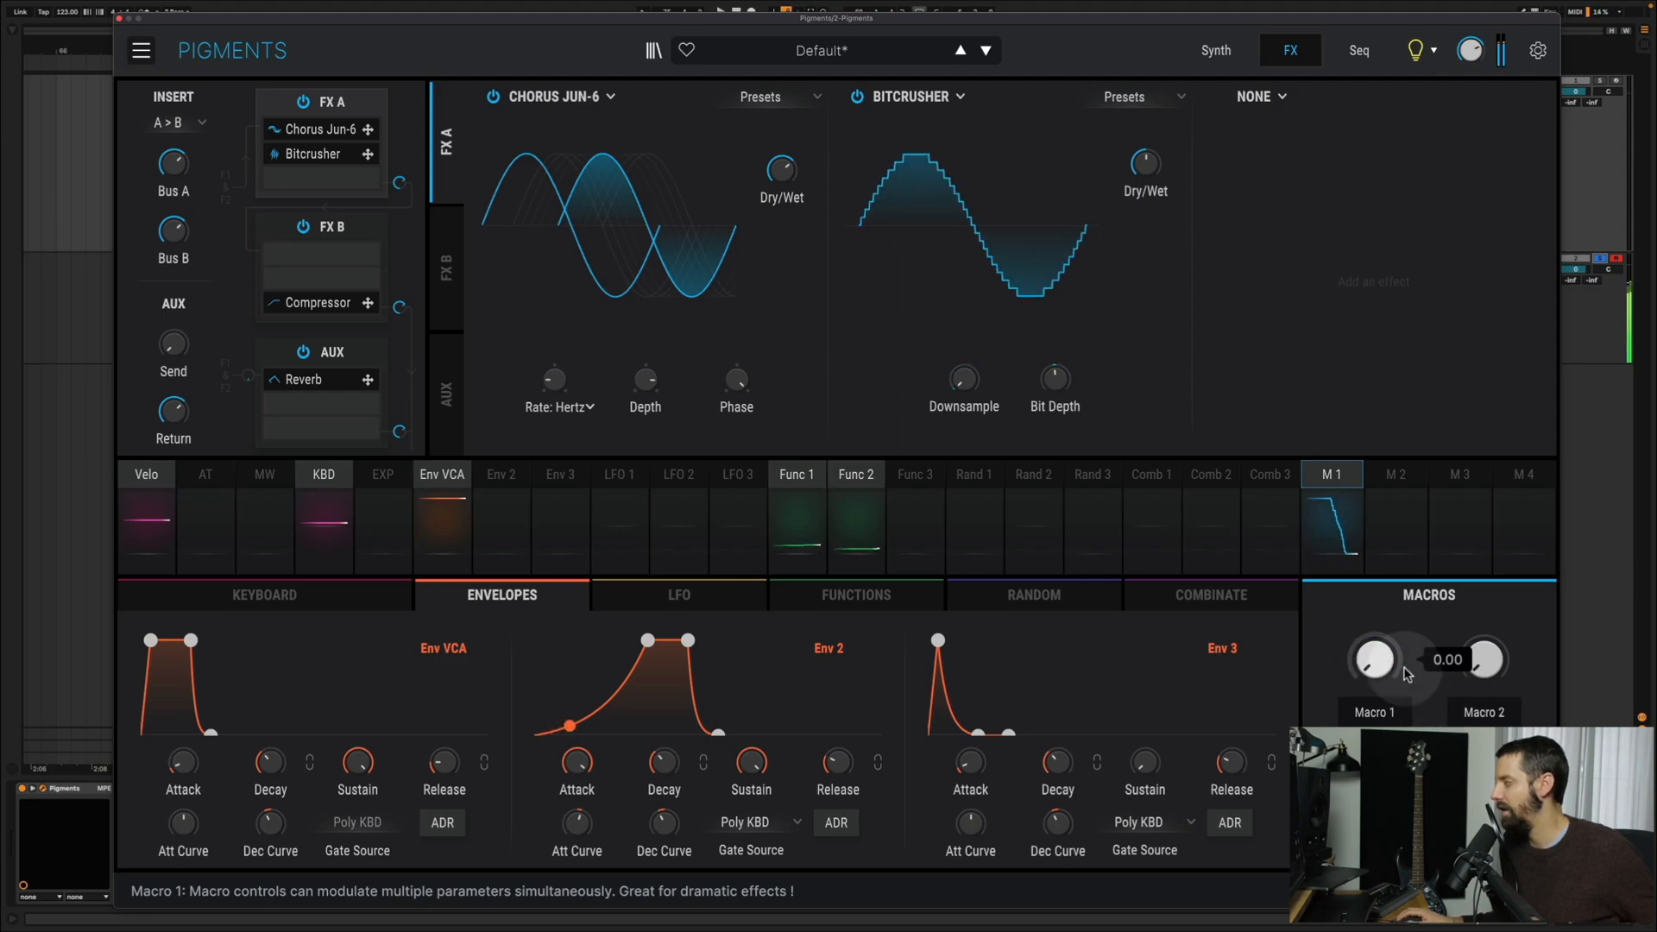
- Rename Macro 1 as Devil
{"action": "double_click", "coordinate": [1374, 710]}
{"action": "type", "text": "Devil"}
{"action": "key", "text": "Return"}
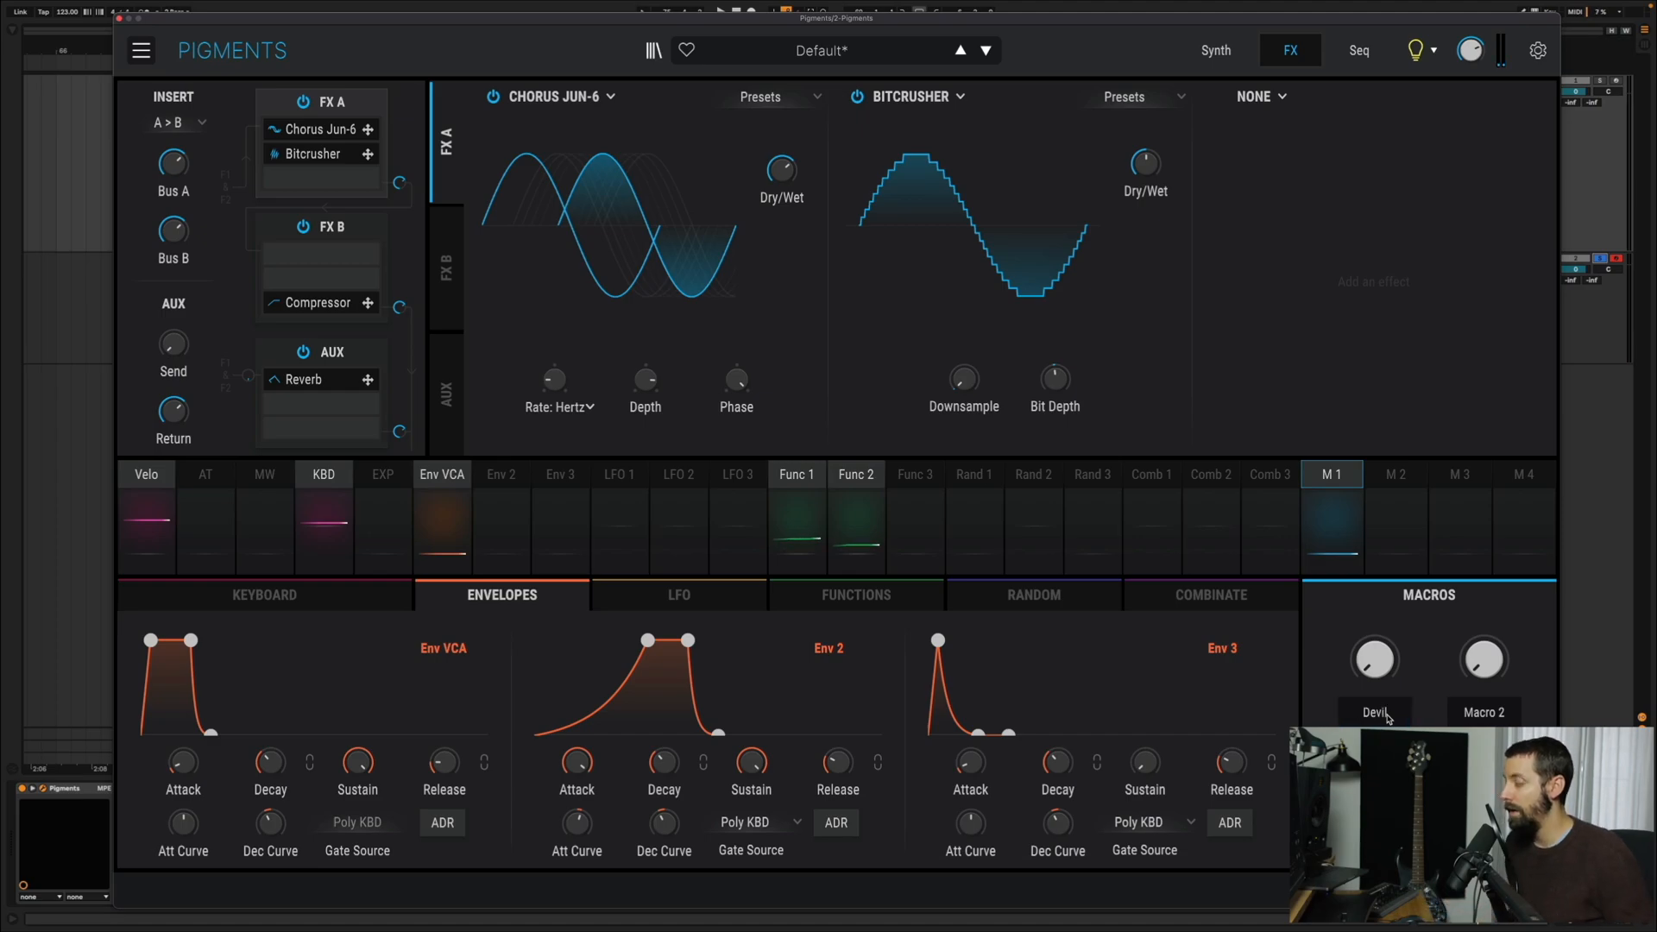